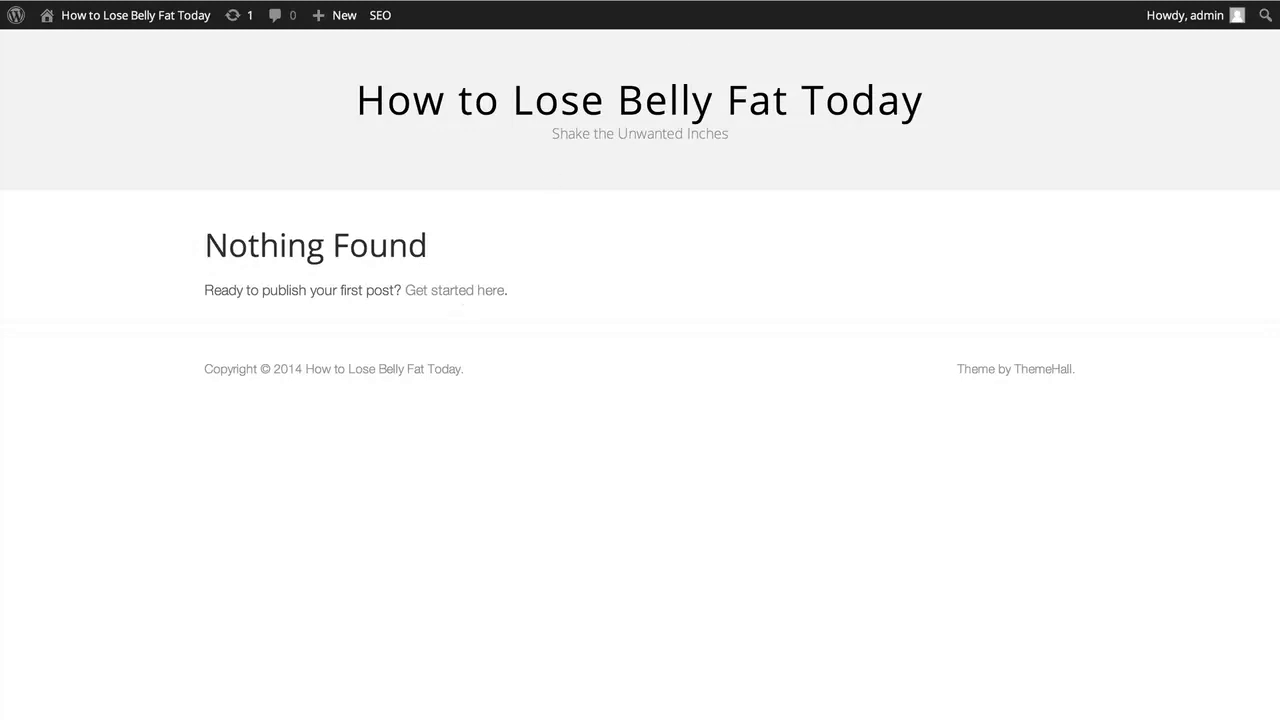
left_click(860, 0)
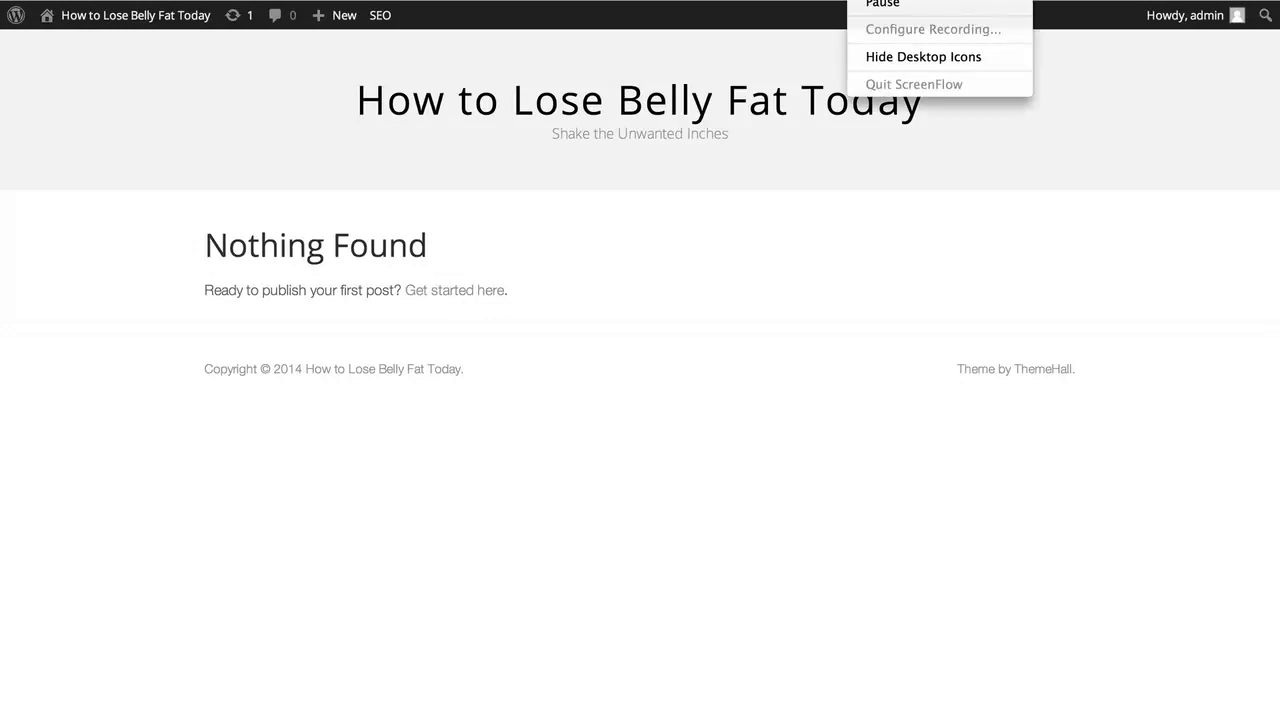
left_click(882, 2)
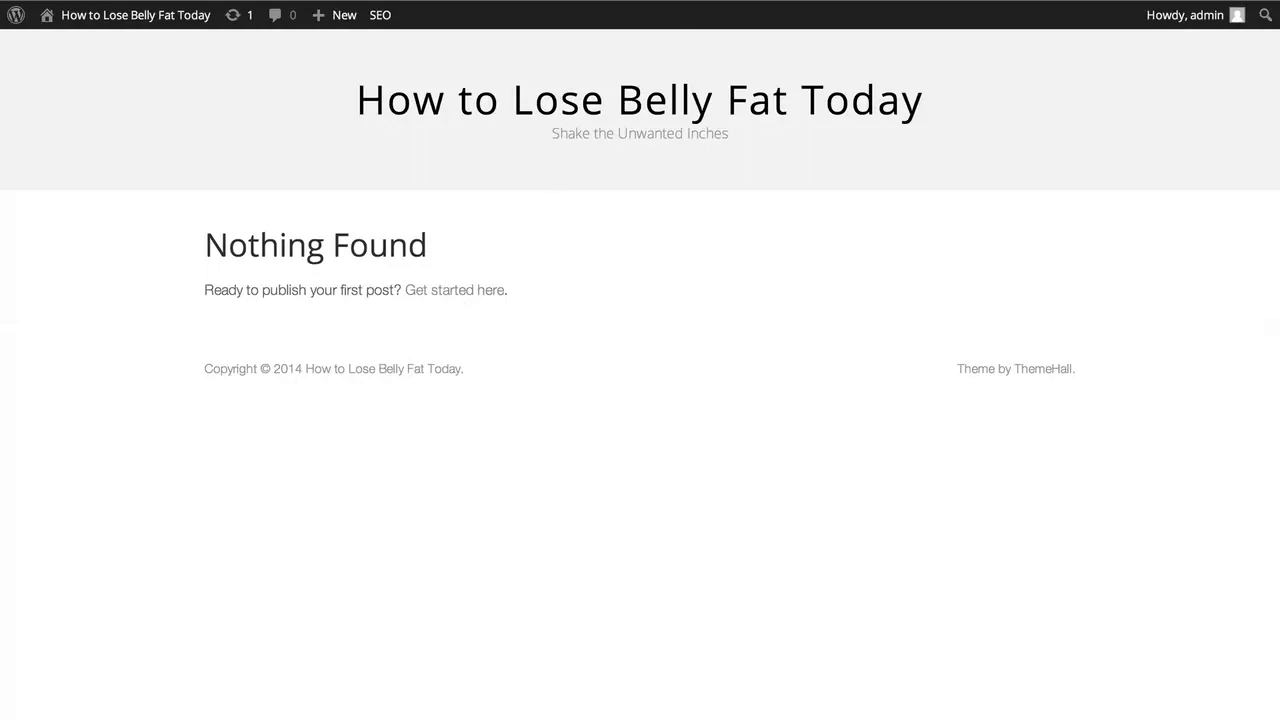
left_click(859, 0)
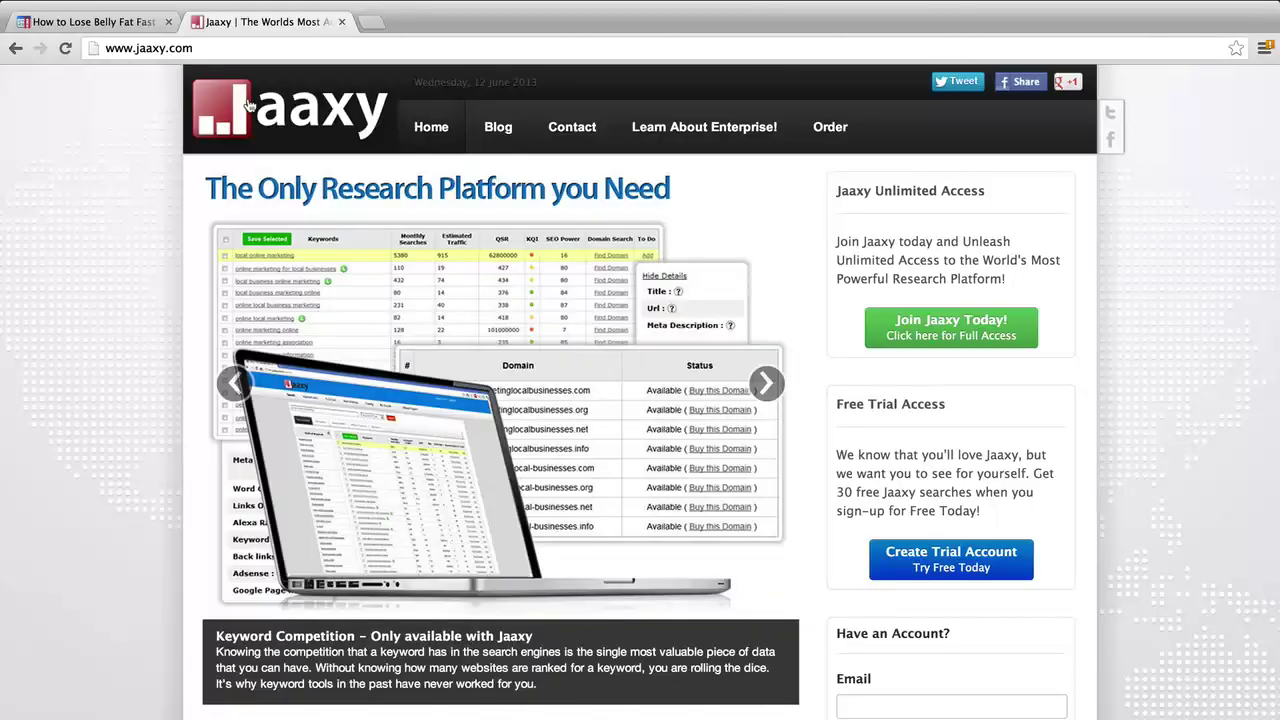
- Open the free trial account sign-up page on the Jaaxy website
double_click(152, 48)
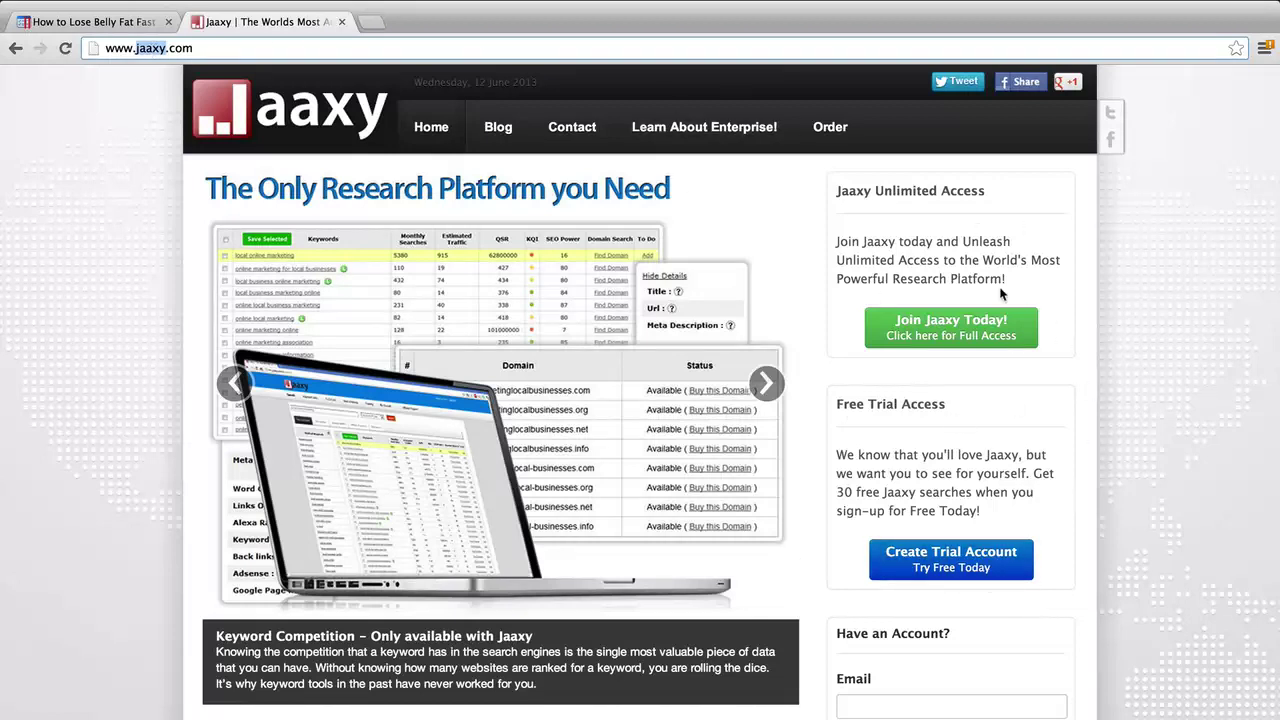
triple_click(838, 404)
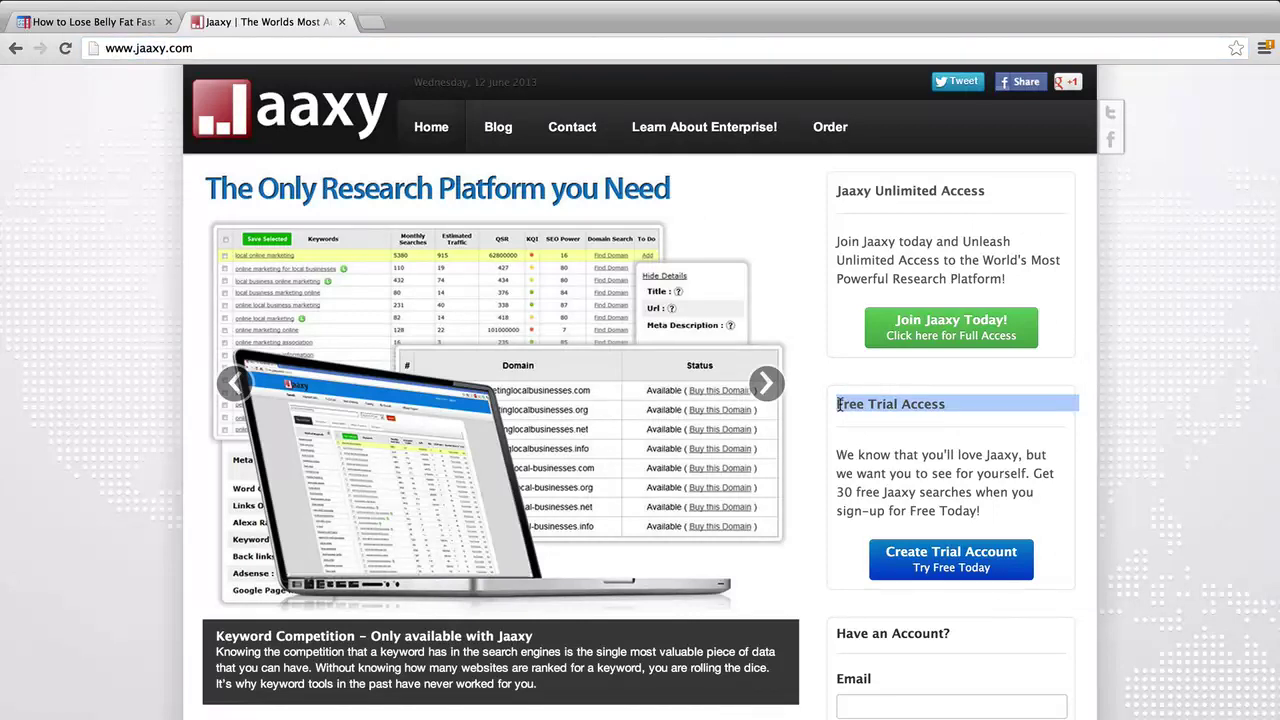
triple_click(840, 491)
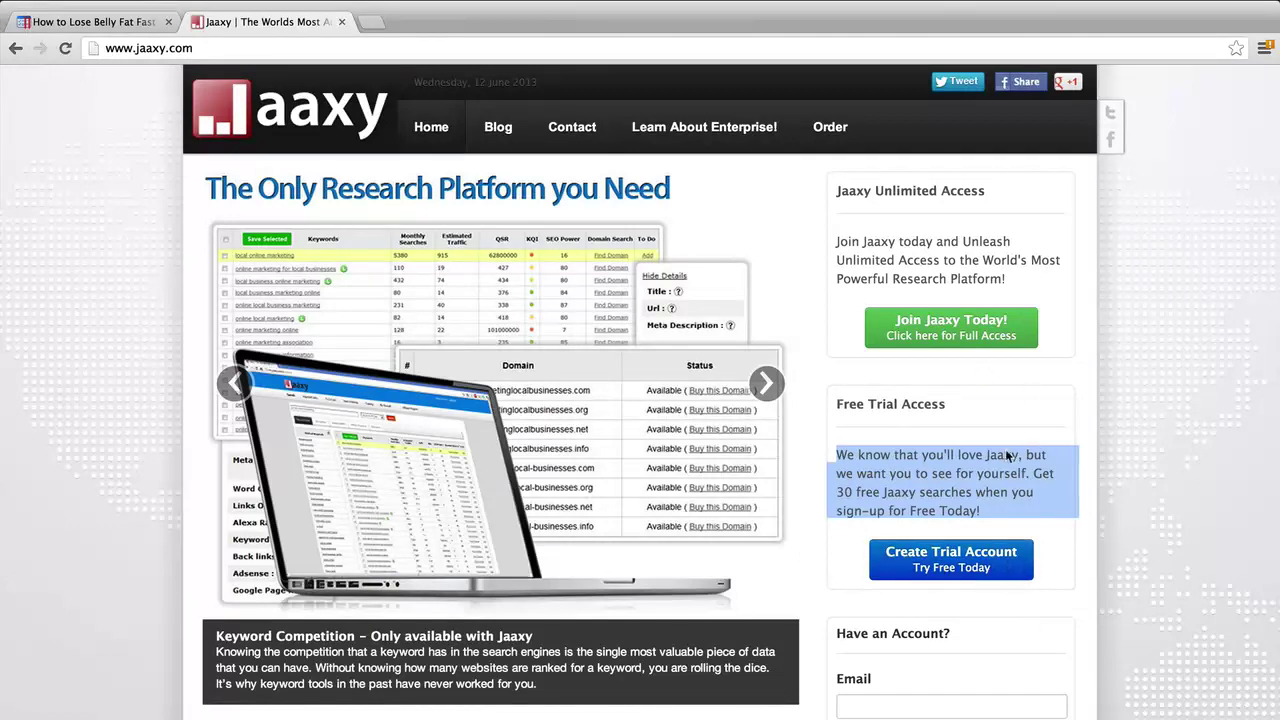
left_click(983, 556)
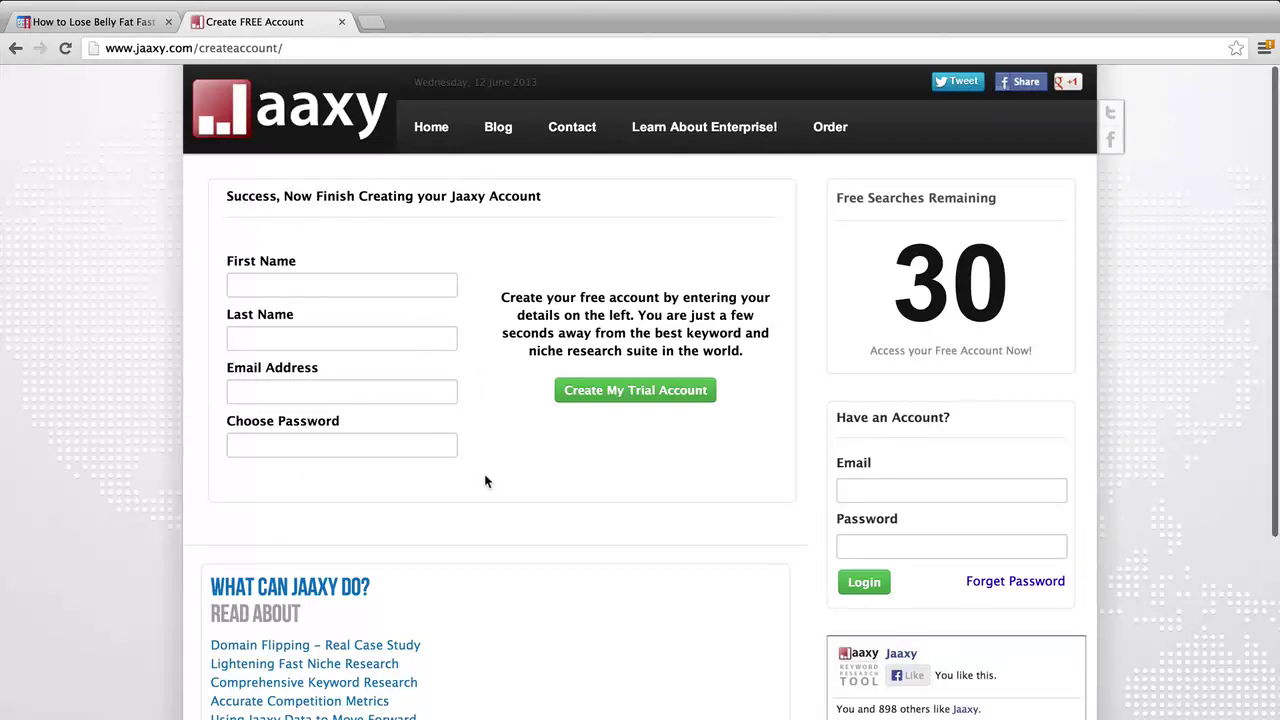
triple_click(941, 280)
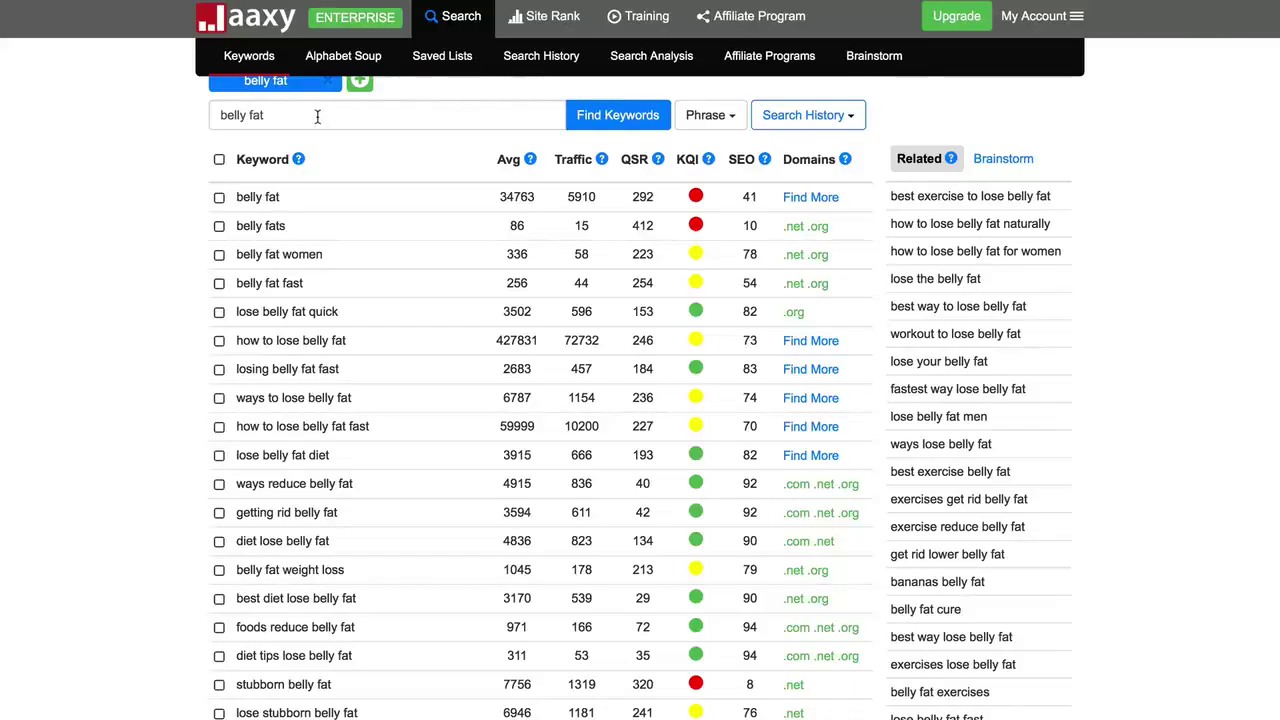
- Clear the "belly fat" search and find keywords for "how to lose belly fat"
scroll(333, 147, "up", 1)
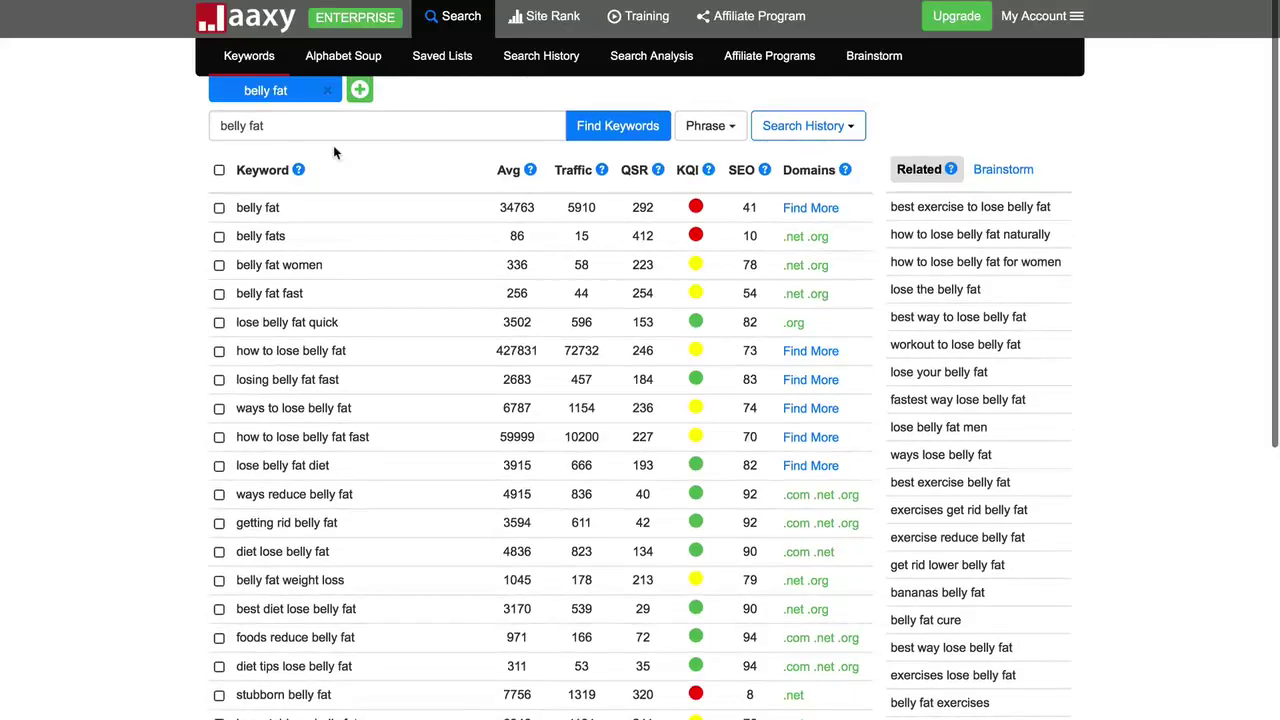
left_click(328, 91)
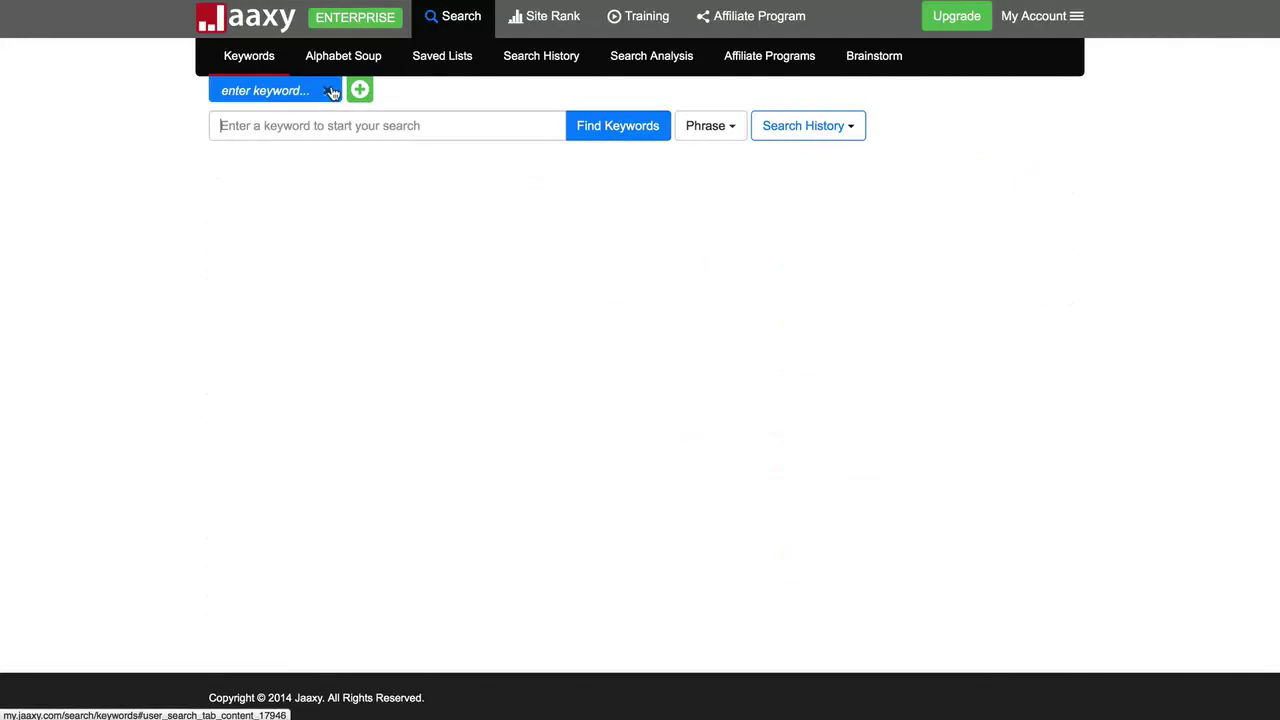
type("how ")
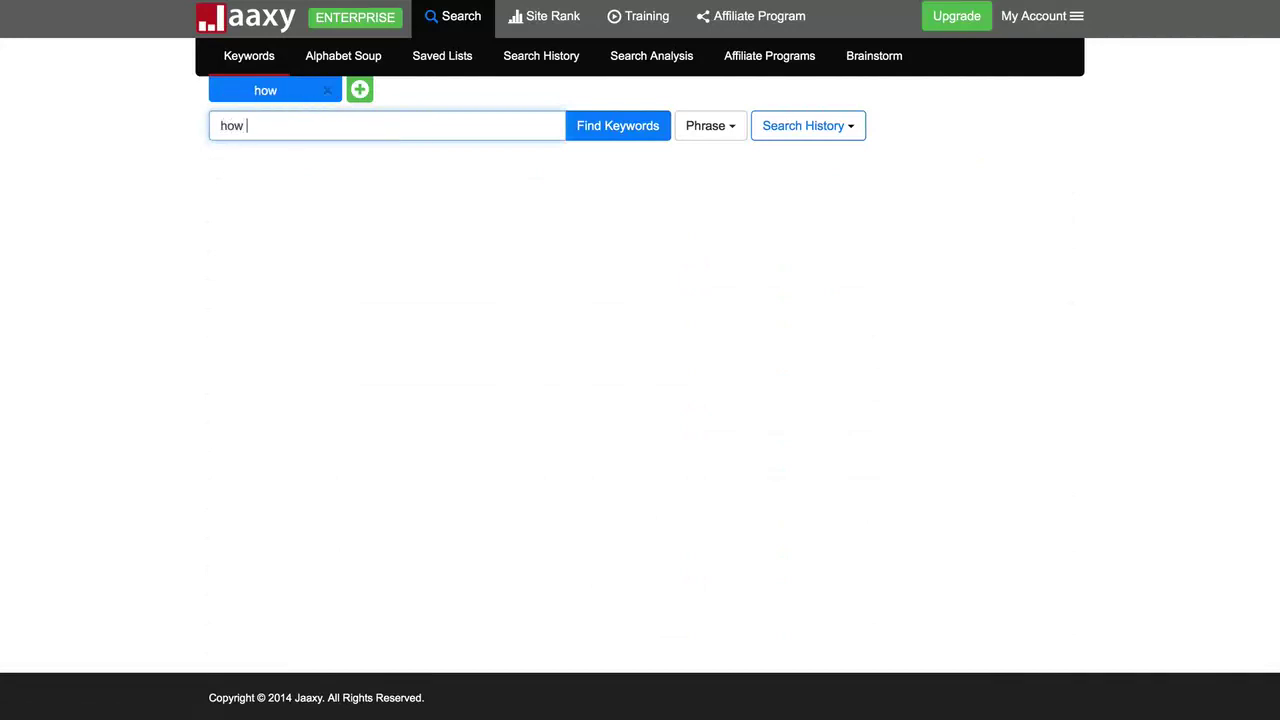
type("to lose belly fat")
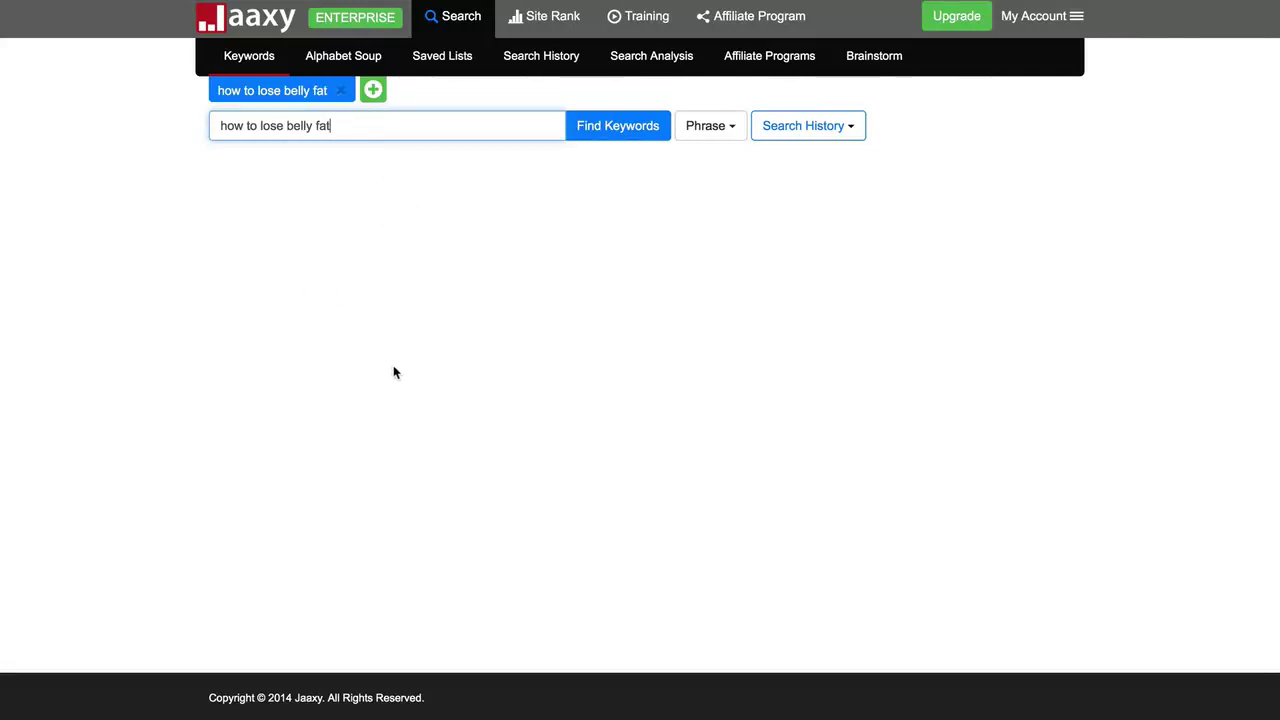
left_click(609, 136)
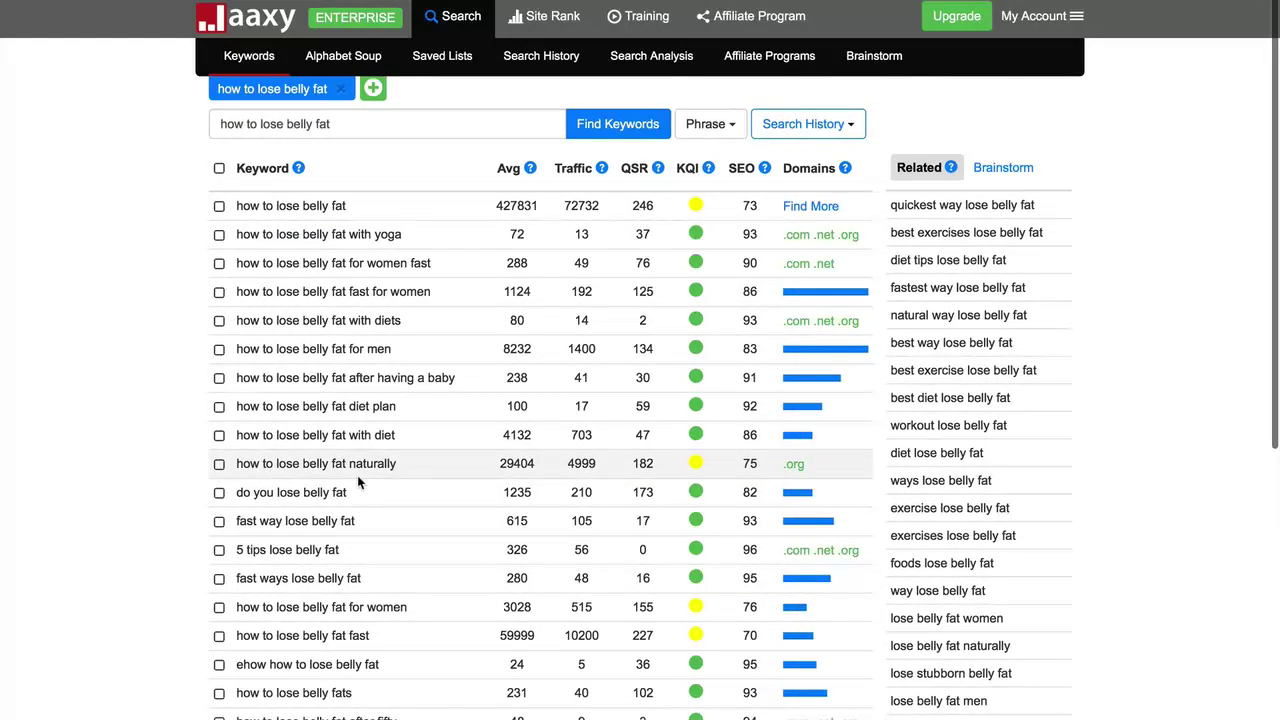
- Examine the keyword suggestions for "how to lose belly fat", including their QSR, KQI and SEO values
scroll(357, 475, "down", 2)
scroll(357, 475, "down", 8)
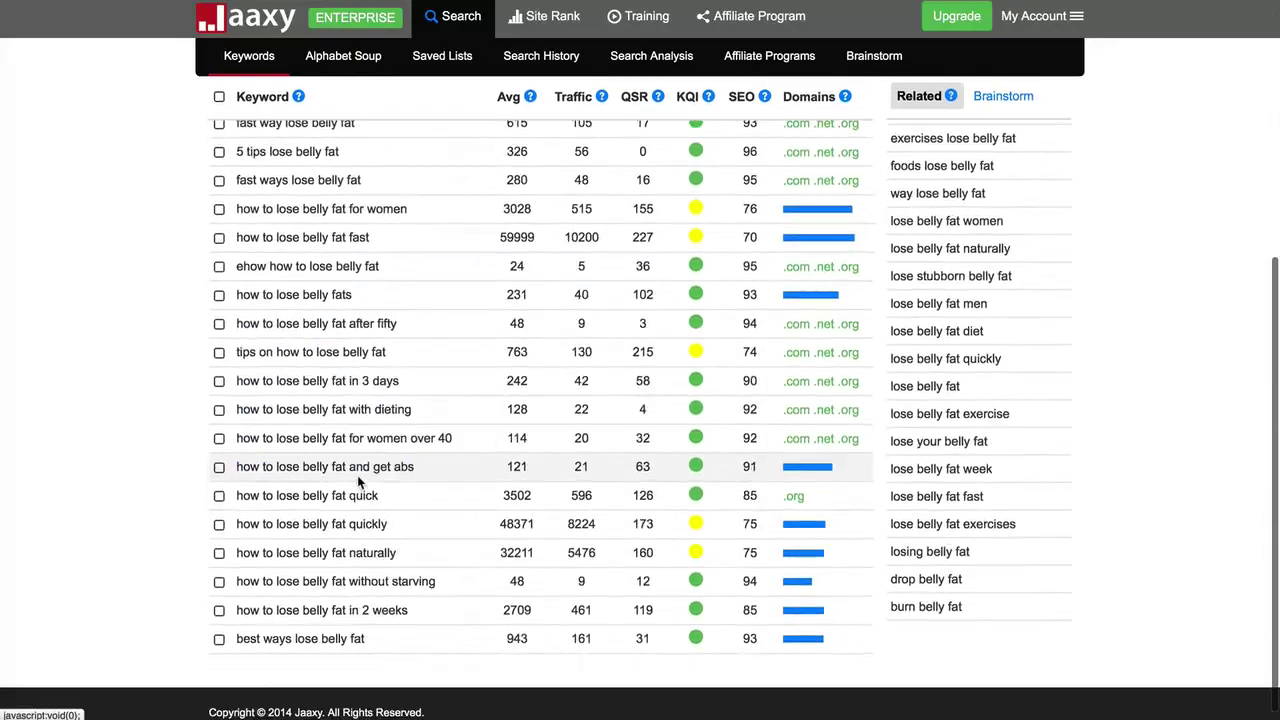
scroll(360, 483, "up", 10)
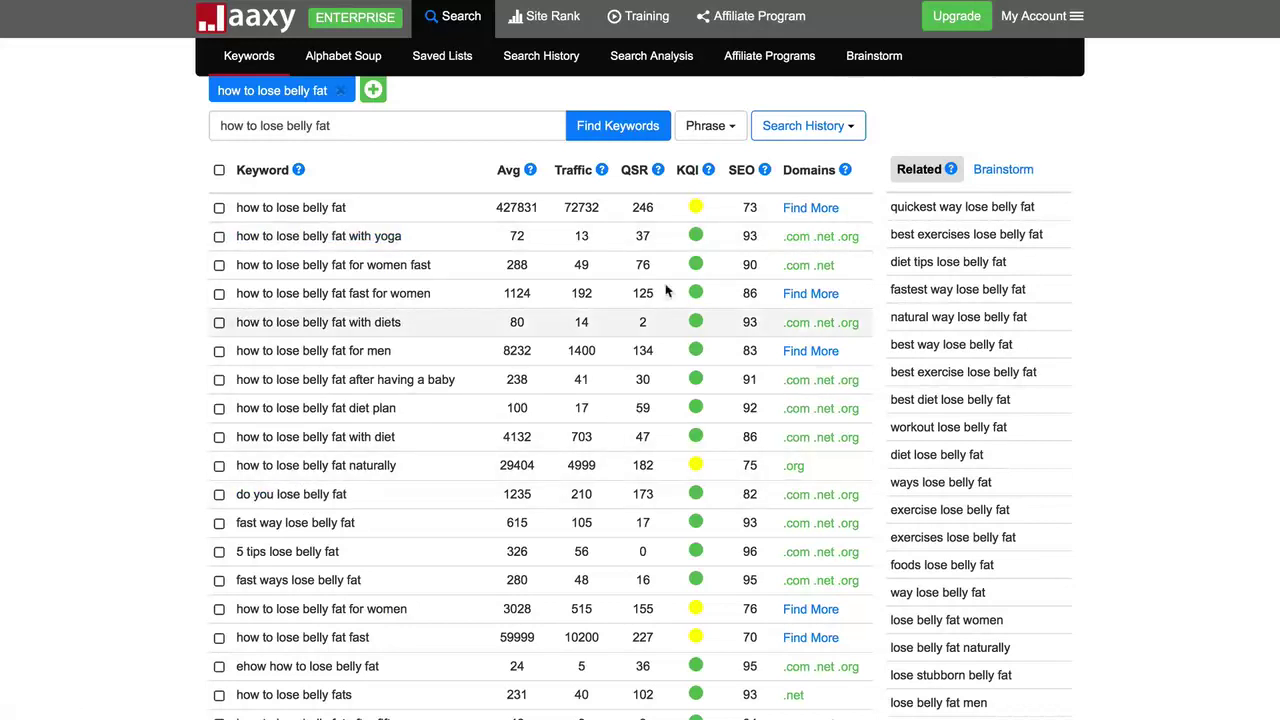
double_click(642, 207)
mouse_move(700, 213)
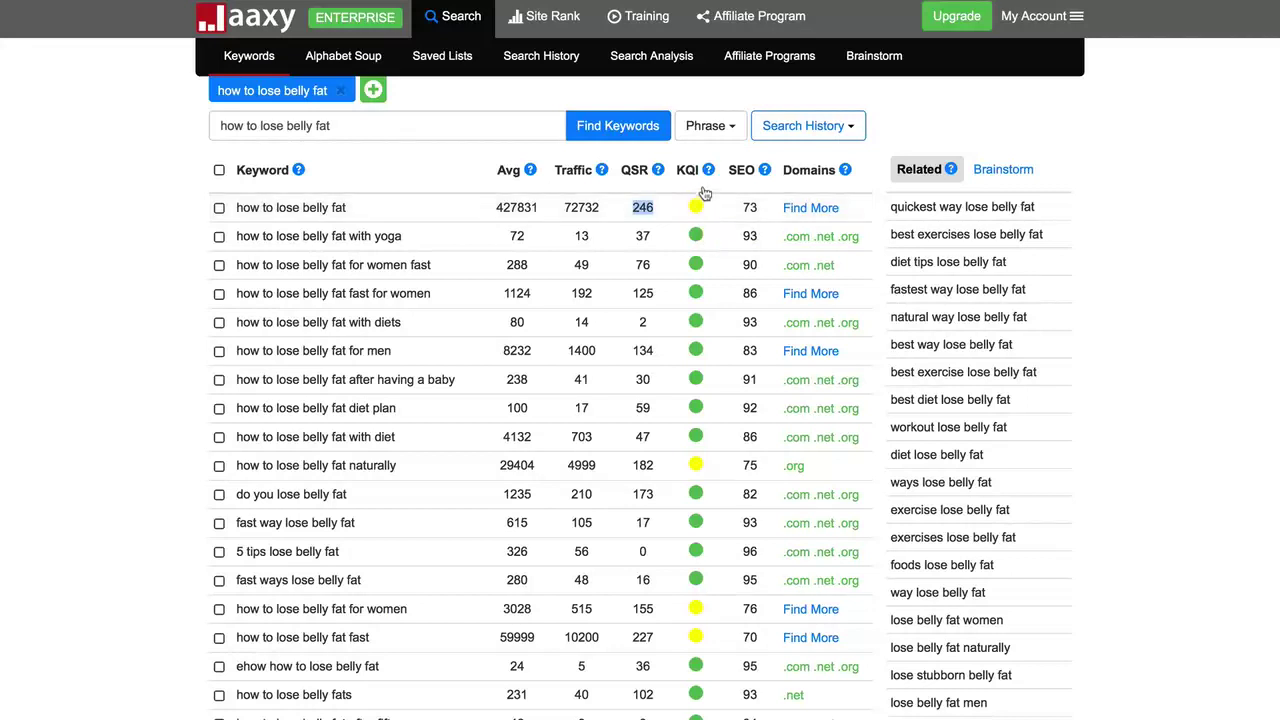
mouse_move(708, 173)
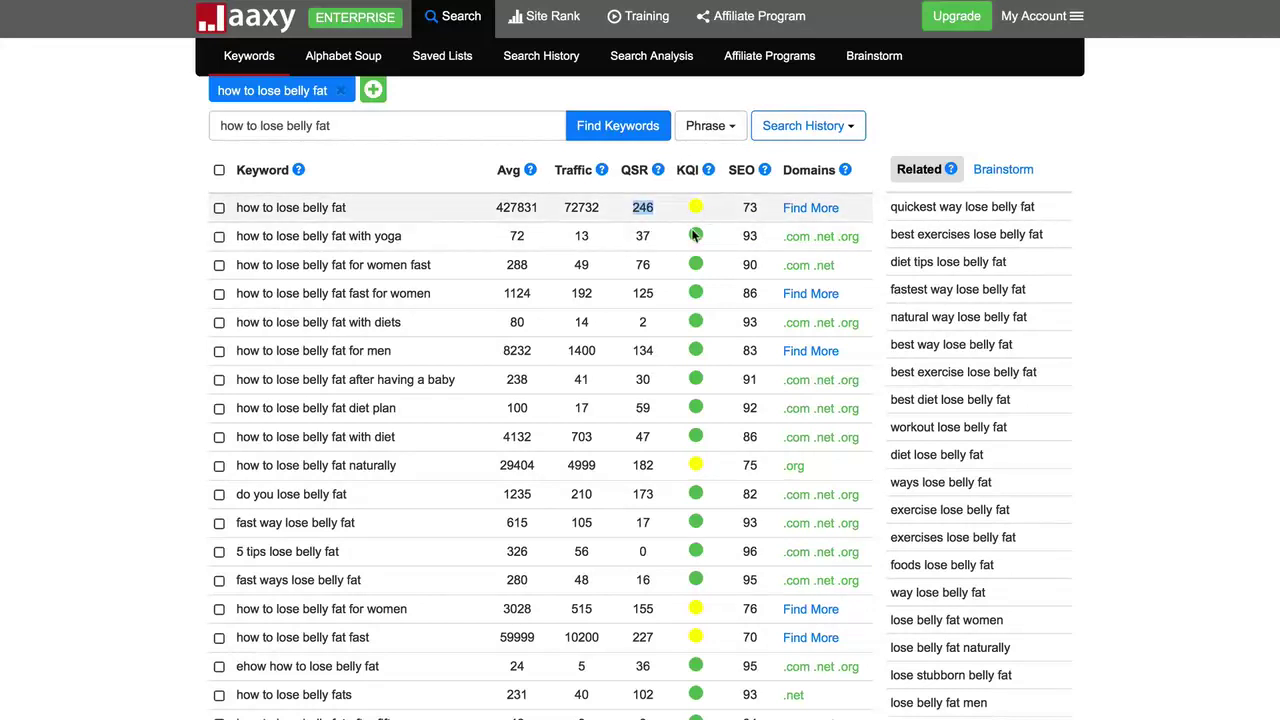
scroll(676, 551, "down", 5)
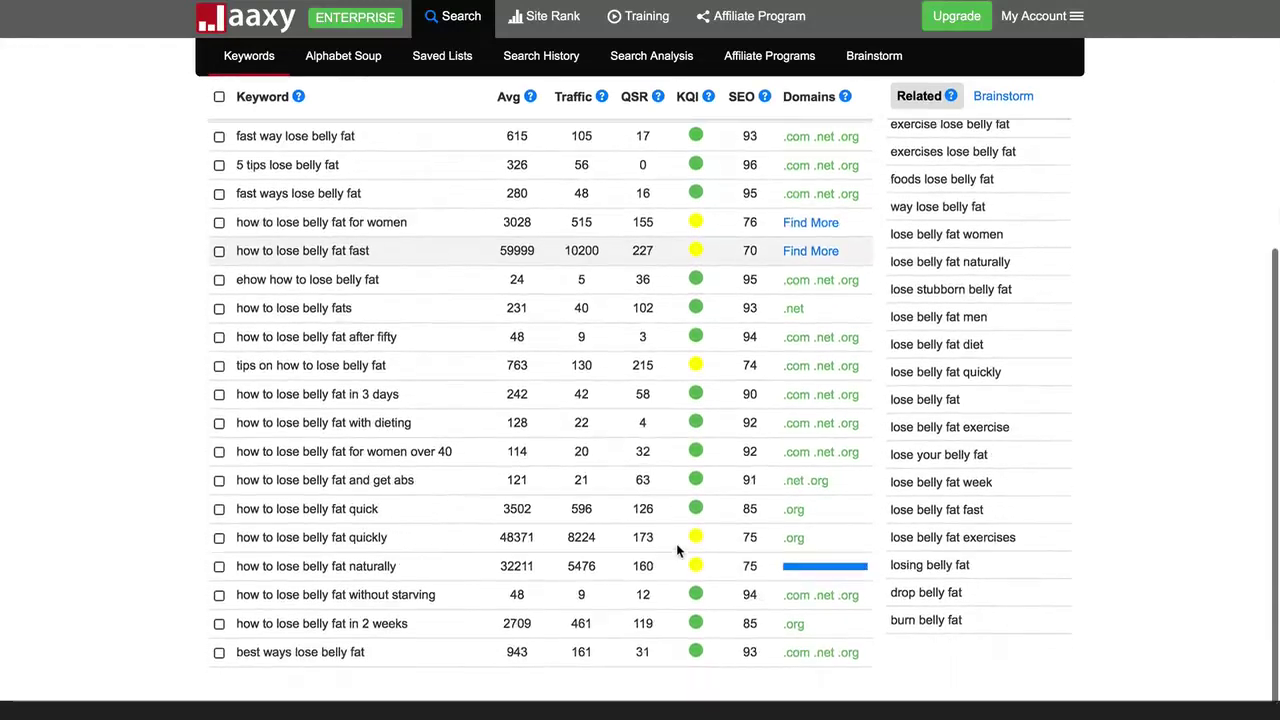
scroll(676, 543, "up", 5)
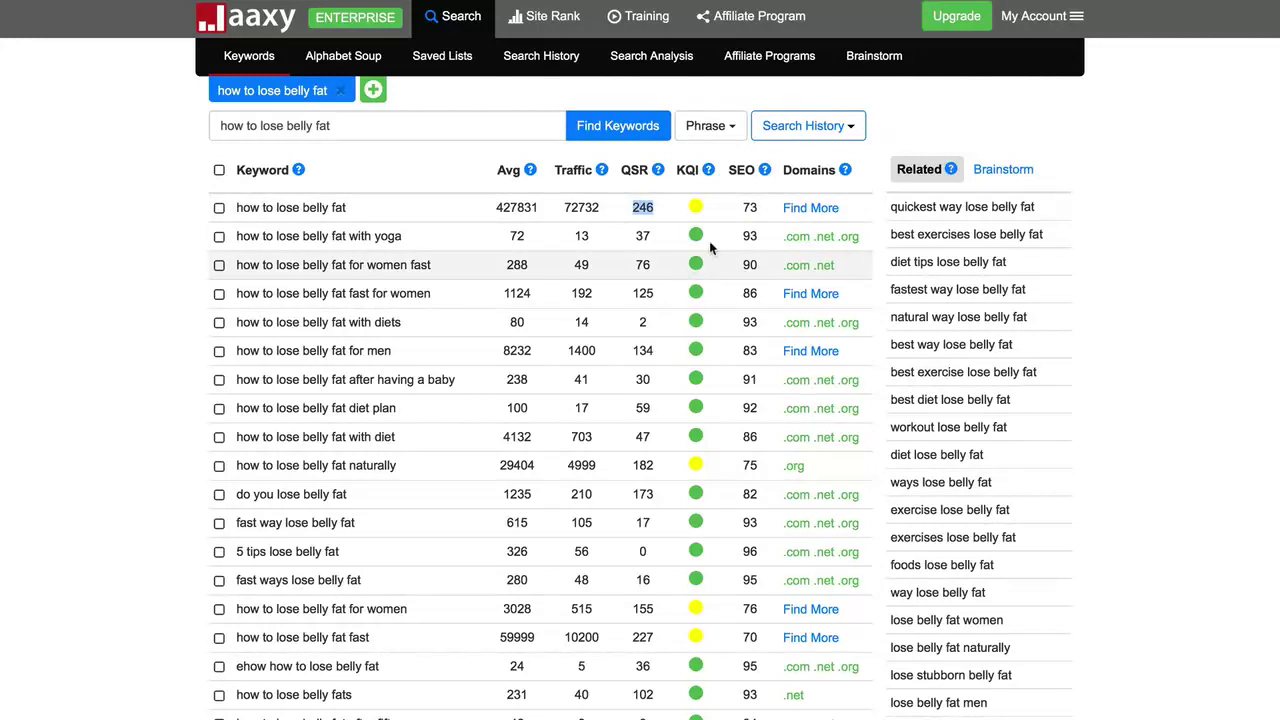
mouse_move(765, 176)
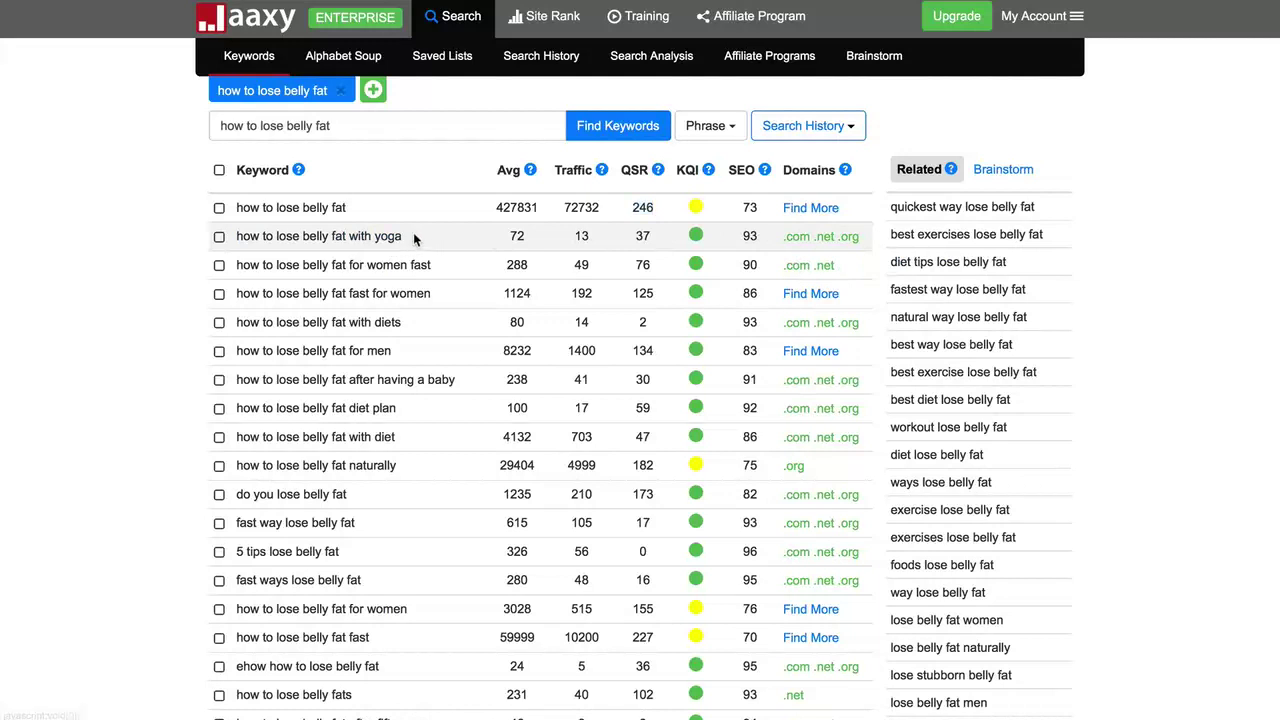
left_click_drag(410, 236, 240, 249)
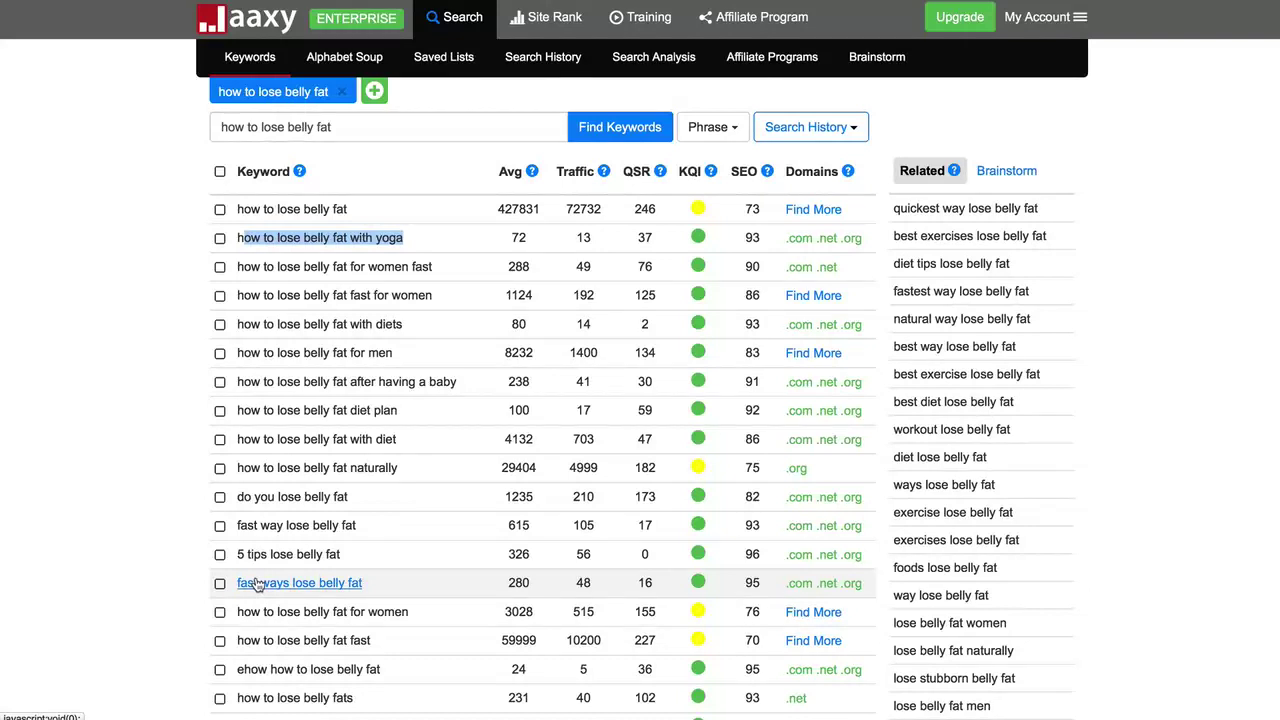
- Sort the keyword results by QSR from lowest to highest and review the sorted list
left_click(645, 175)
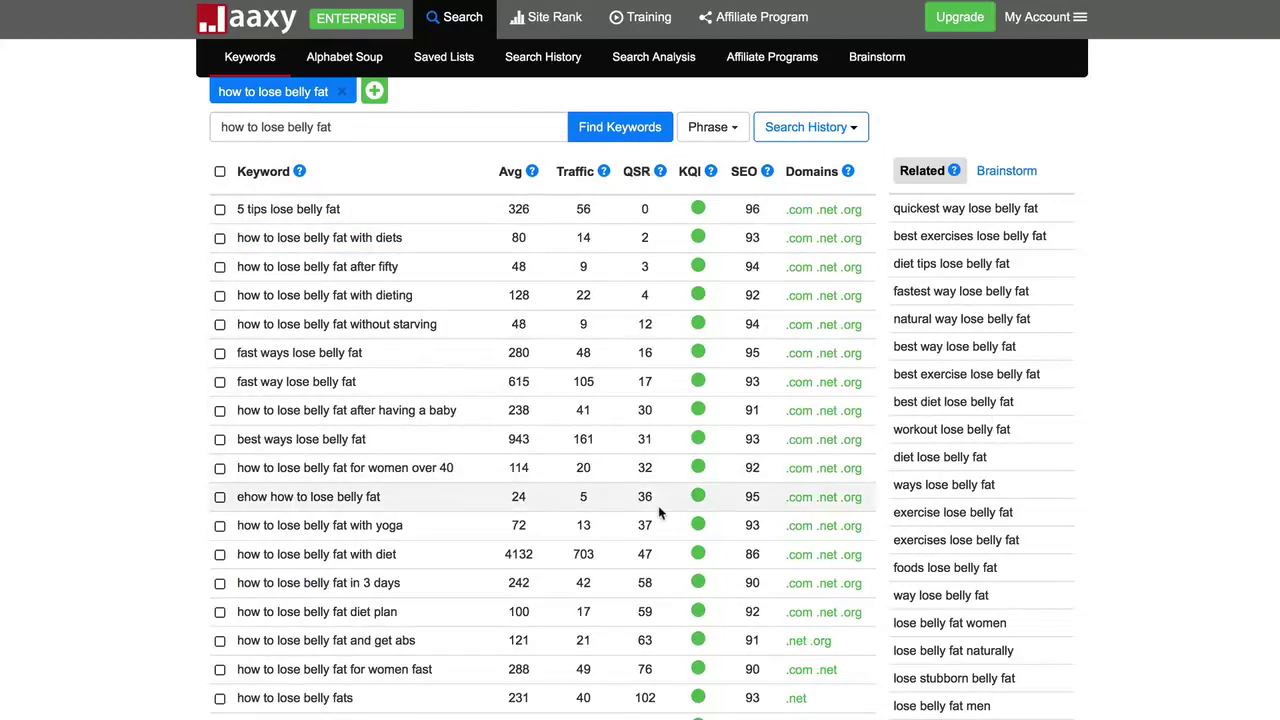
scroll(658, 505, "down", 3)
scroll(660, 512, "down", 2)
scroll(658, 505, "up", 6)
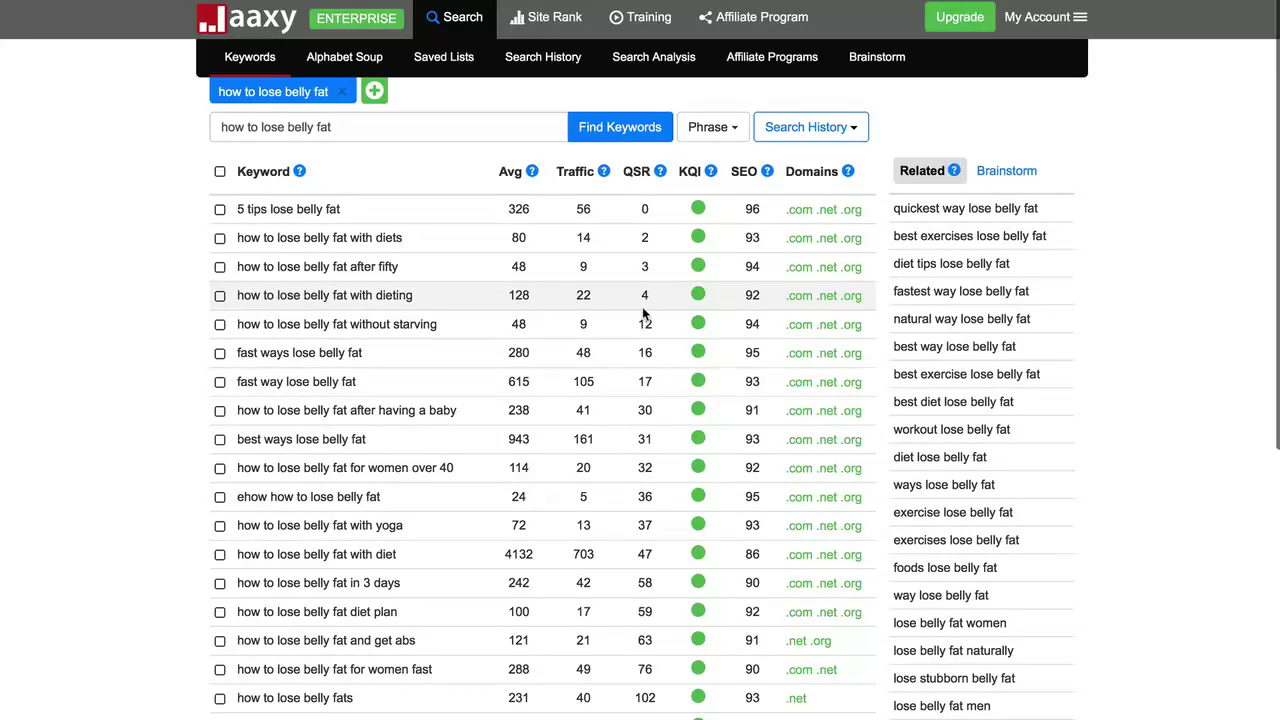
scroll(644, 313, "down", 8)
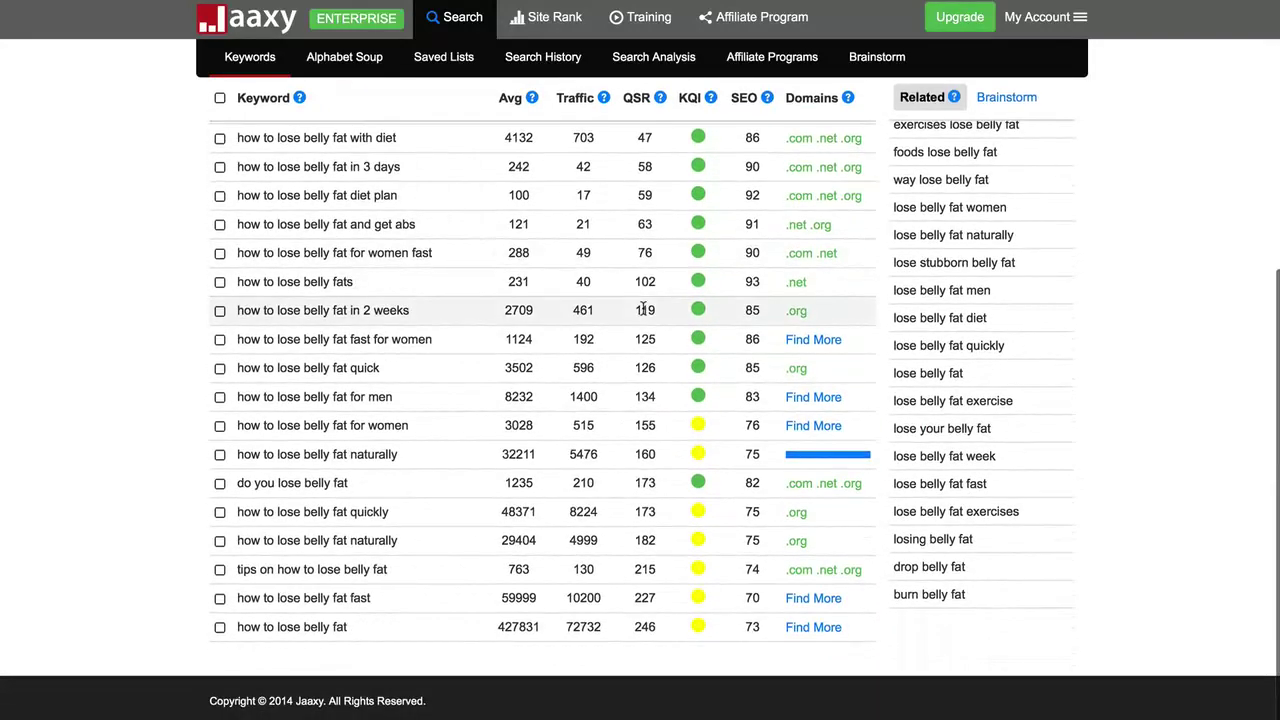
scroll(644, 310, "up", 5)
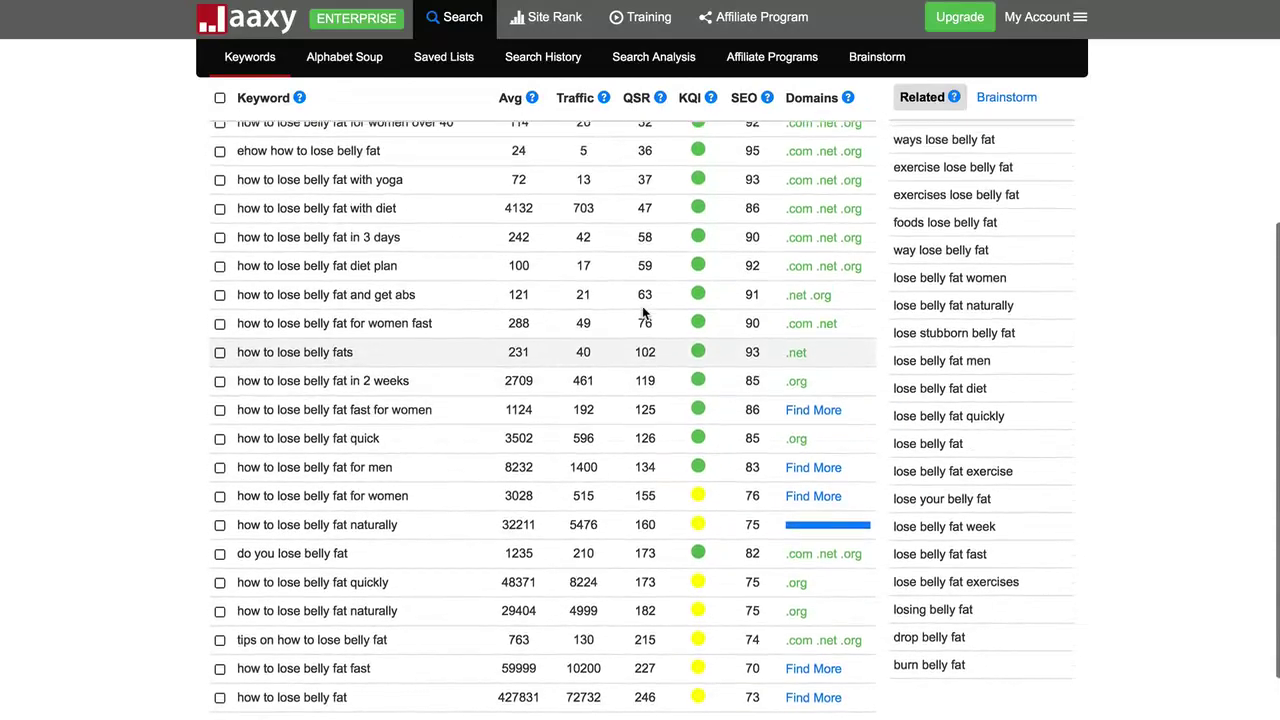
scroll(644, 310, "up", 1)
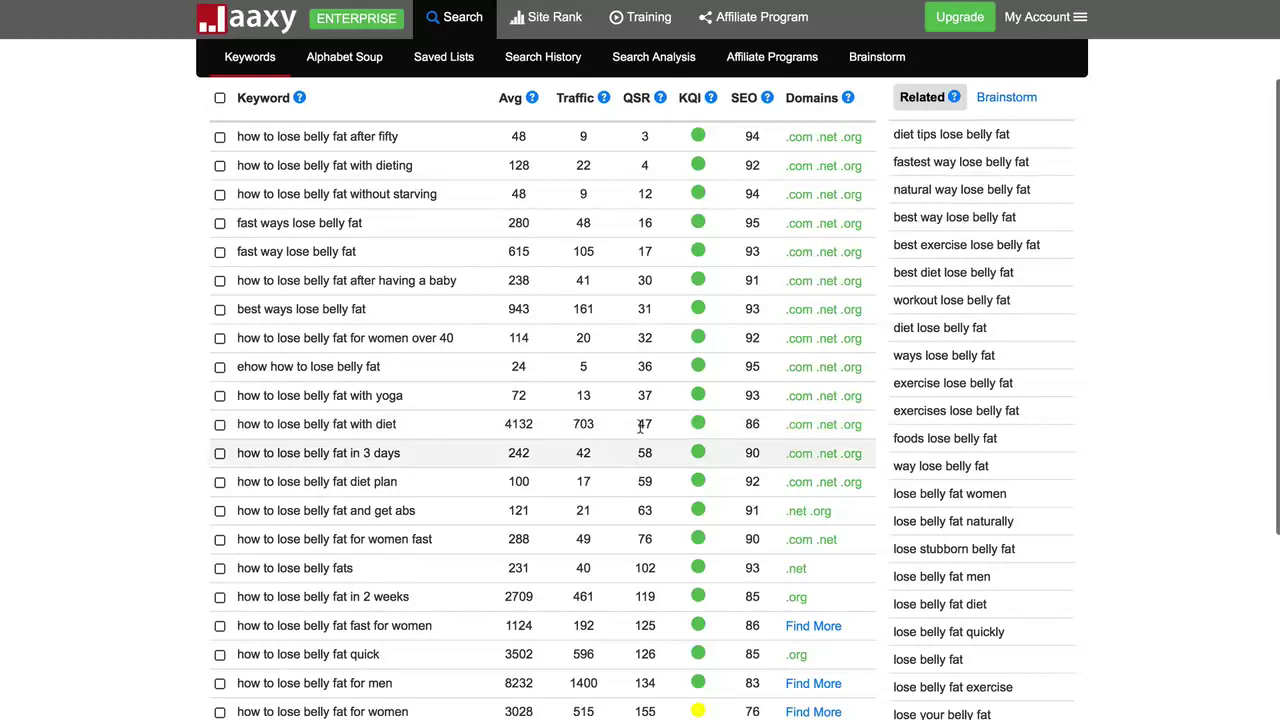
scroll(584, 648, "down", 1)
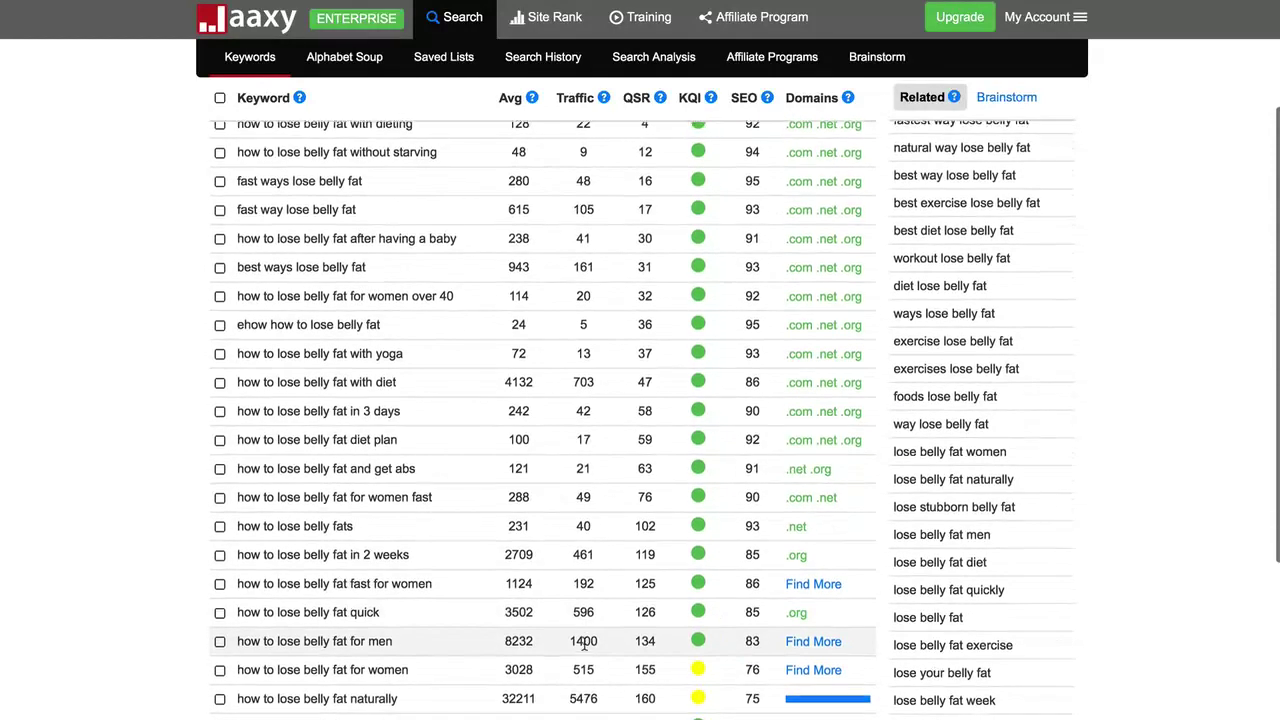
scroll(583, 644, "up", 1)
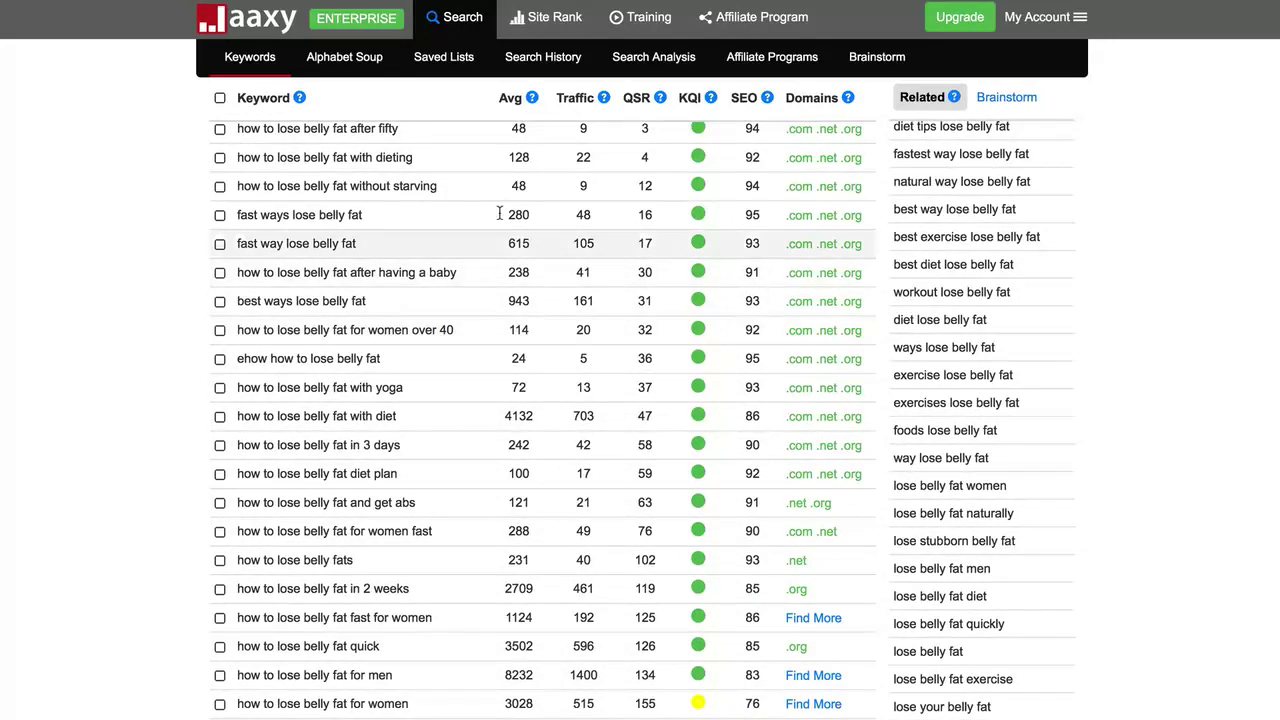
- Select the keywords "fast ways lose belly fat" and "how to lose belly fat after having a baby" in the results
scroll(476, 240, "up", 2)
scroll(476, 240, "up", 1)
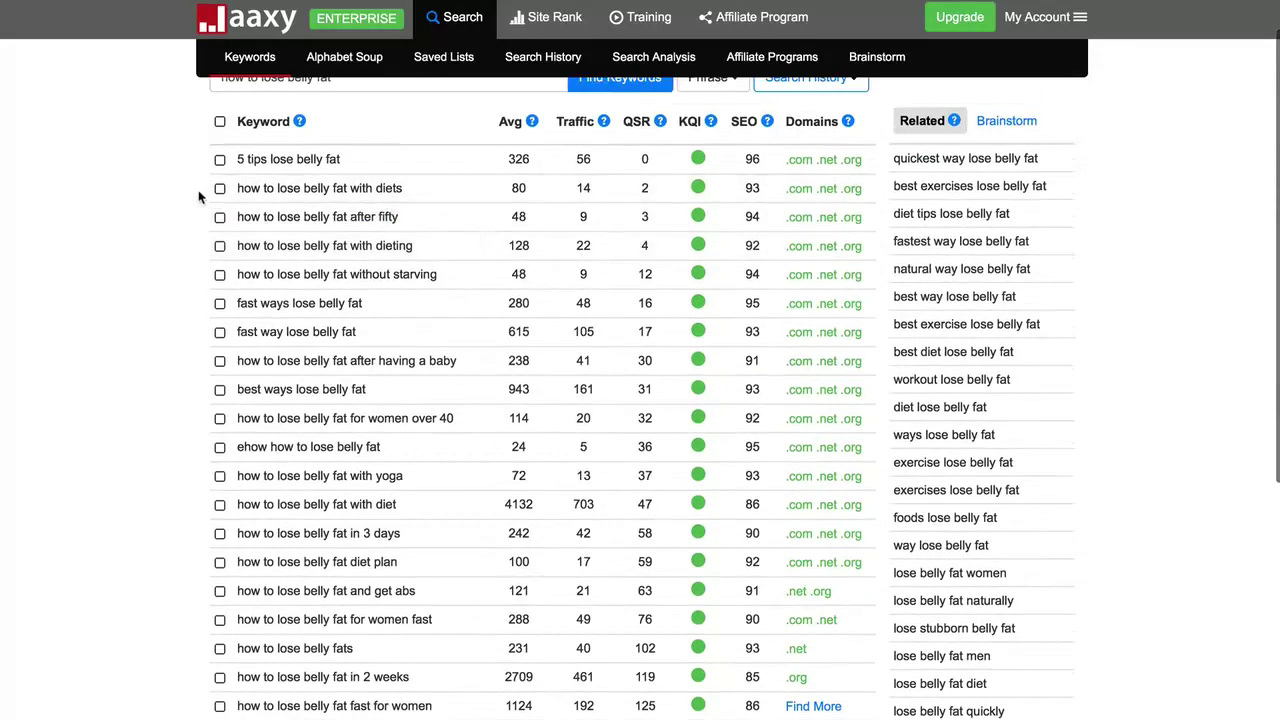
left_click(220, 303)
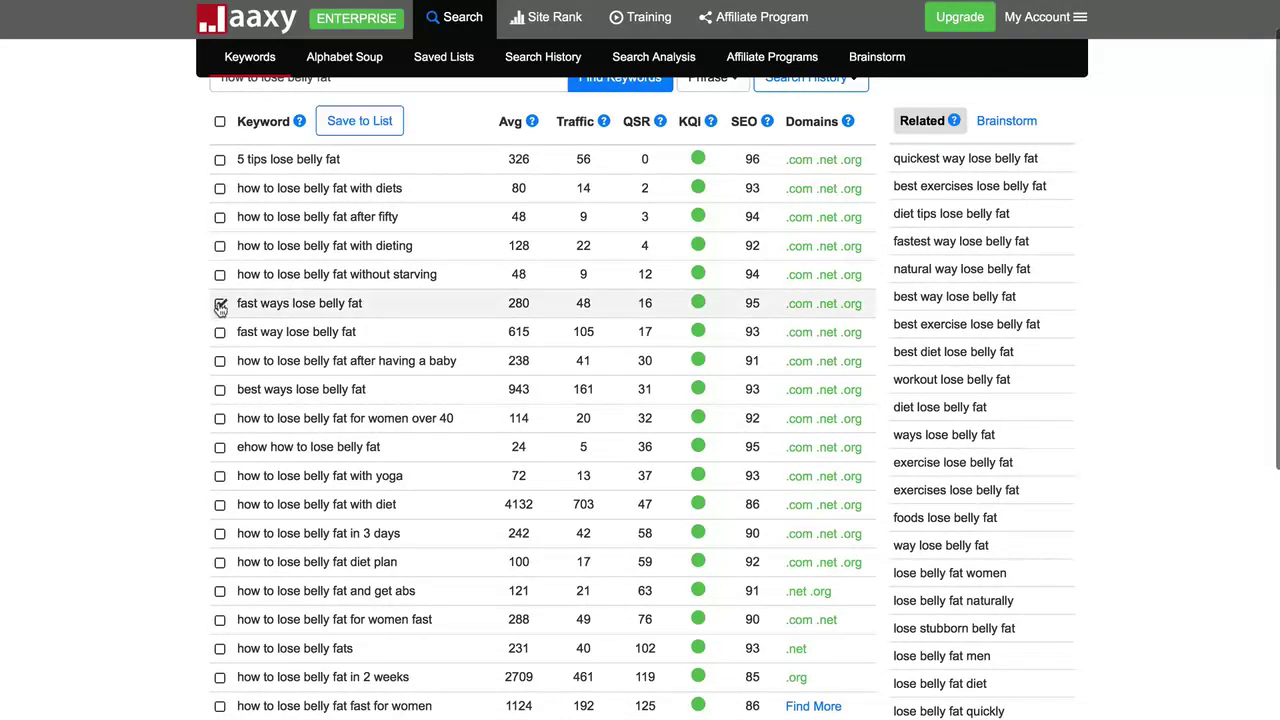
left_click(220, 361)
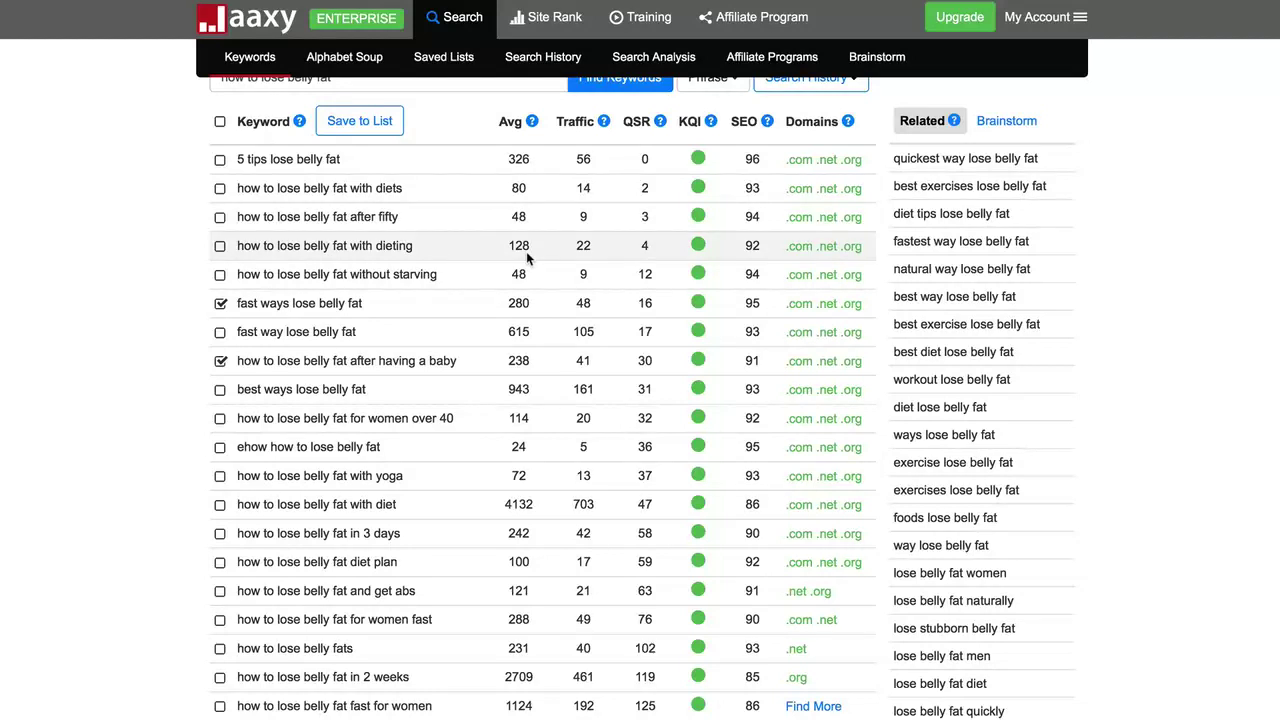
- Check the average searches for "how to lose belly fat with diet" and deselect "how to lose belly fat after having a baby"
double_click(531, 504)
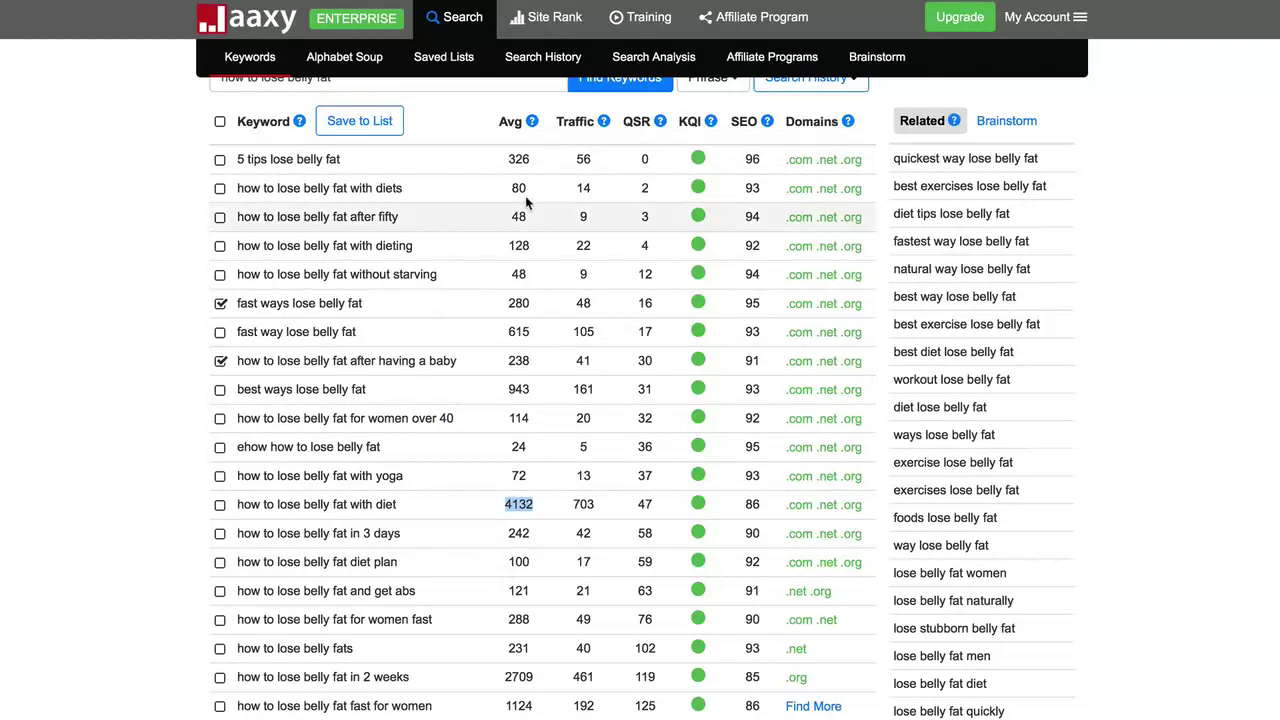
double_click(519, 504)
scroll(518, 557, "down", 1)
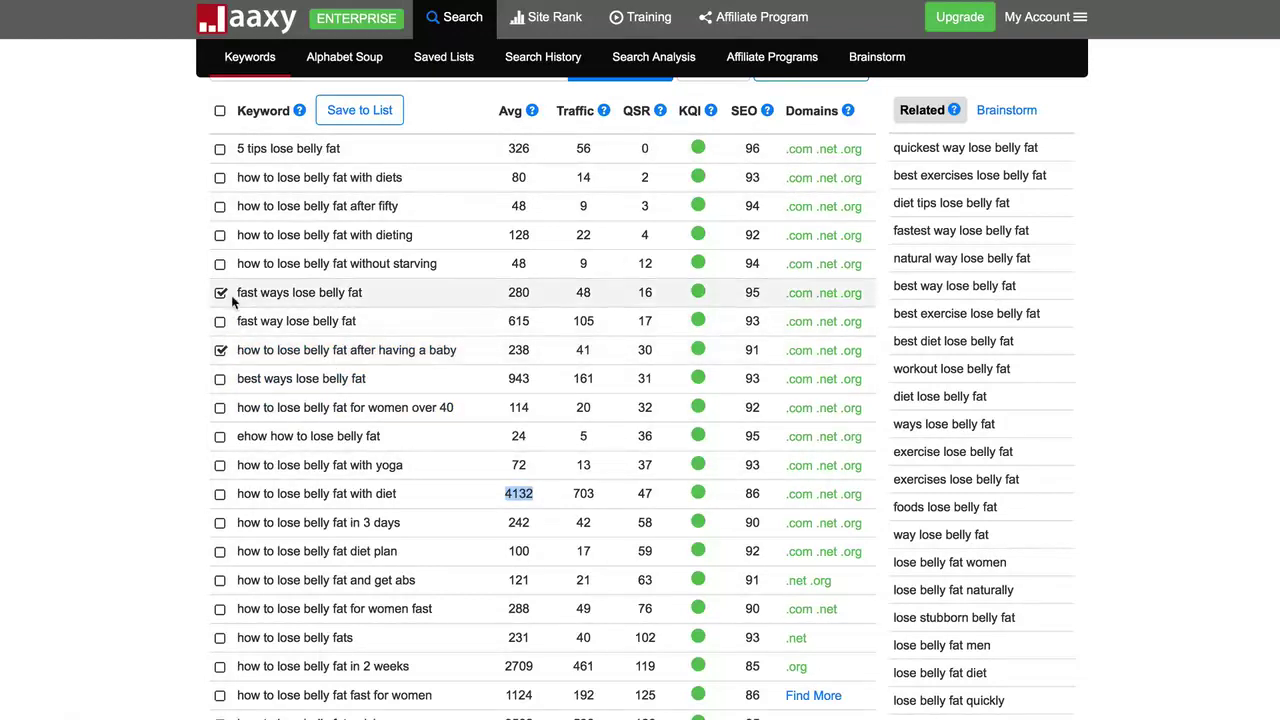
left_click(220, 350)
- Highlight the wording of the keyword "fast ways lose belly fat" to examine how it reads
left_click_drag(371, 291, 240, 293)
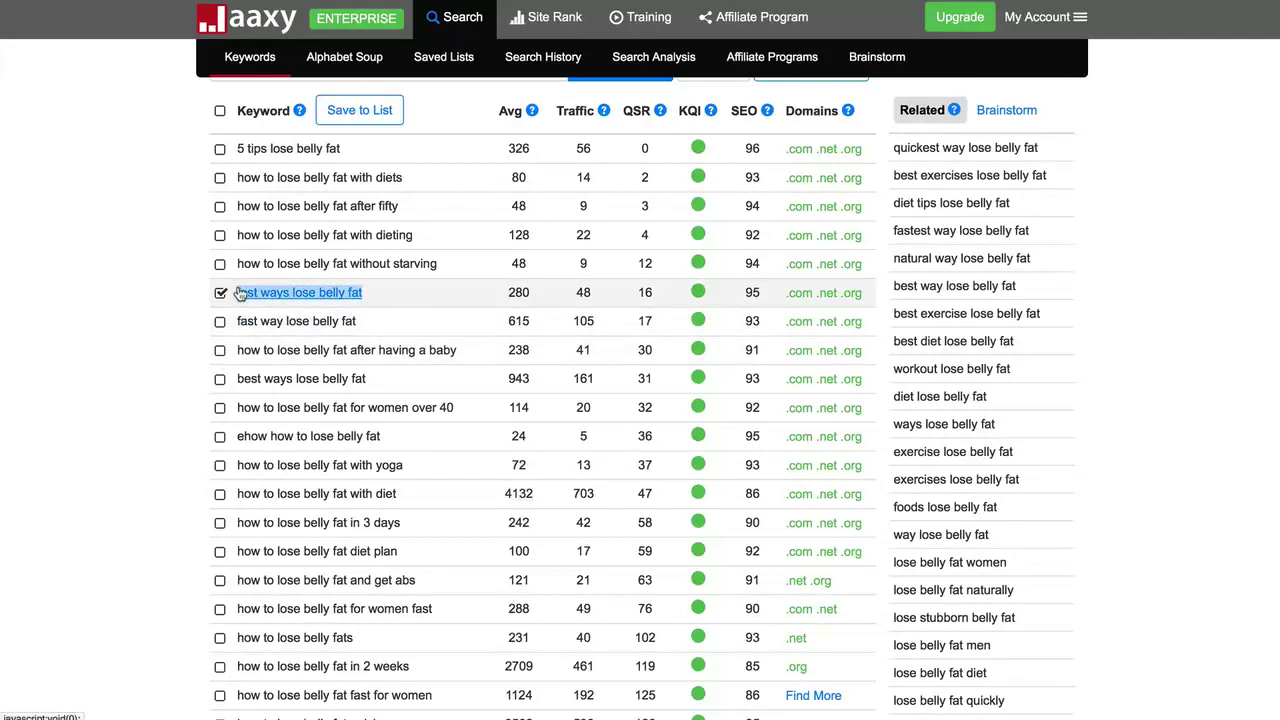
left_click(366, 295)
left_click_drag(366, 295, 240, 300)
left_click(371, 293)
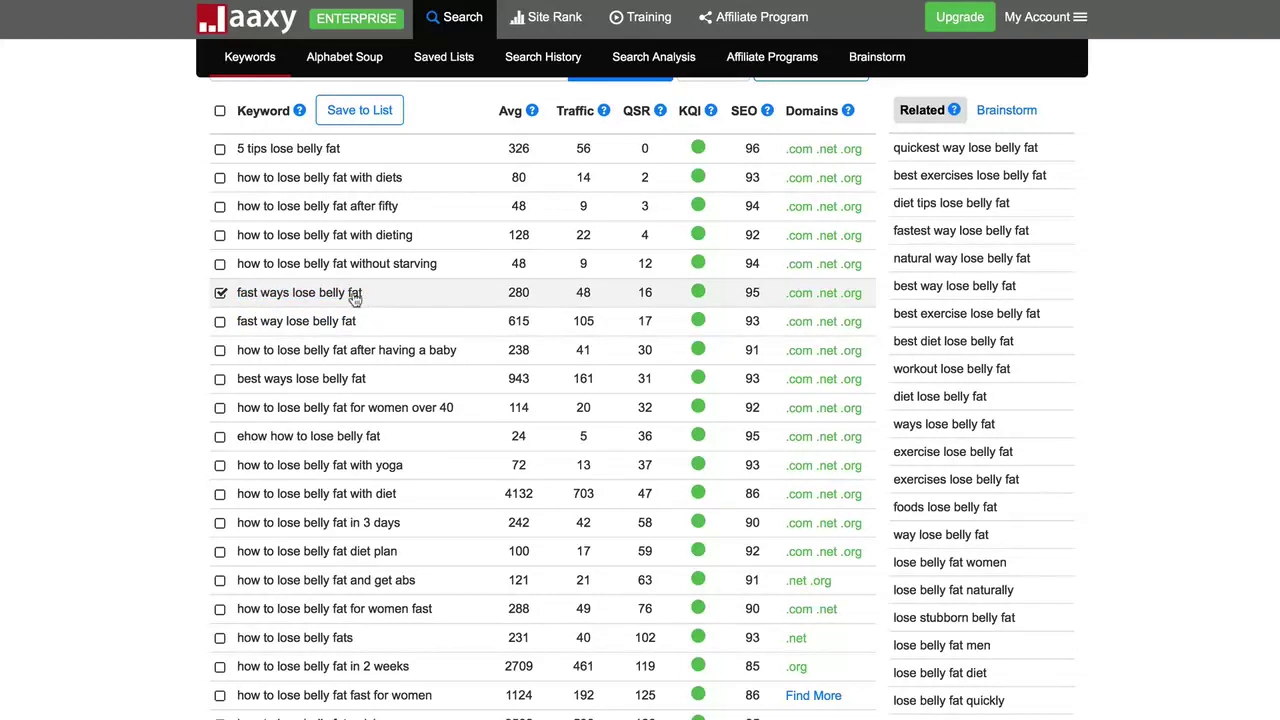
- Open a second keyword search and find keywords for "fast ways to lose belly fat"
left_click_drag(364, 293, 234, 293)
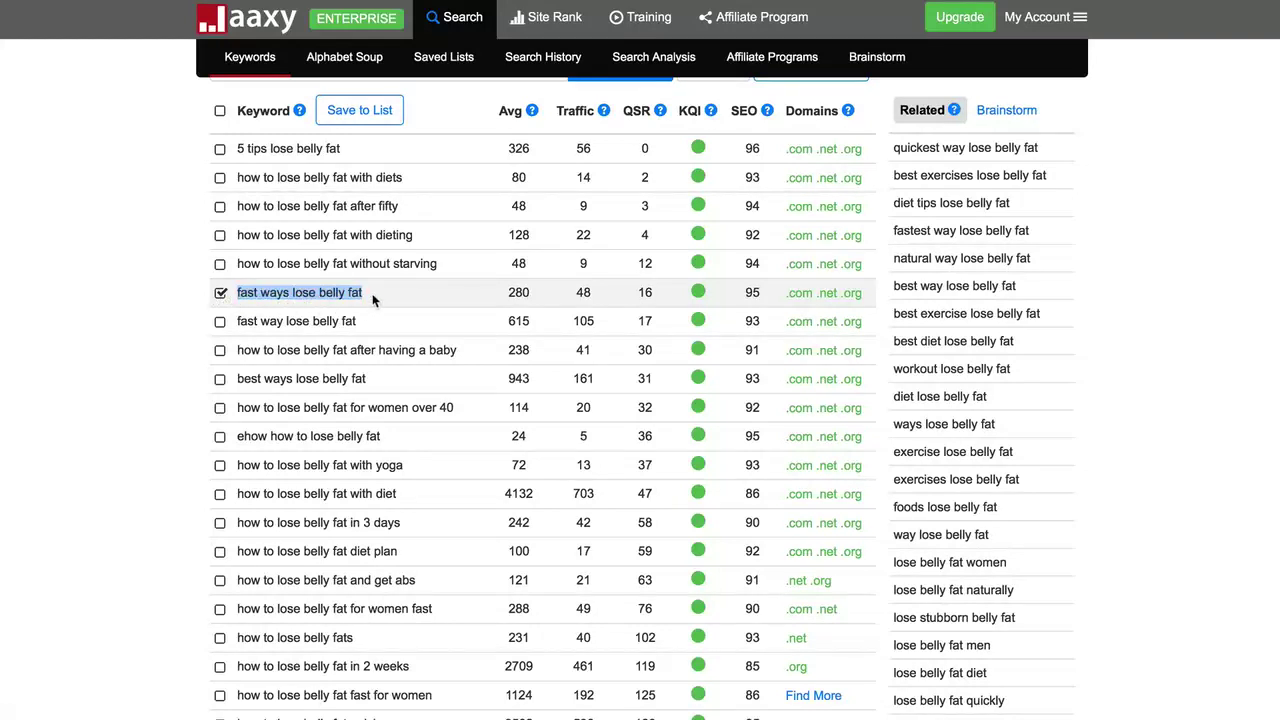
scroll(370, 289, "up", 1)
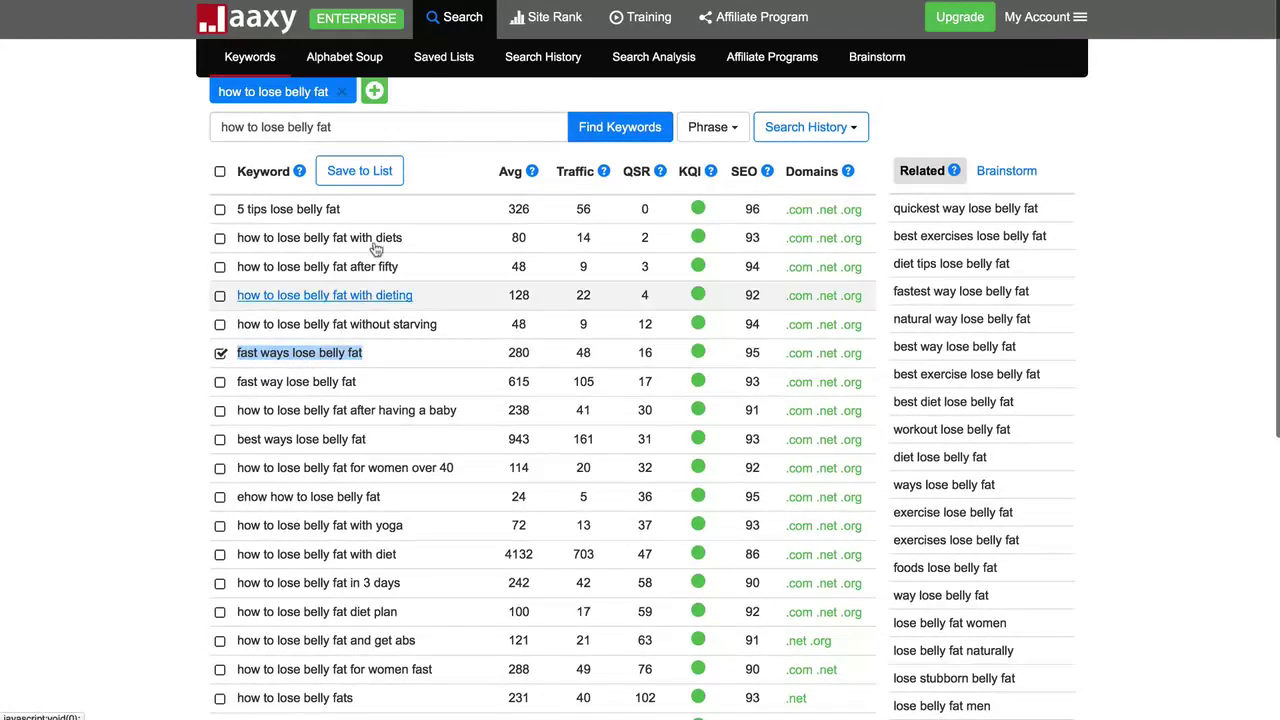
left_click(374, 89)
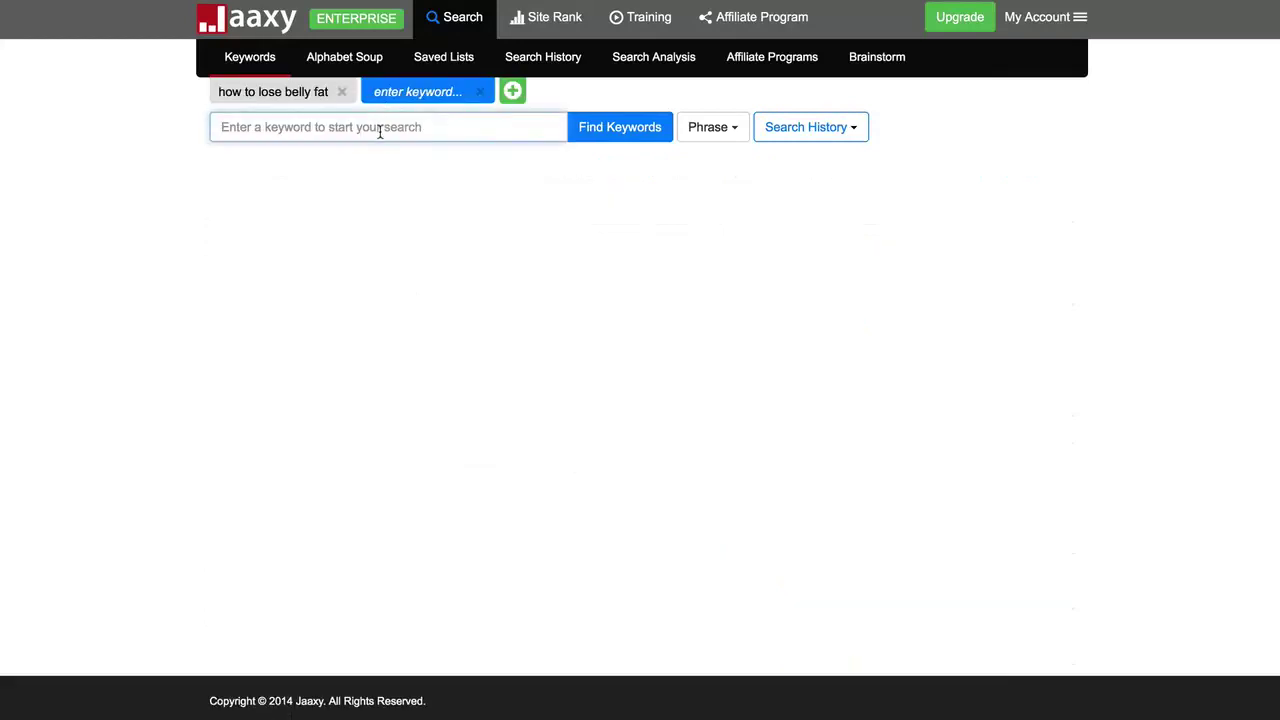
left_click(380, 131)
type("f")
key("BackSpace")
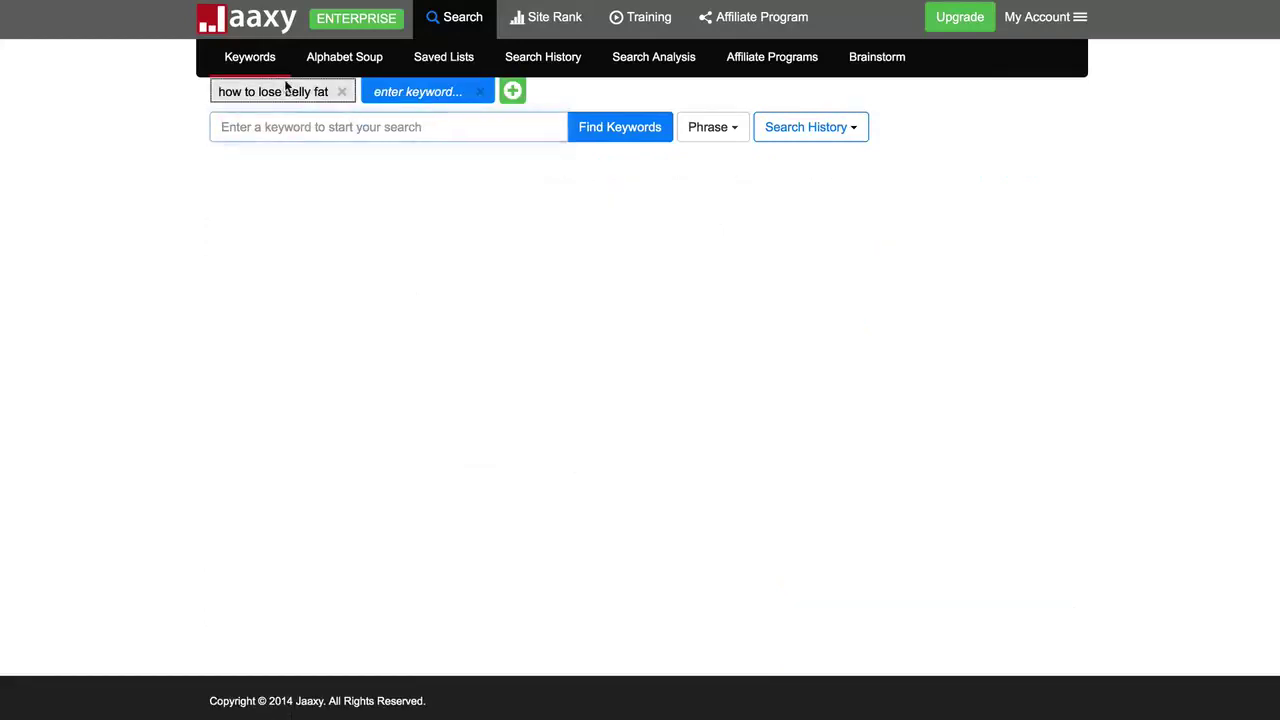
left_click(290, 91)
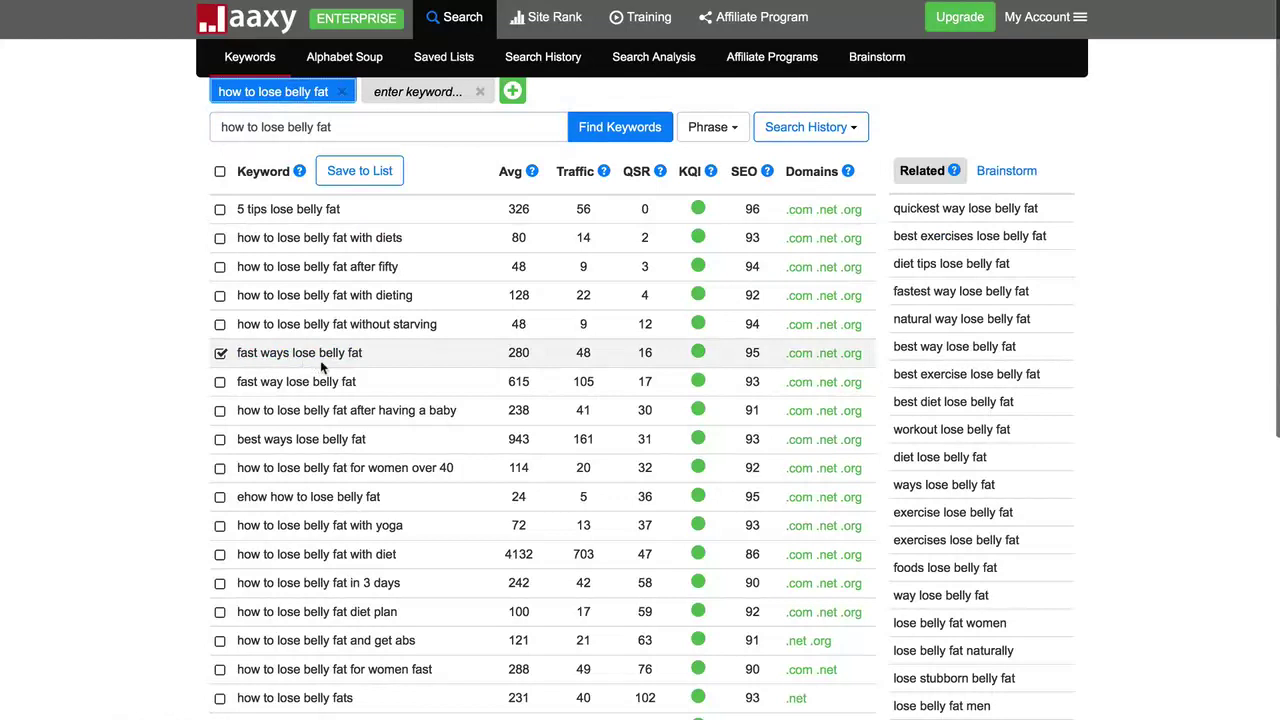
left_click(432, 92)
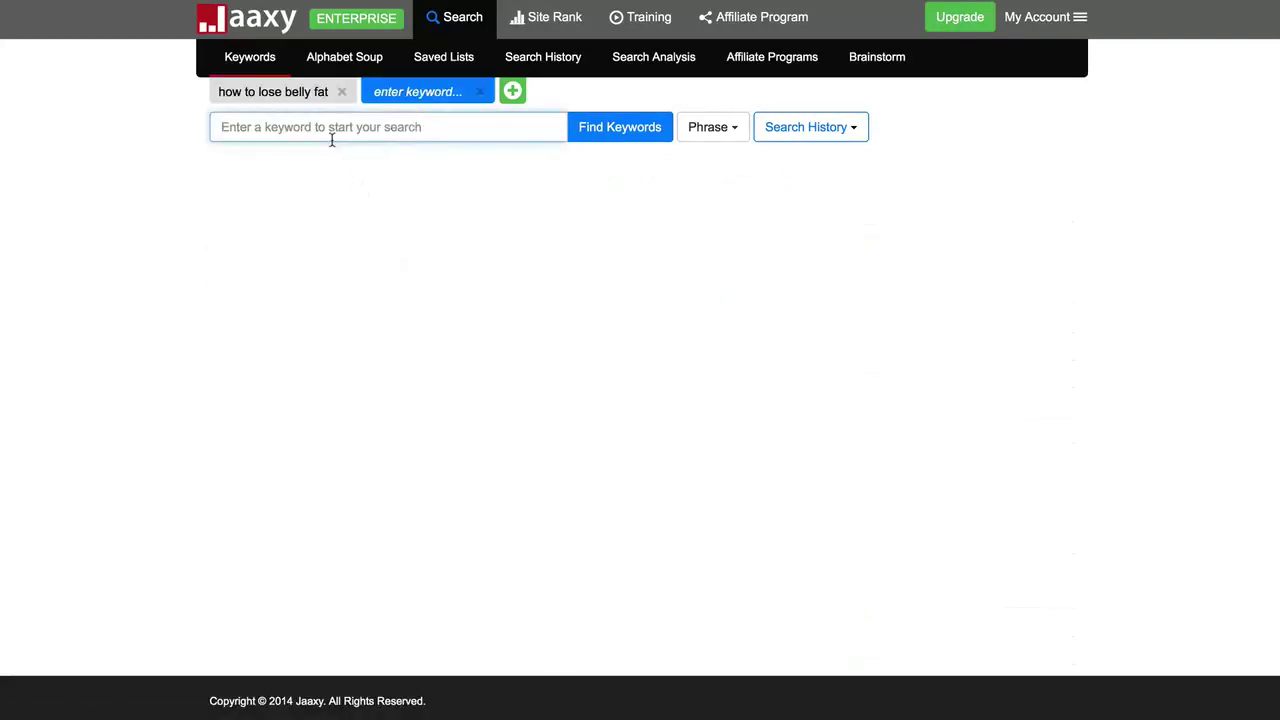
type("fast ways to ")
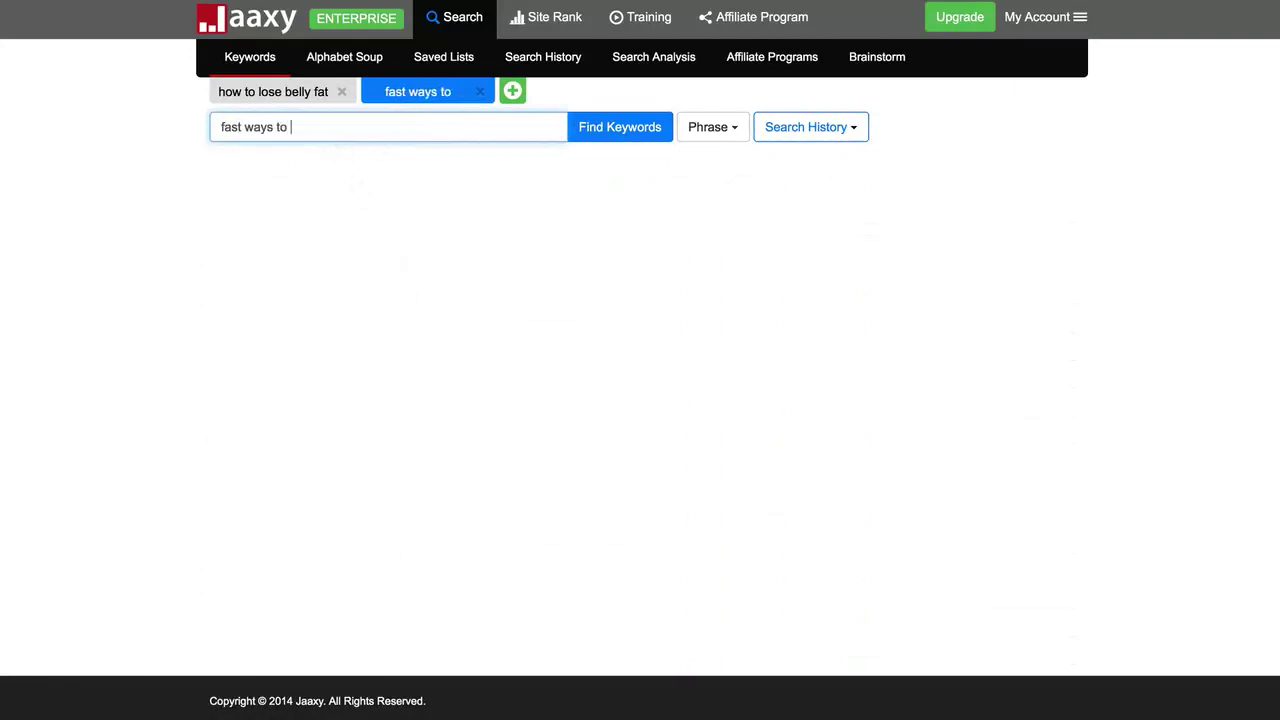
type("lose belly fat")
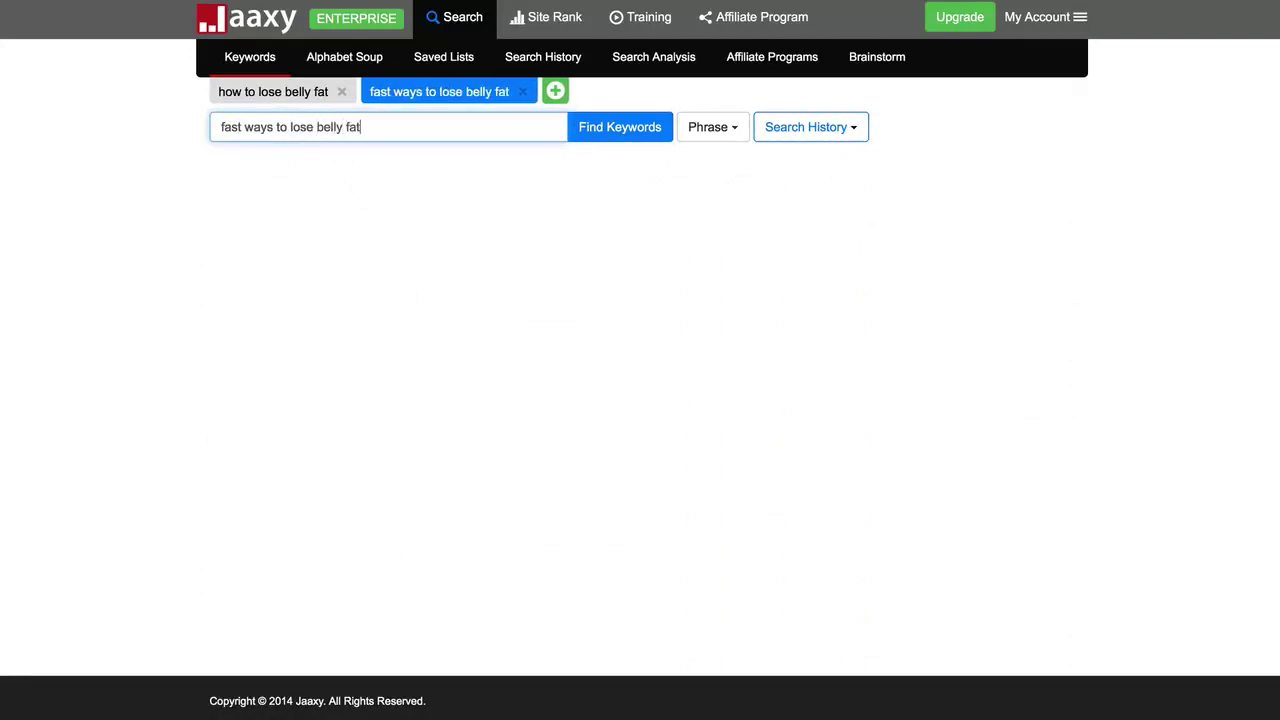
left_click(594, 130)
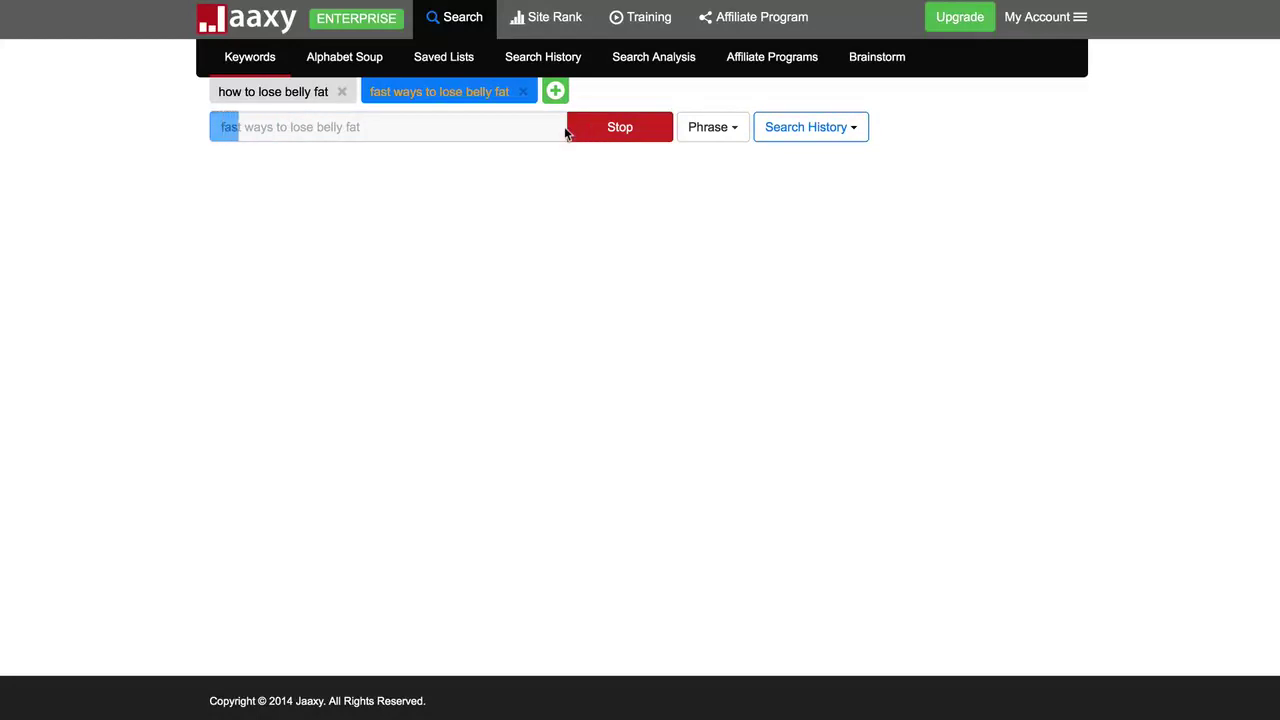
- Compare the QSR of "fast ways lose belly fat" in the first search with that of "fast ways to lose belly fat" in the second
left_click(304, 94)
left_click(222, 354)
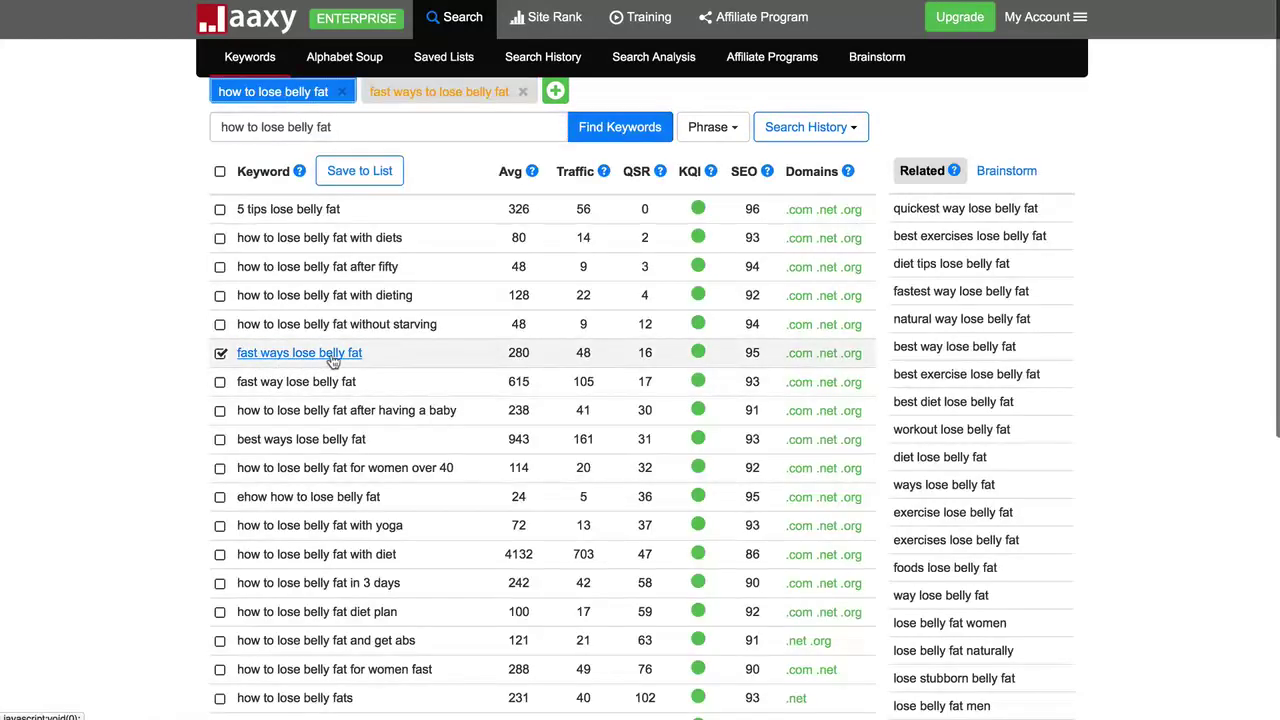
left_click_drag(362, 353, 240, 362)
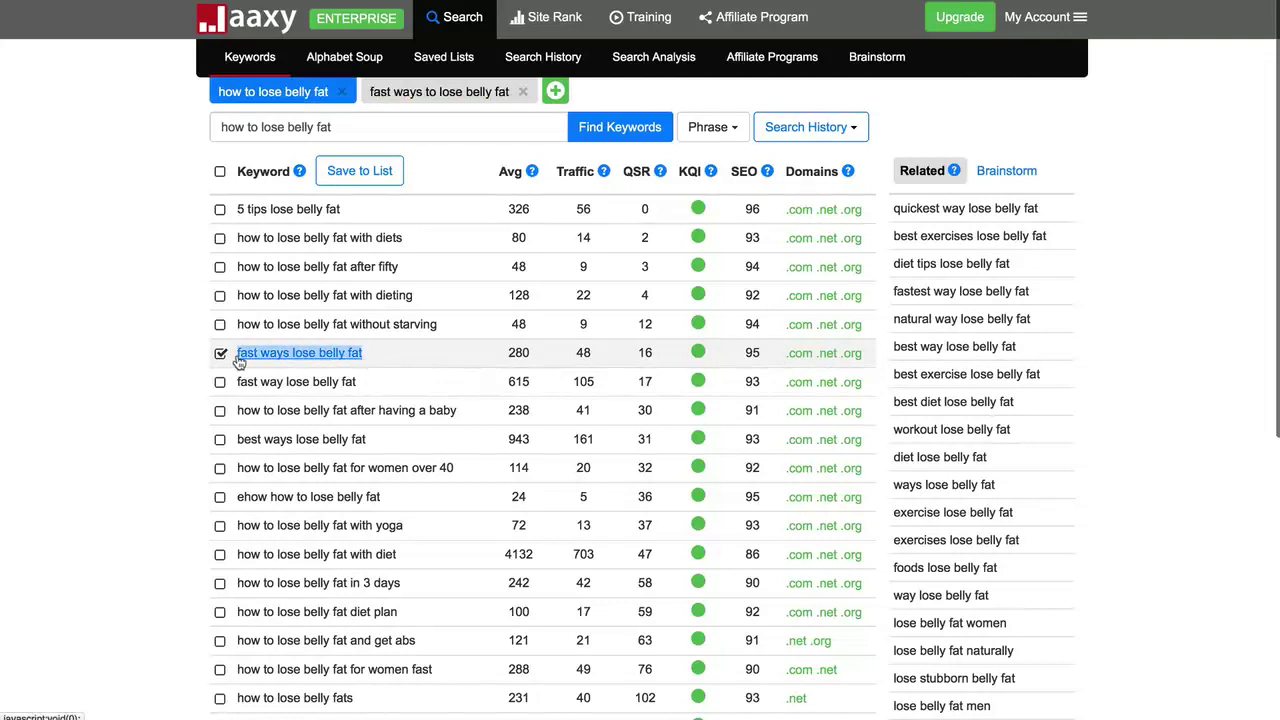
left_click(645, 352)
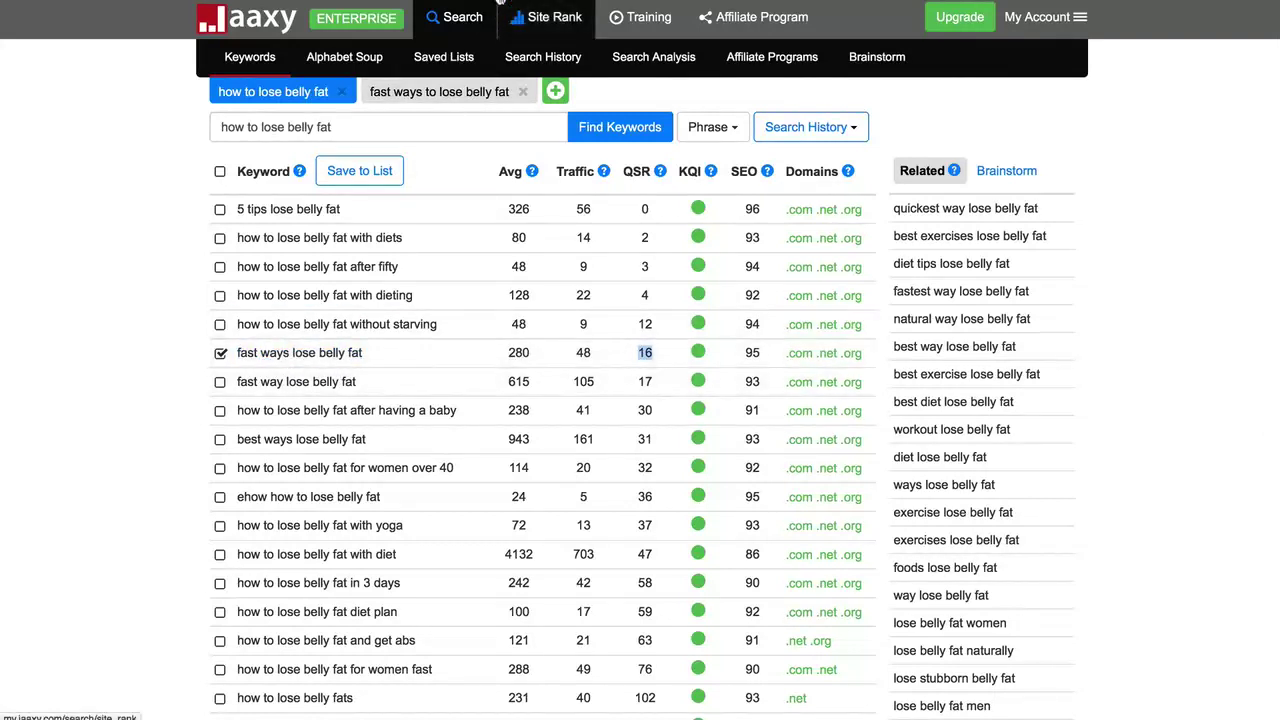
left_click(479, 100)
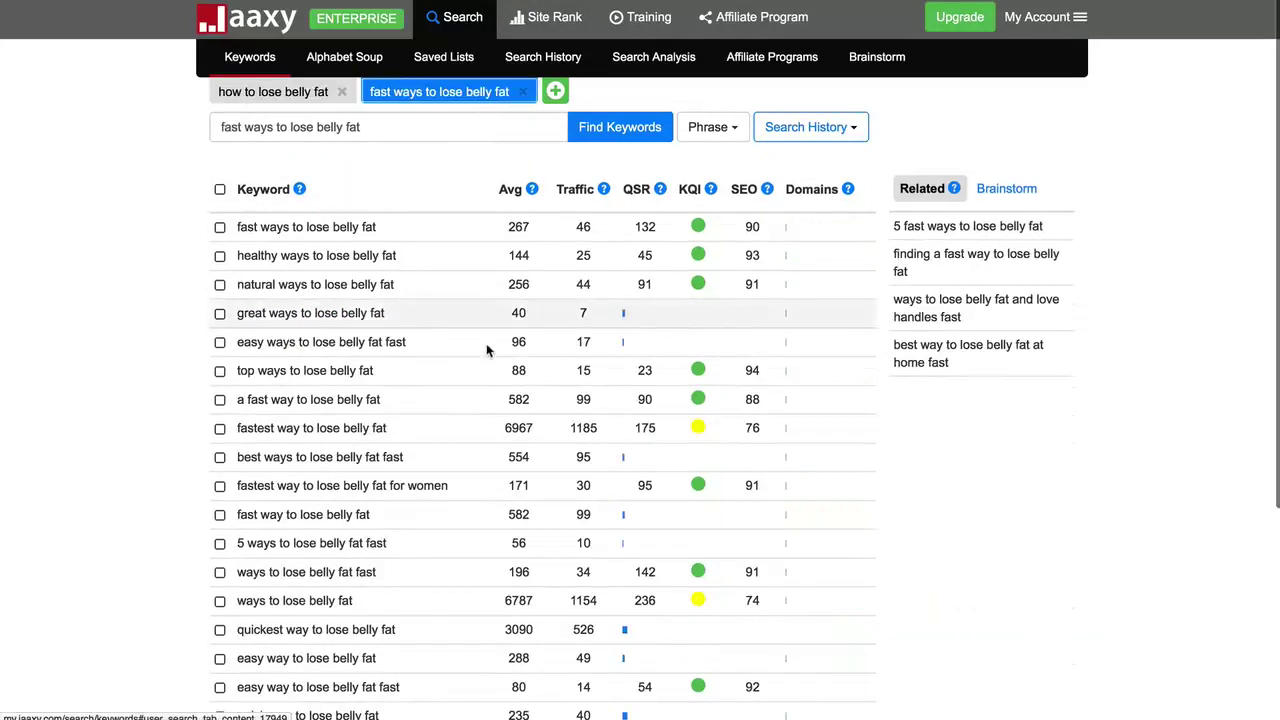
double_click(645, 227)
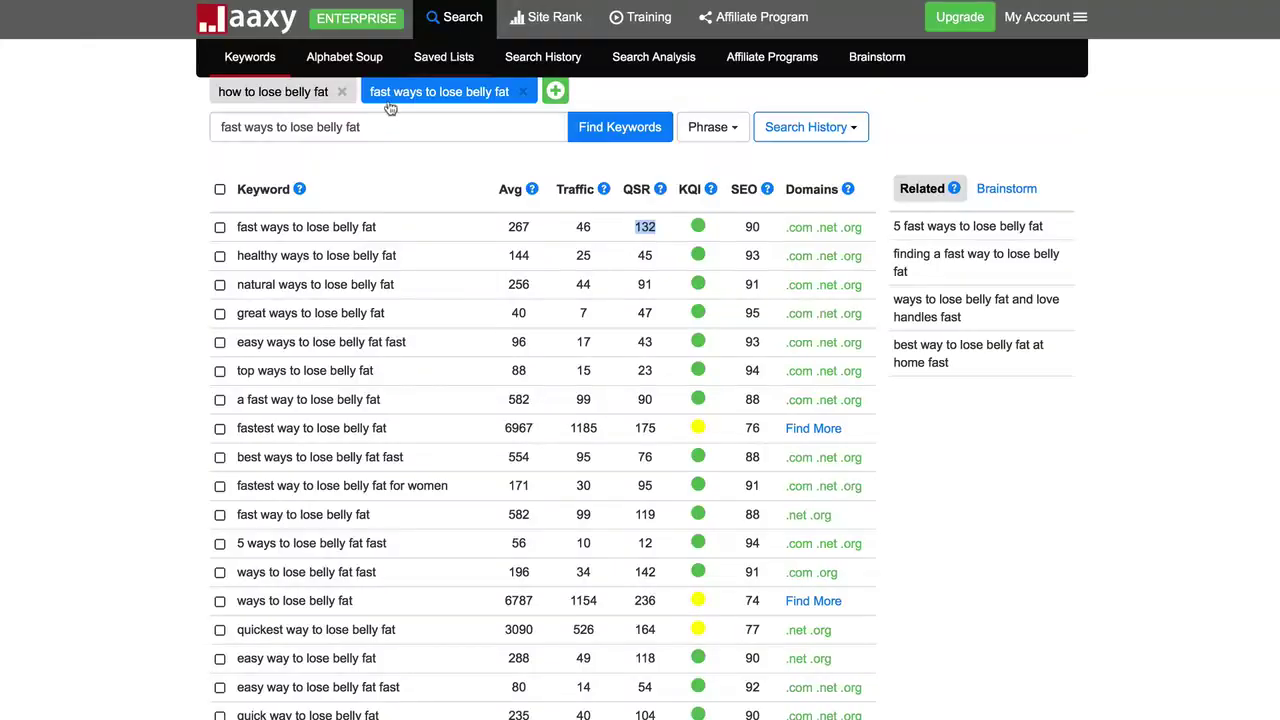
- In the first search, deselect "fast ways lose belly fat" and select the "how to lose belly fat" variants without starving, with dieting, after fifty and with diets
left_click(298, 97)
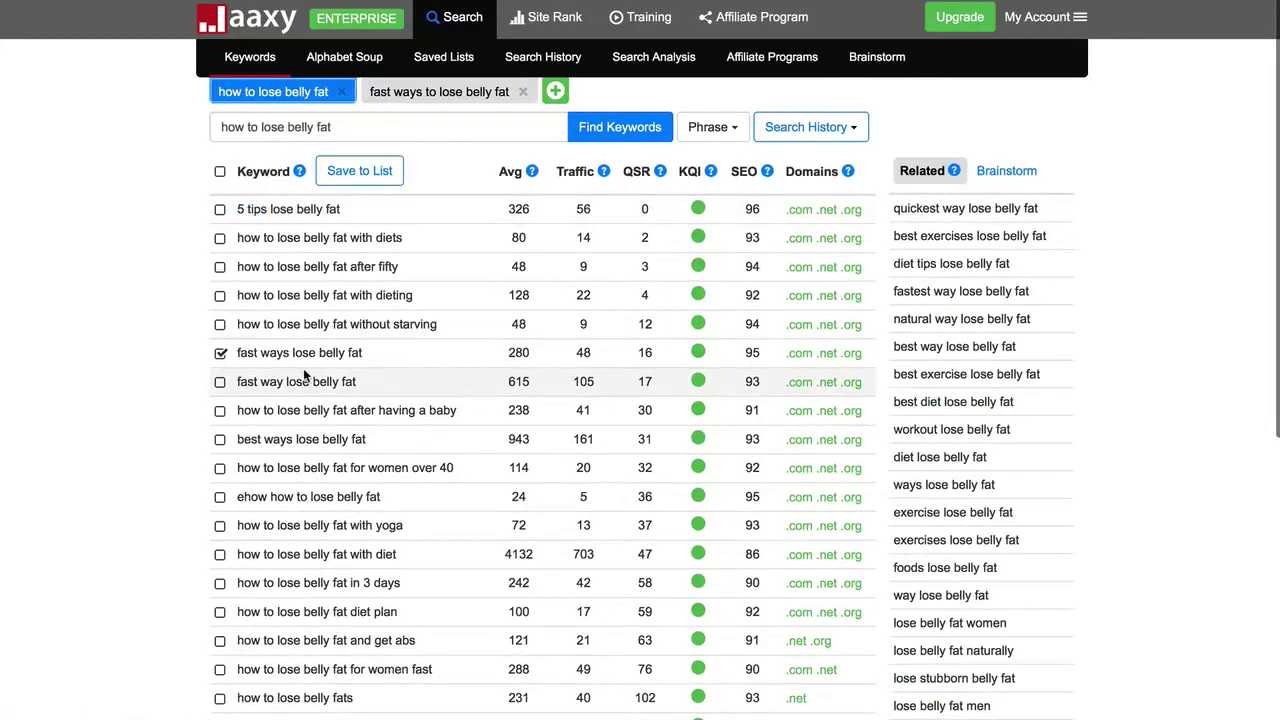
scroll(305, 372, "down", 1)
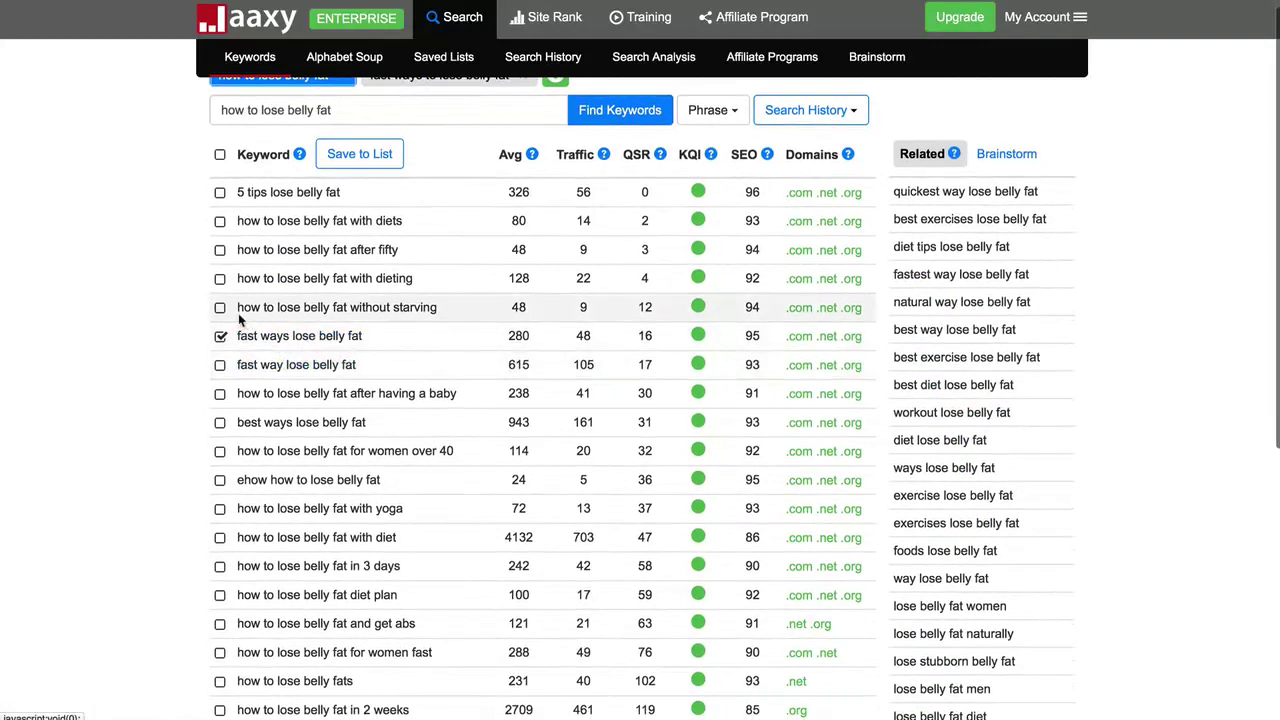
left_click(220, 336)
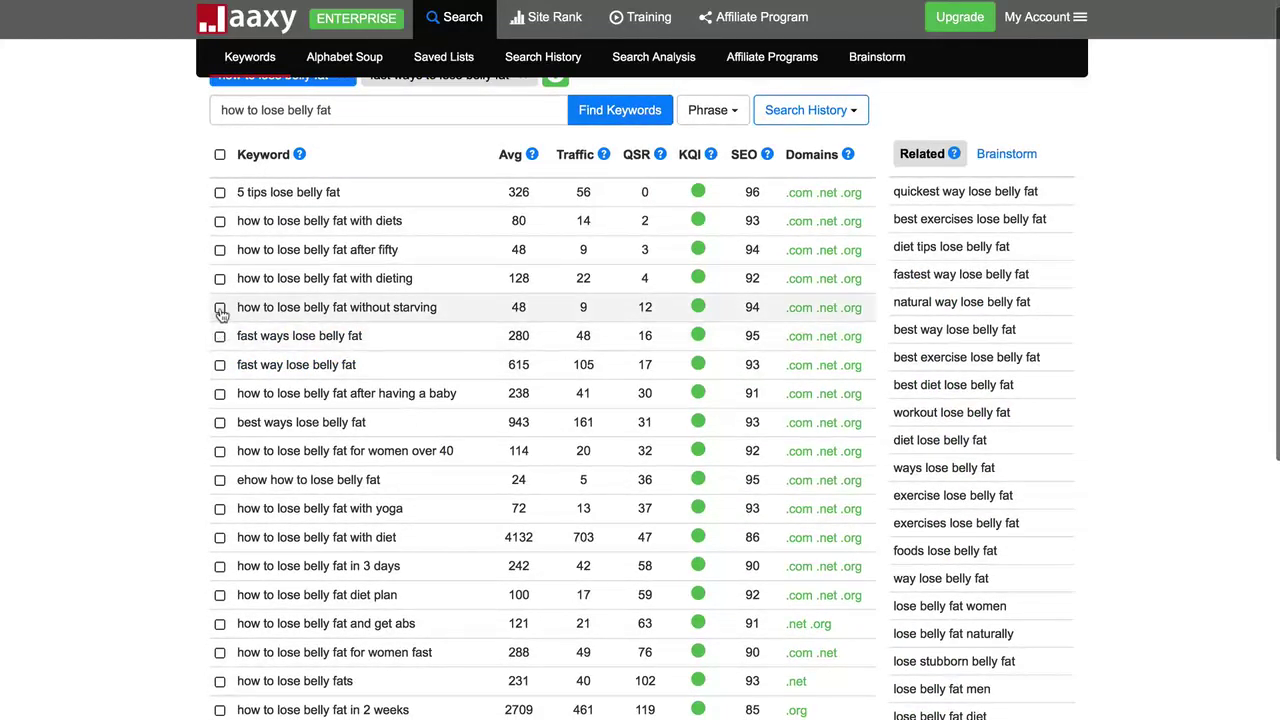
left_click(220, 308)
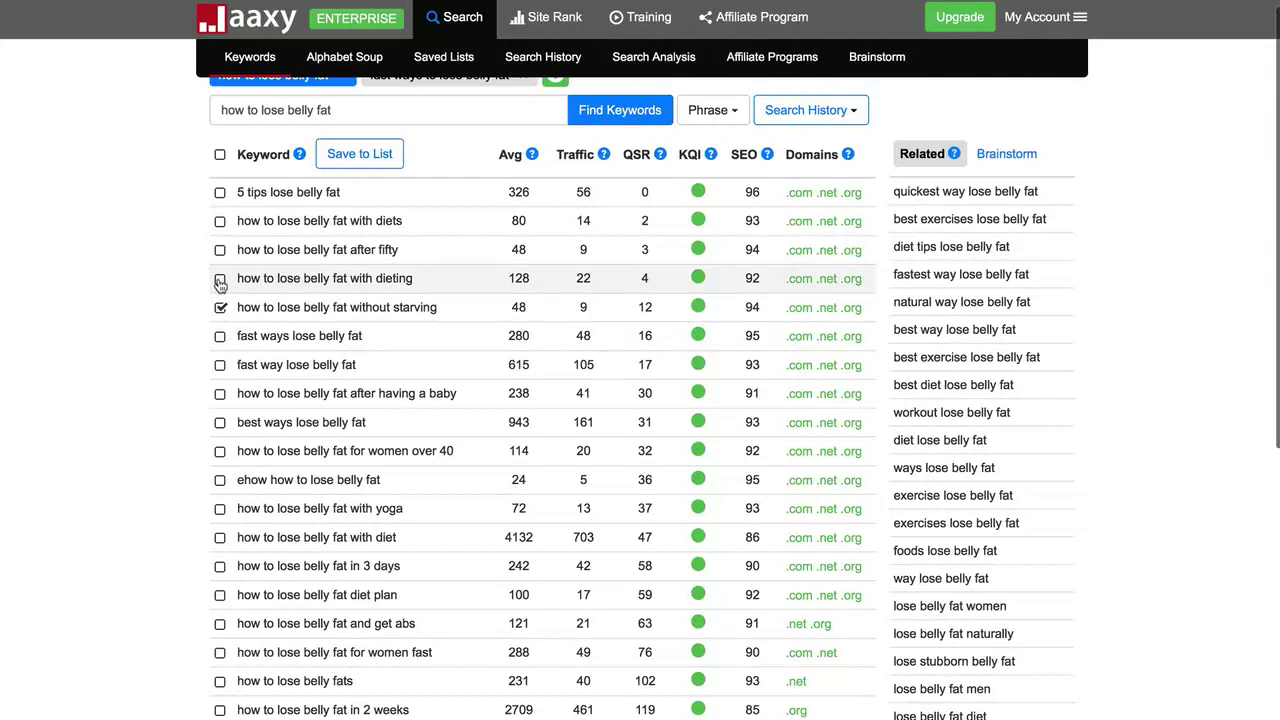
left_click(220, 279)
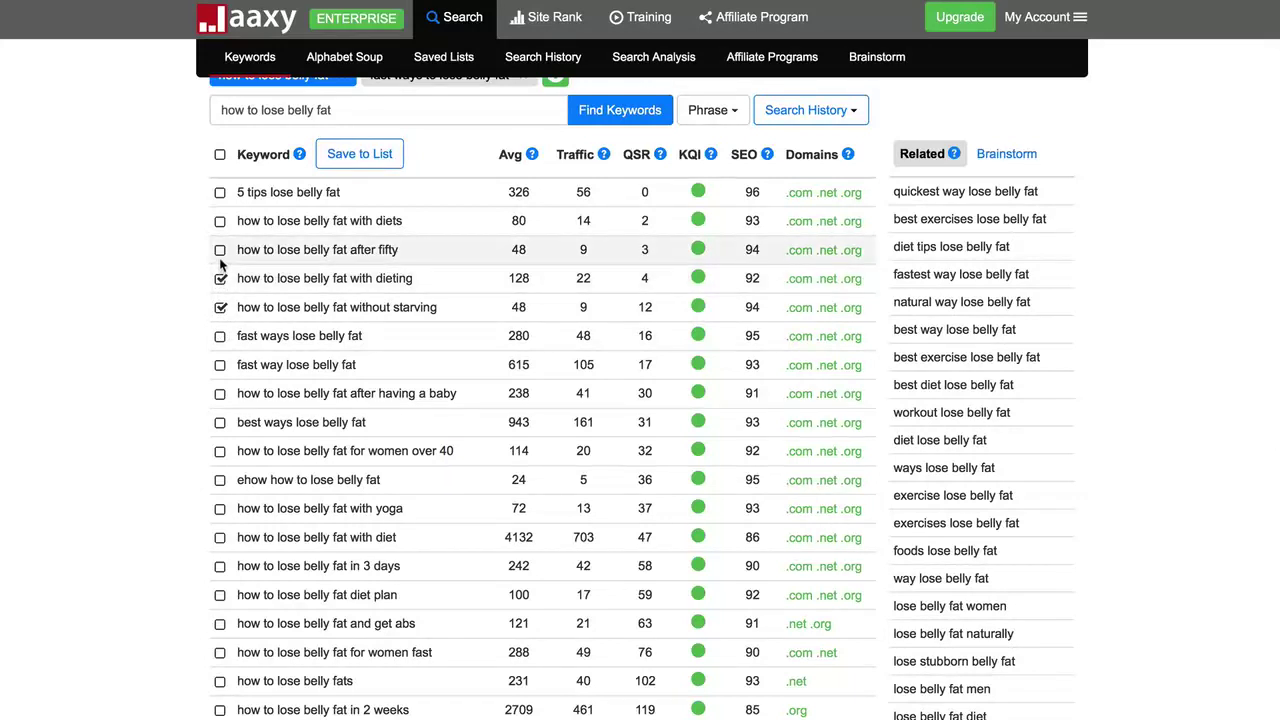
left_click(220, 251)
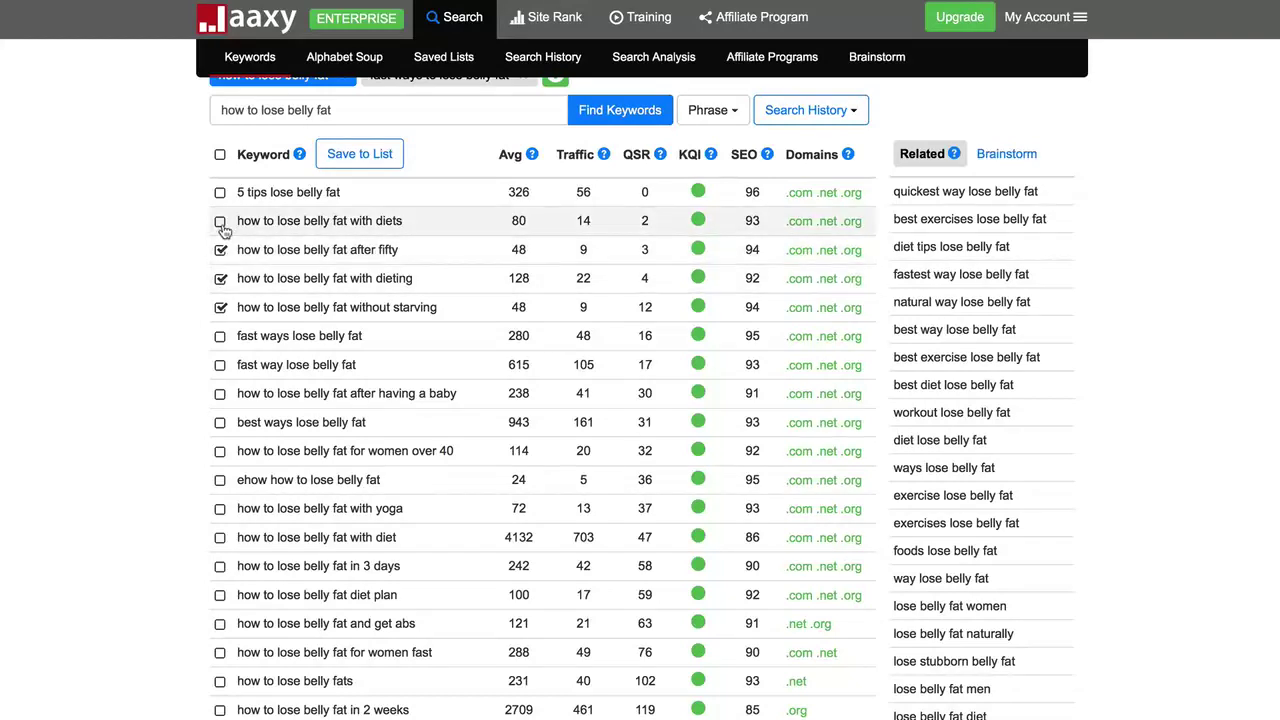
left_click(221, 224)
- Also select "how to lose belly fat after having a baby" and "how to lose belly fat for women over 40"
scroll(235, 350, "down", 2)
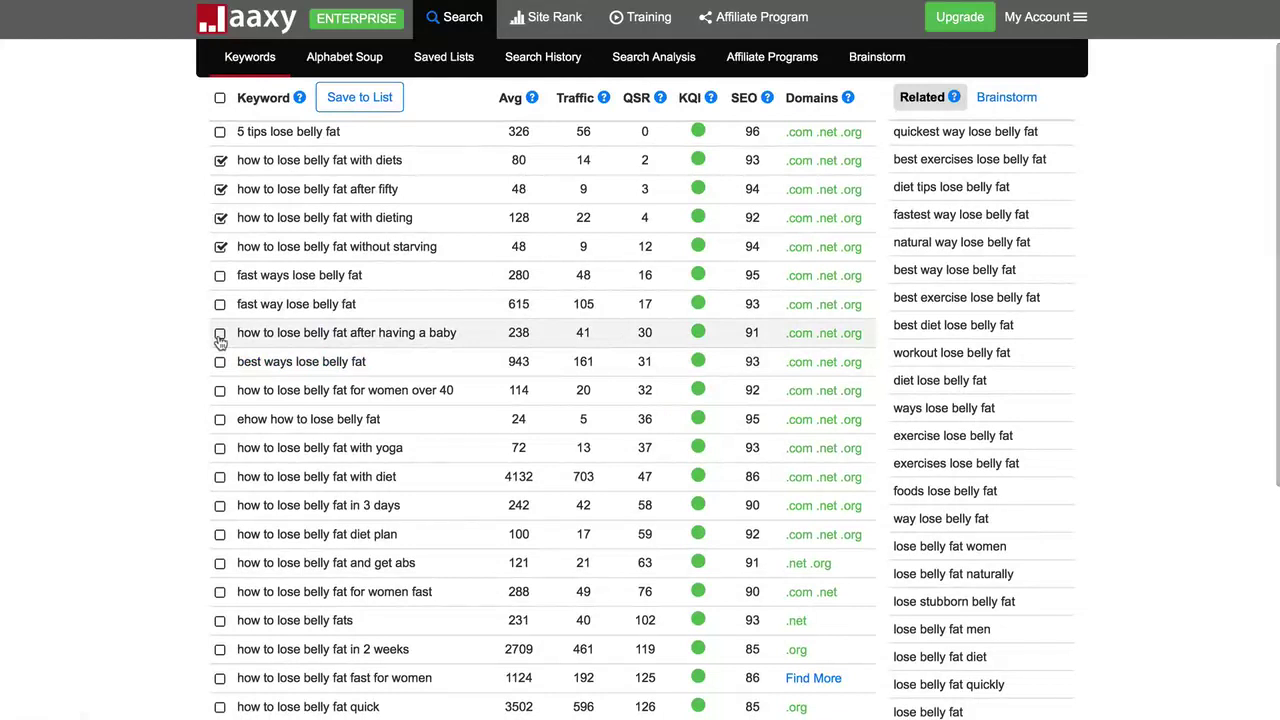
left_click(220, 335)
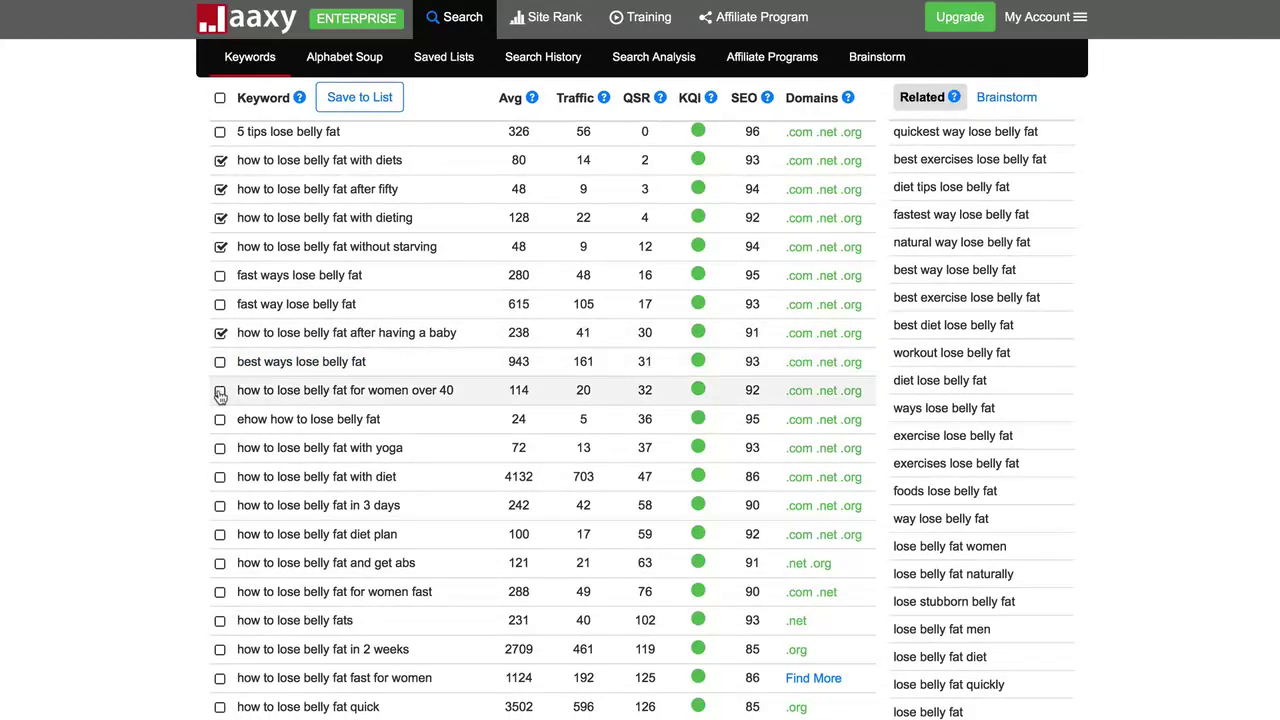
left_click(220, 390)
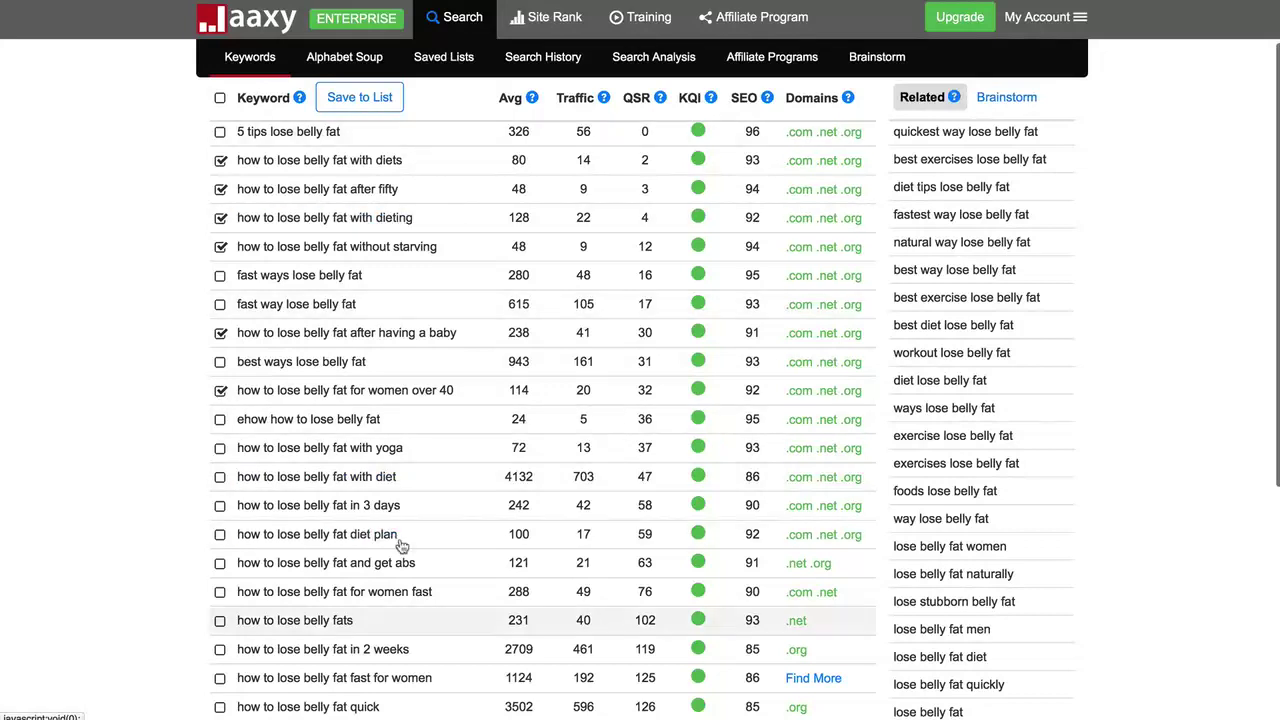
scroll(375, 608, "down", 3)
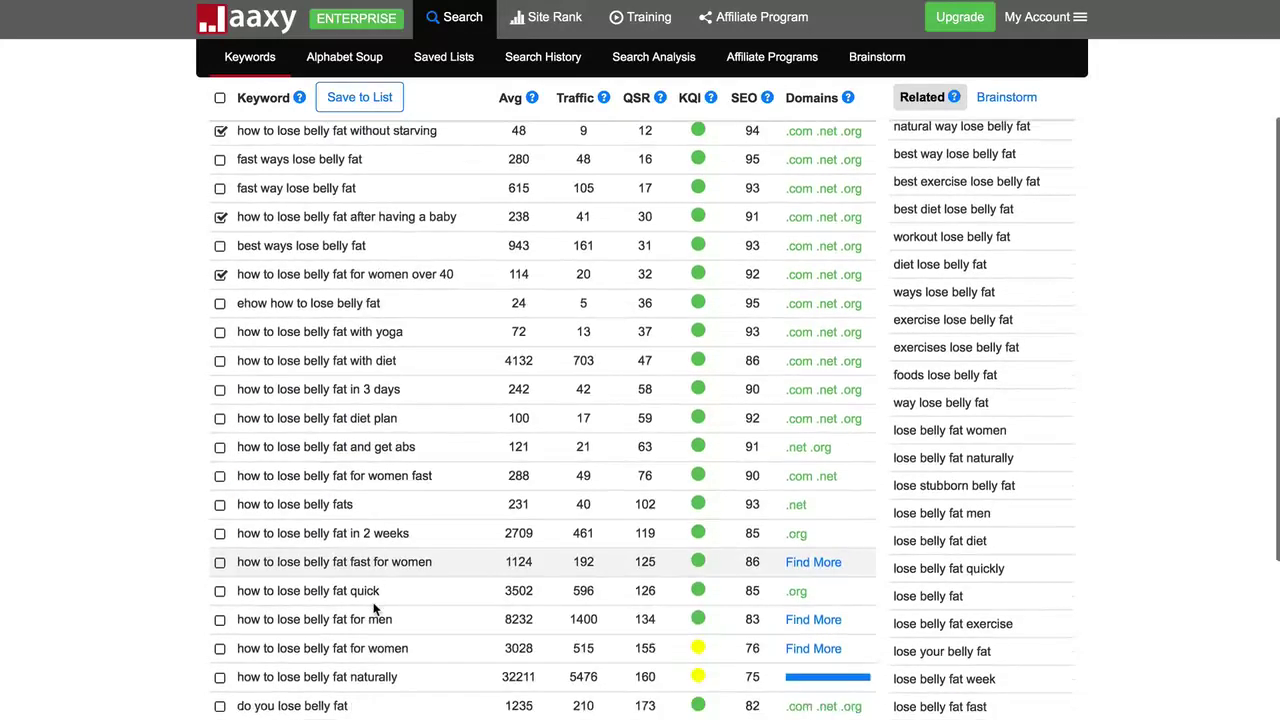
scroll(469, 446, "up", 5)
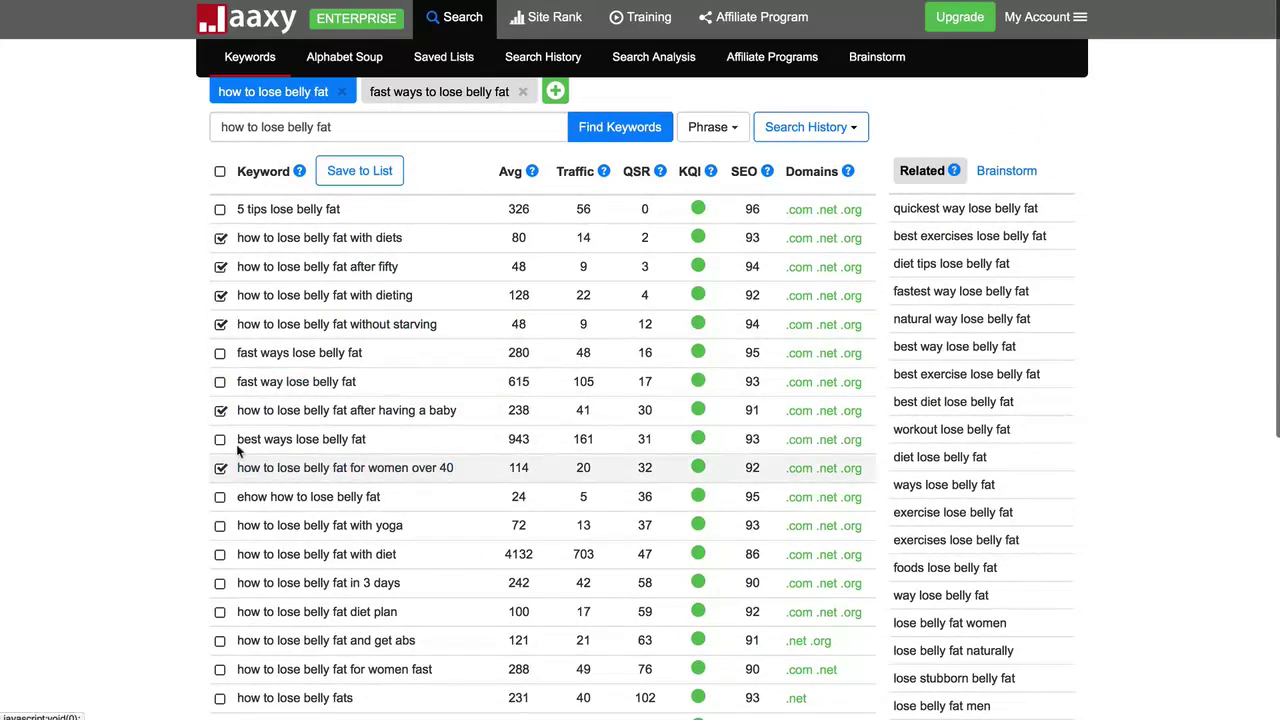
- Save the selected keywords to a new list named "how to lose belly fat"
left_click(362, 171)
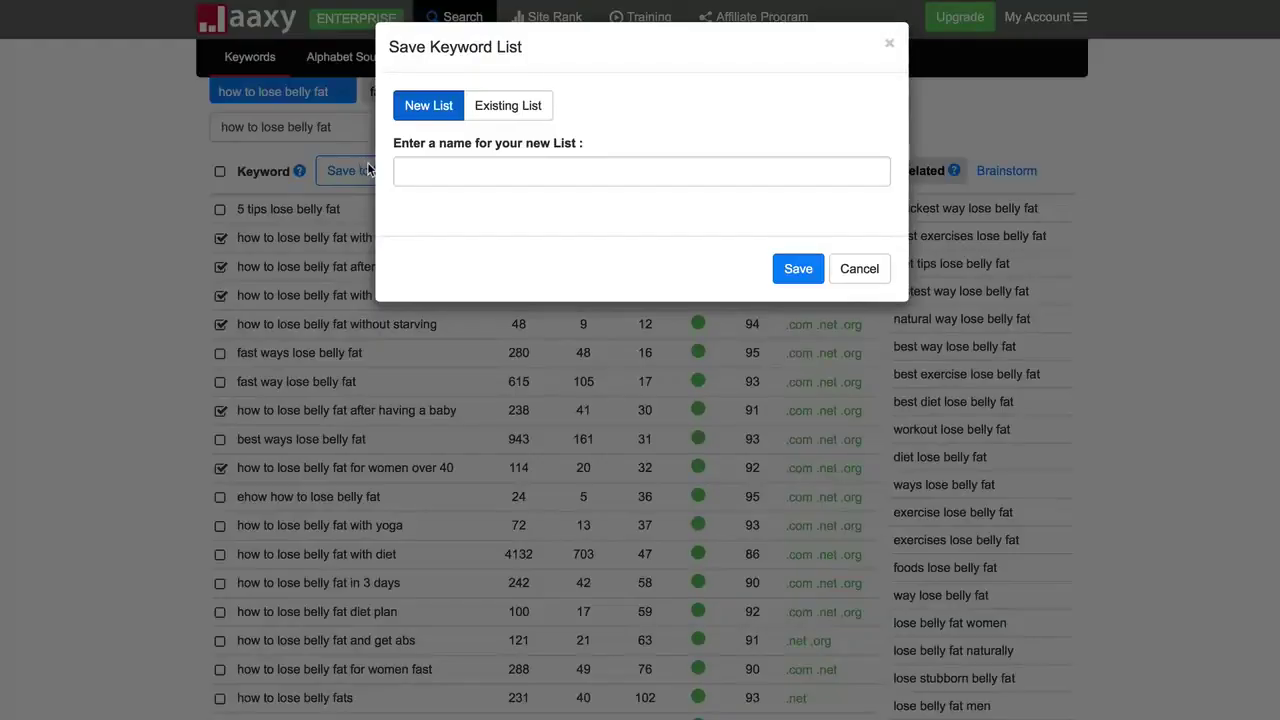
left_click(859, 268)
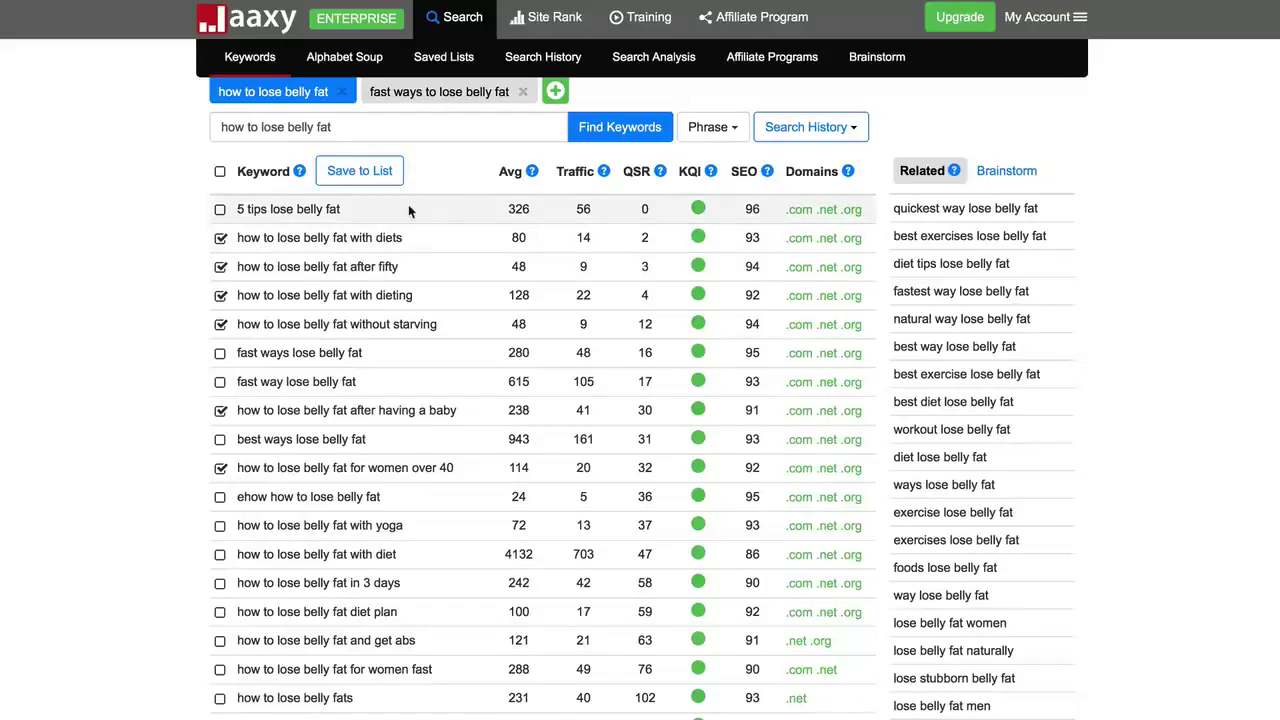
left_click(361, 171)
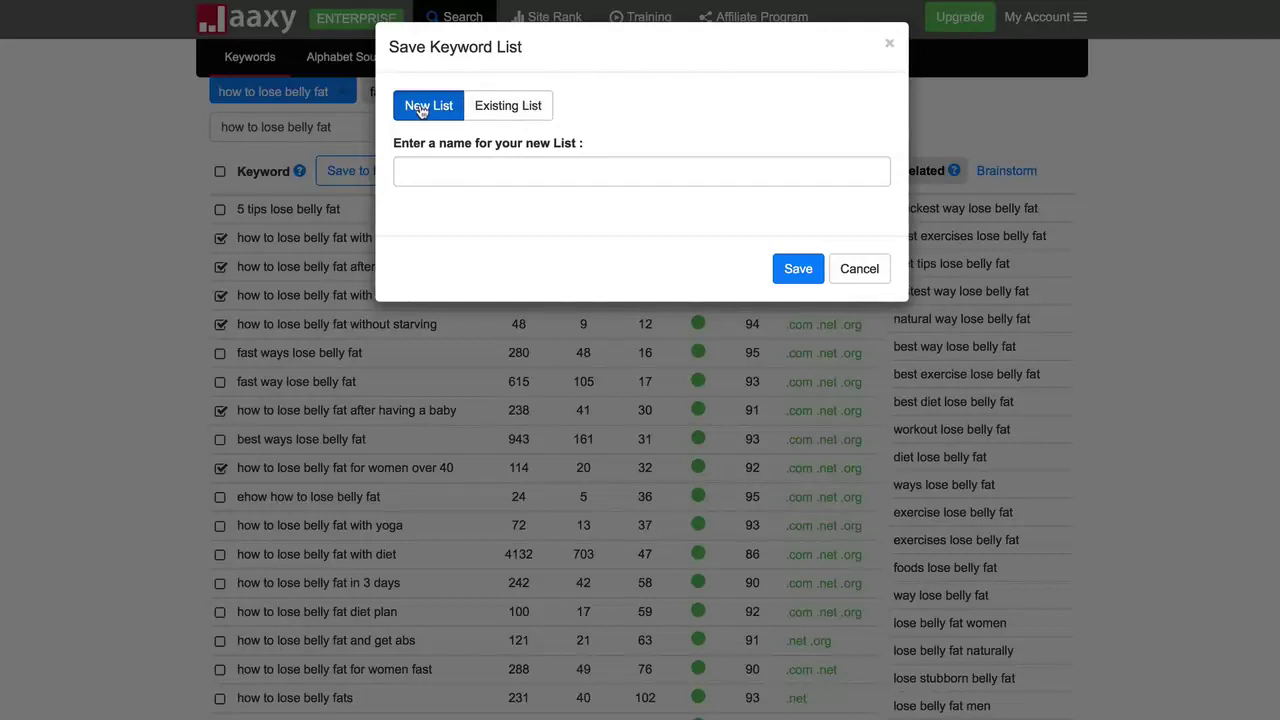
left_click(464, 172)
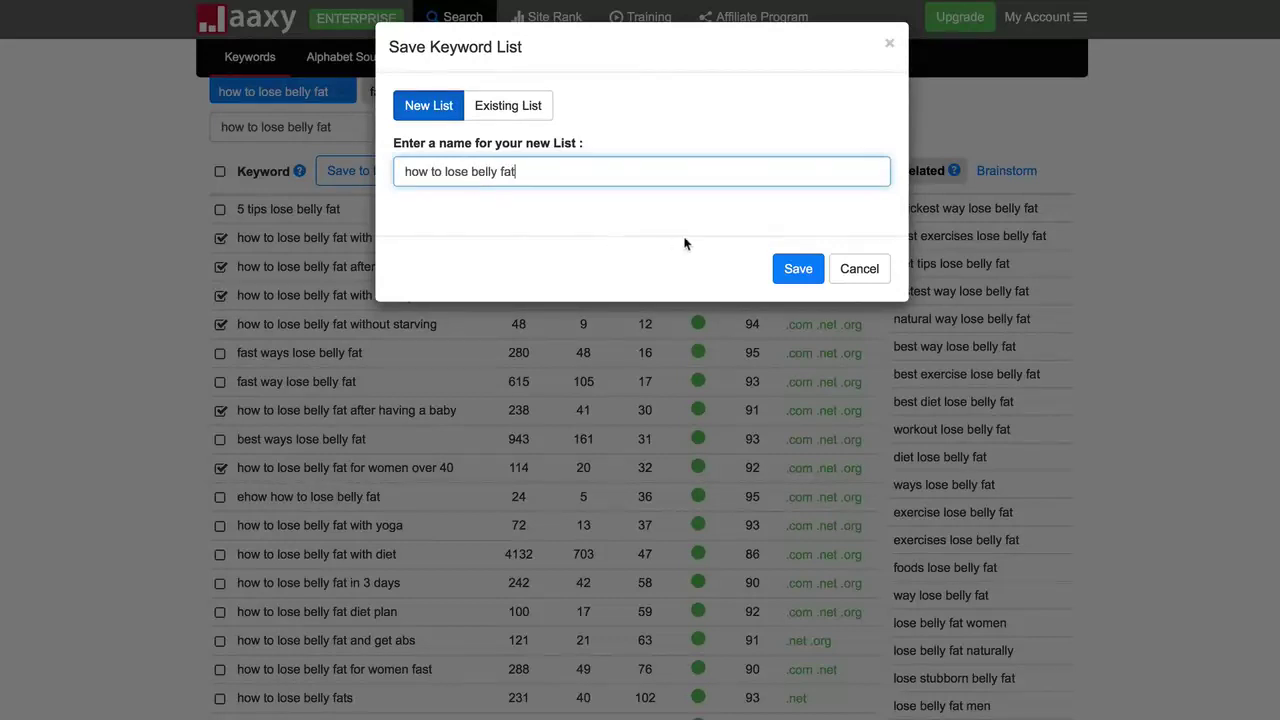
left_click(790, 270)
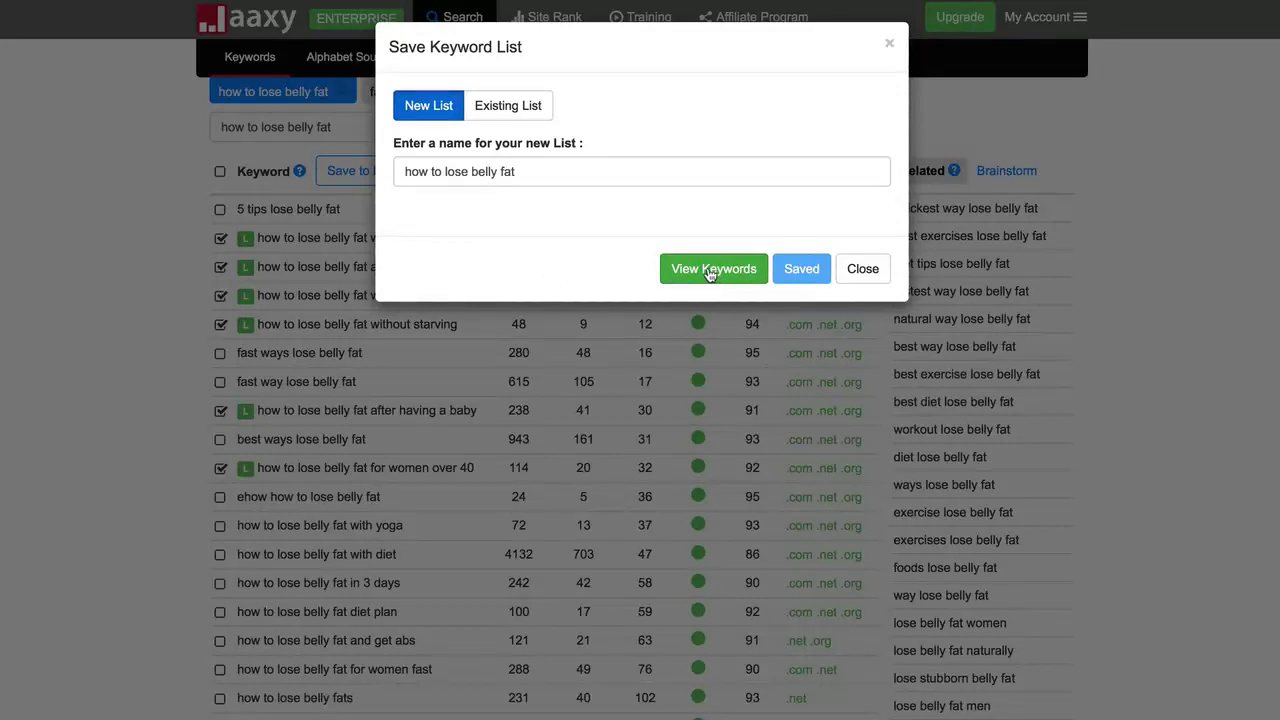
left_click(866, 270)
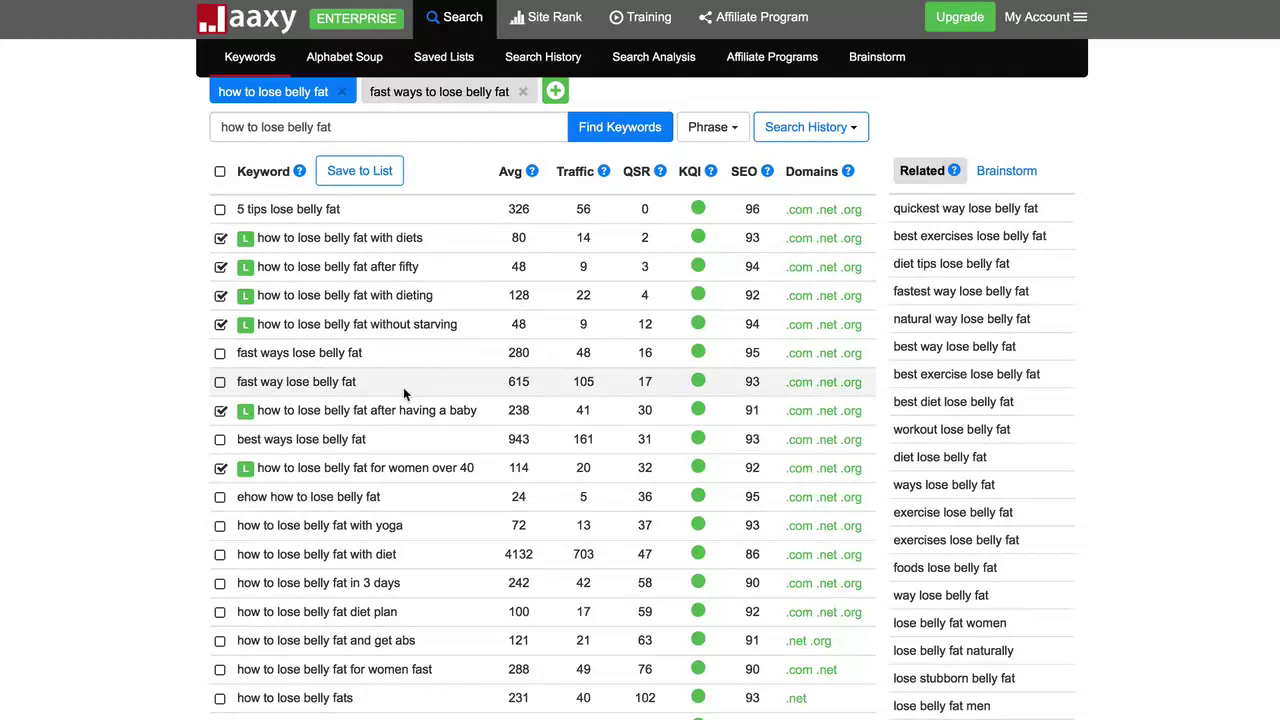
- Review the remaining keyword results and the related keyword suggestions for further ideas
scroll(396, 420, "down", 3)
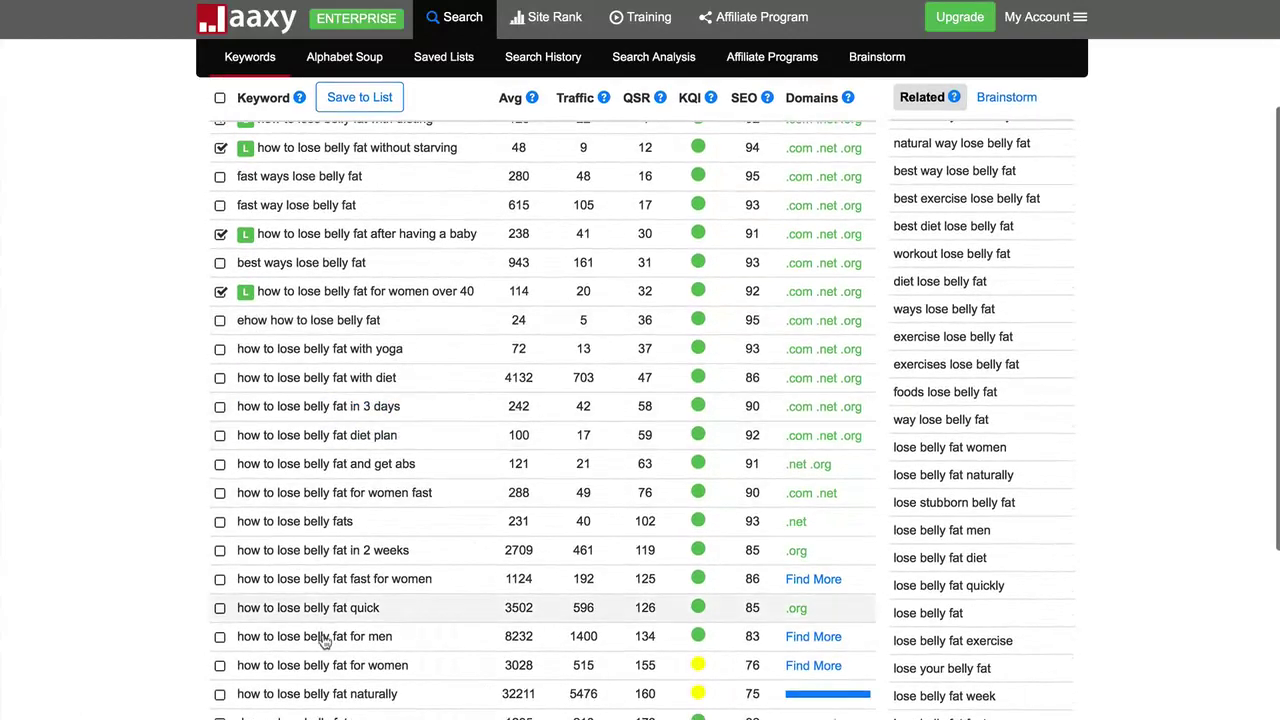
scroll(335, 303, "up", 3)
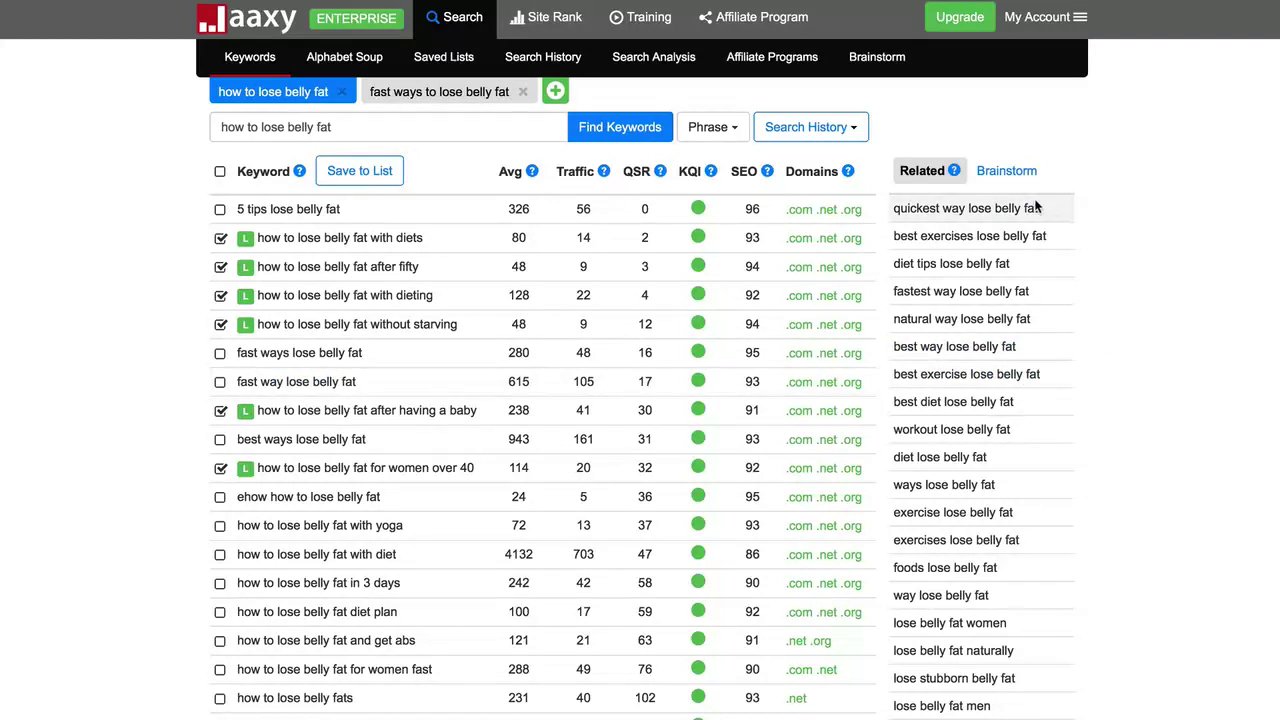
scroll(1036, 206, "down", 3)
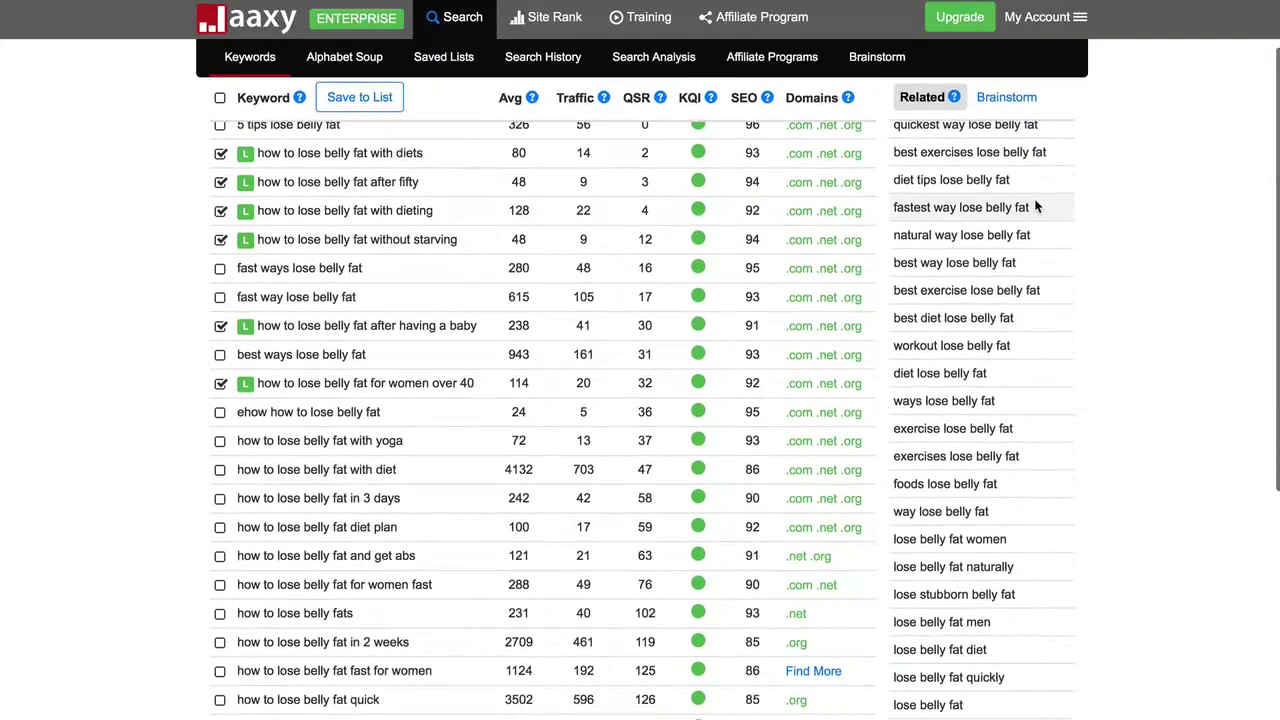
scroll(1036, 206, "down", 5)
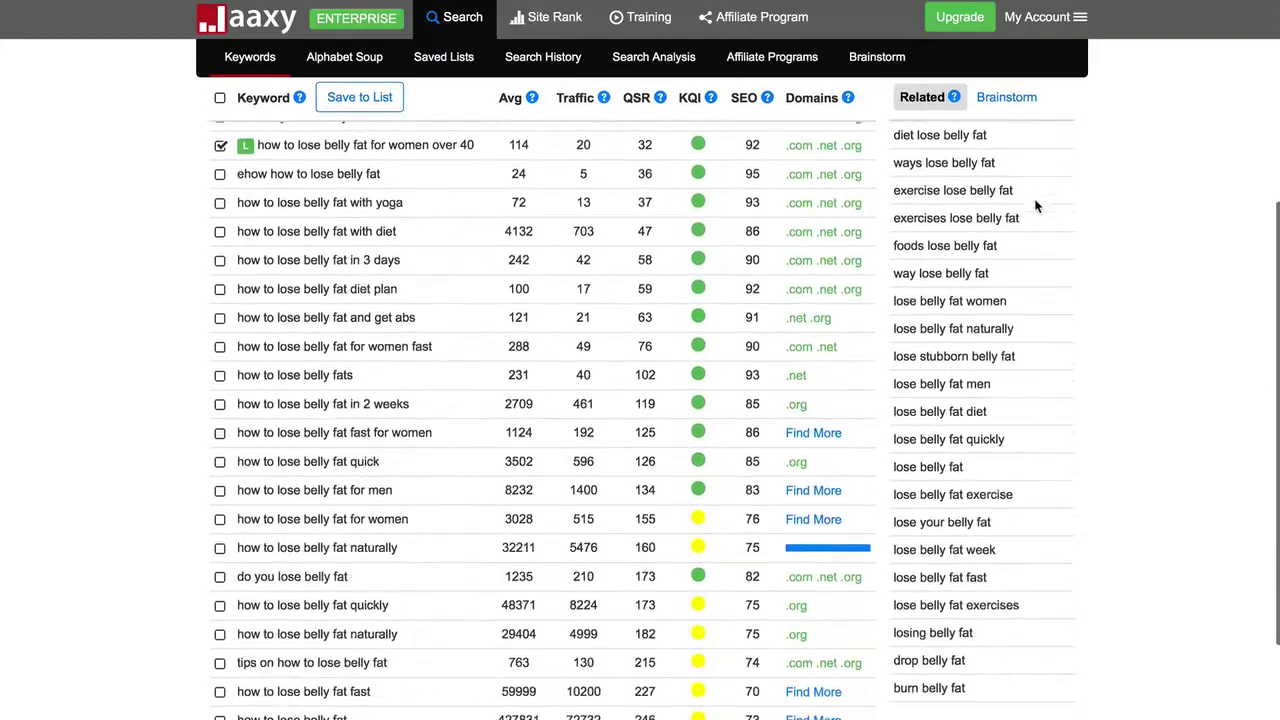
- Search the related keyword "foods lose belly fat" from the suggestions and review the metrics of its results
scroll(960, 230, "up", 7)
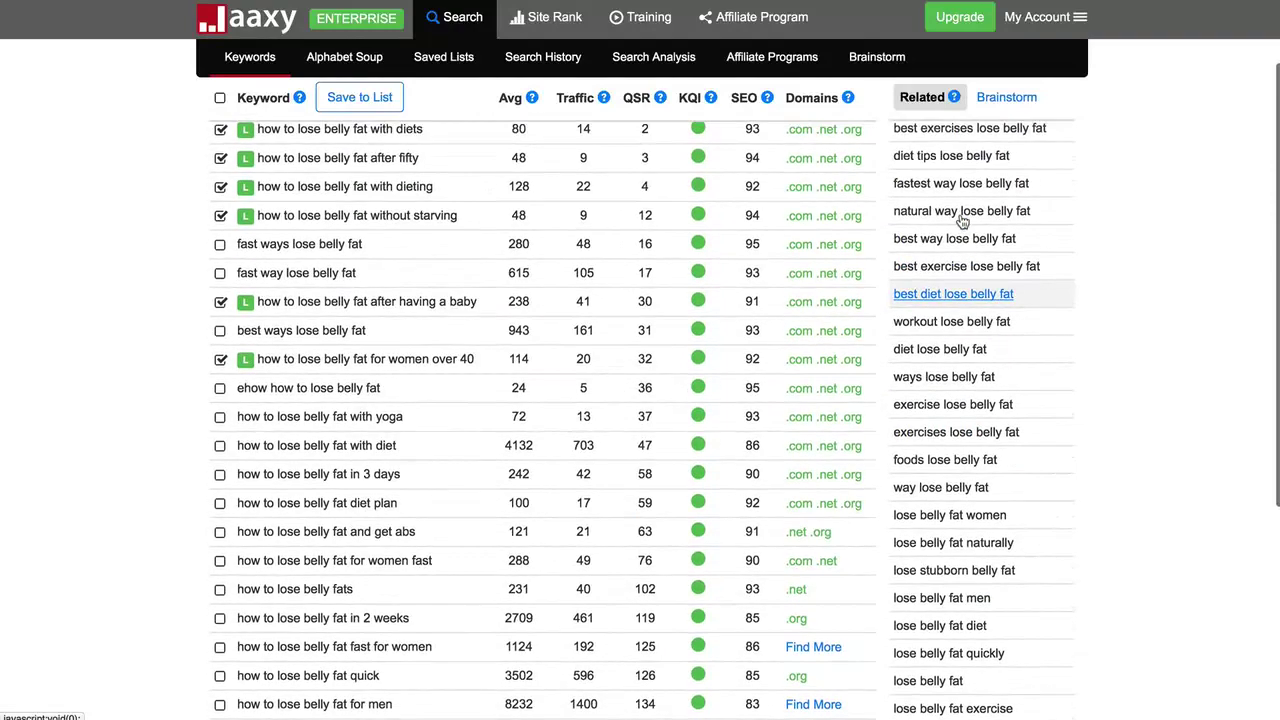
scroll(958, 222, "up", 2)
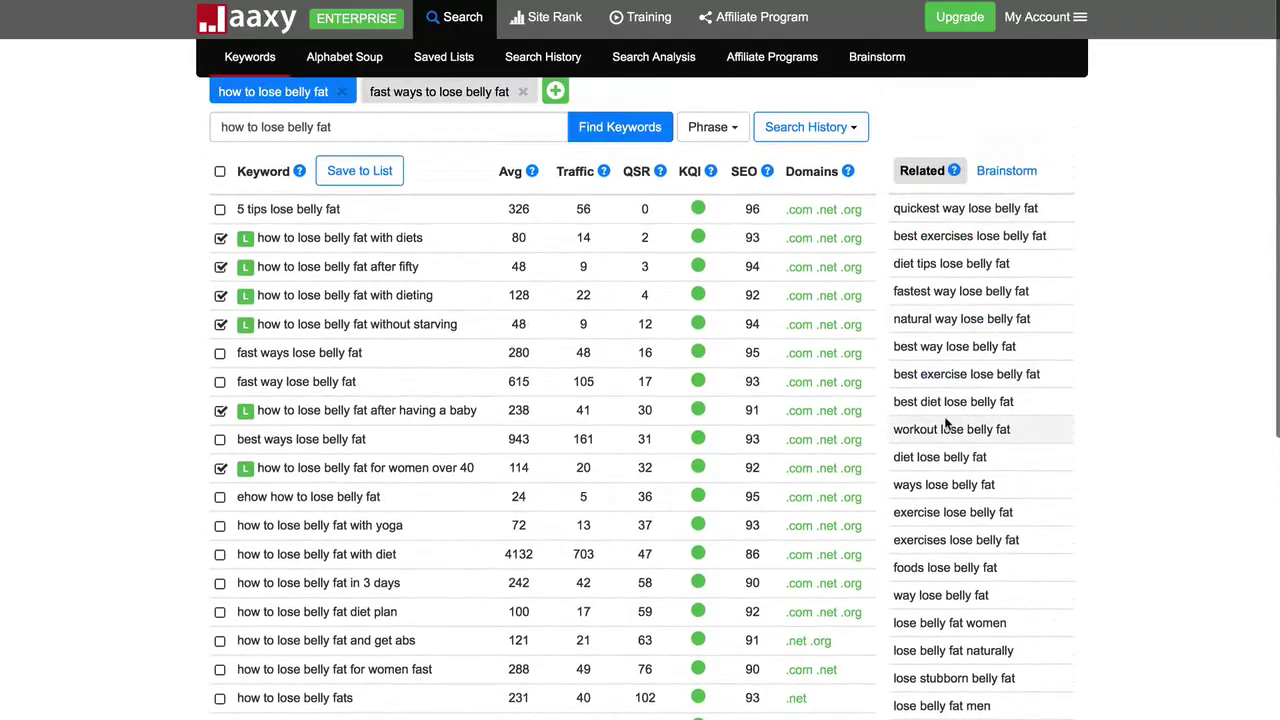
scroll(946, 424, "down", 3)
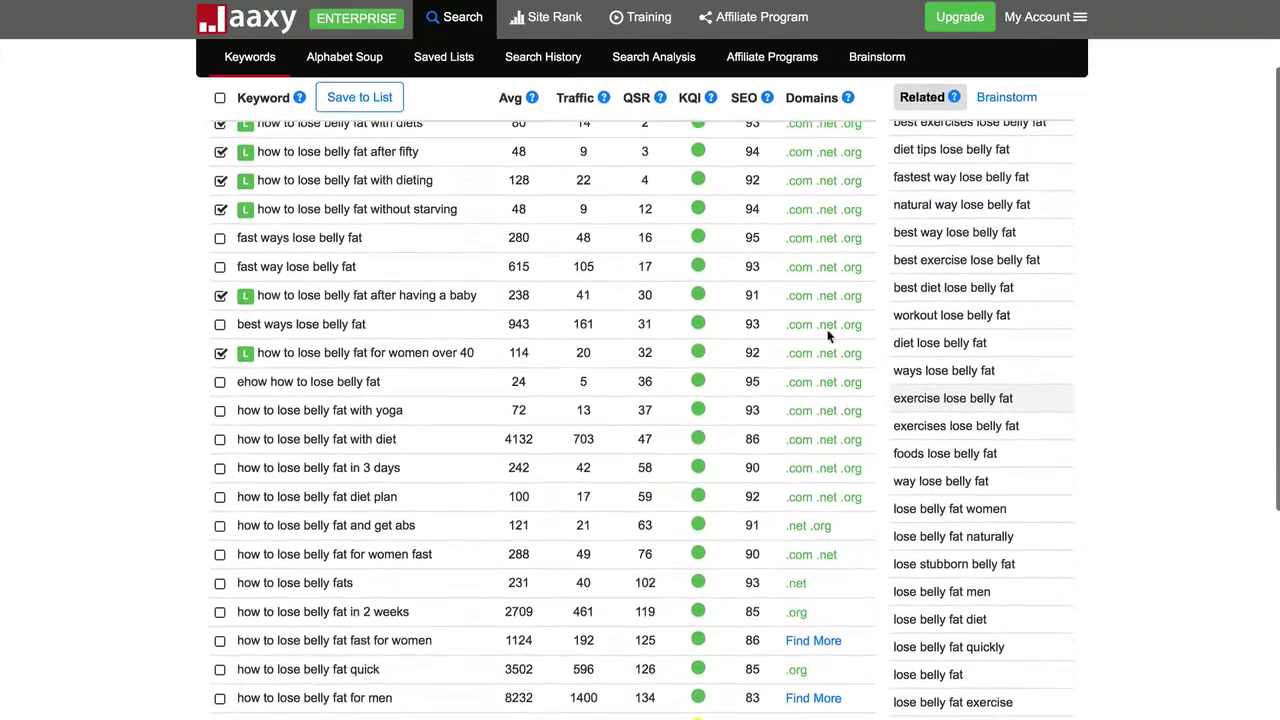
scroll(516, 310, "up", 3)
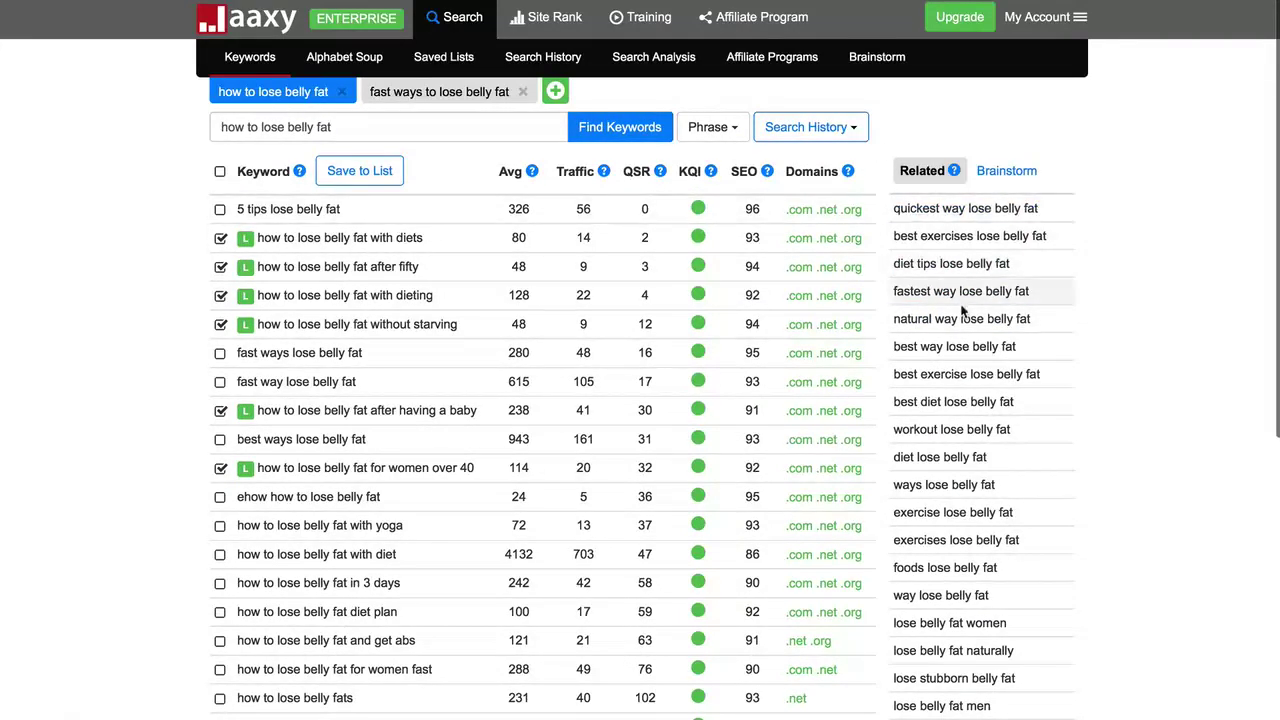
scroll(954, 343, "down", 8)
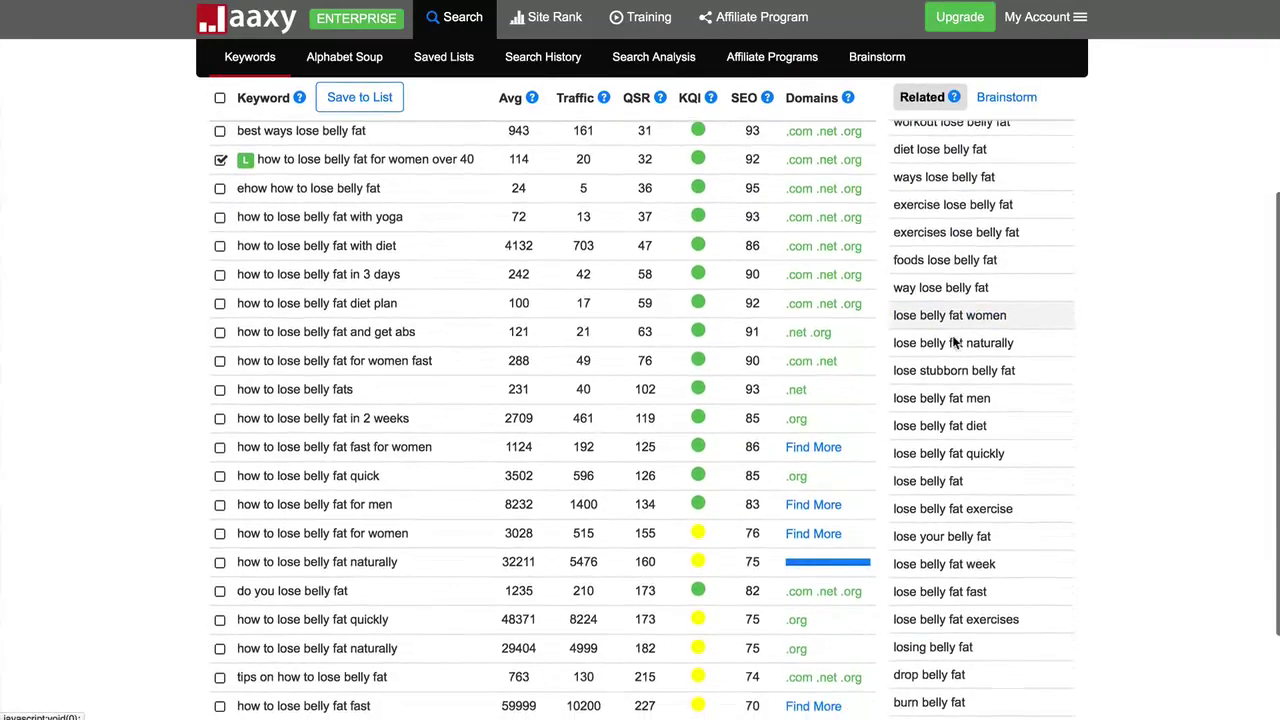
left_click(968, 249)
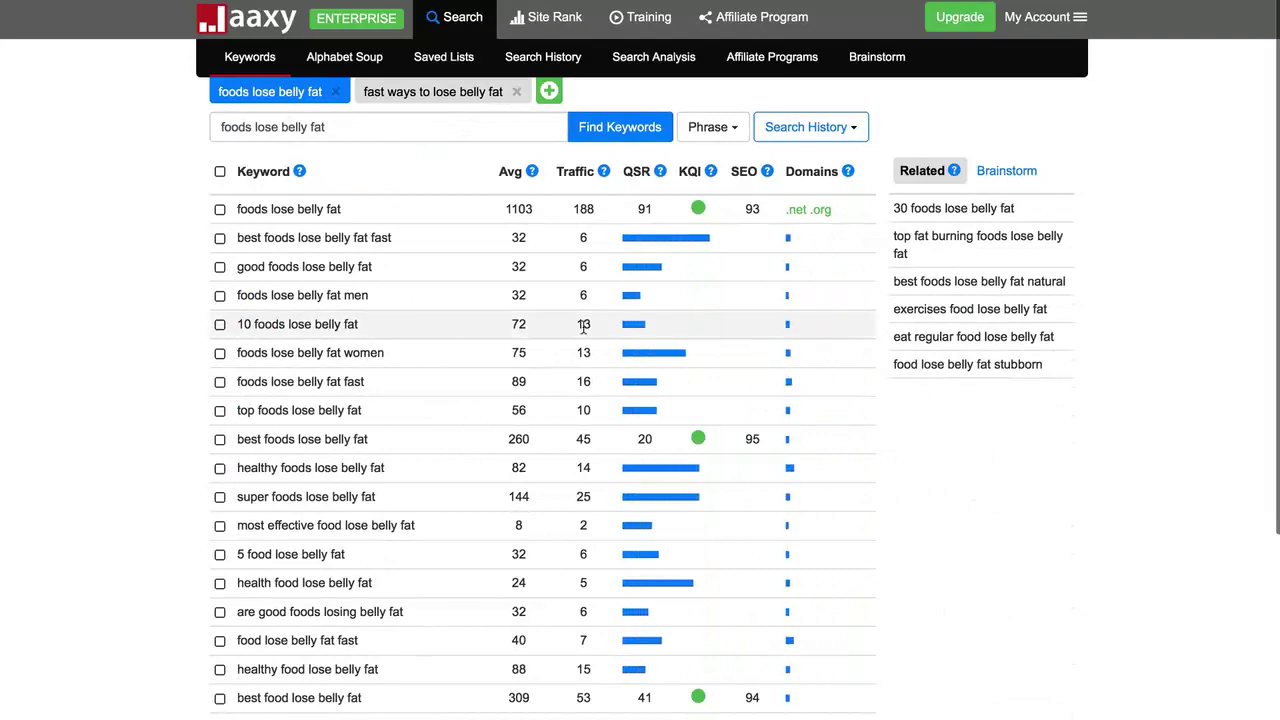
scroll(590, 330, "down", 1)
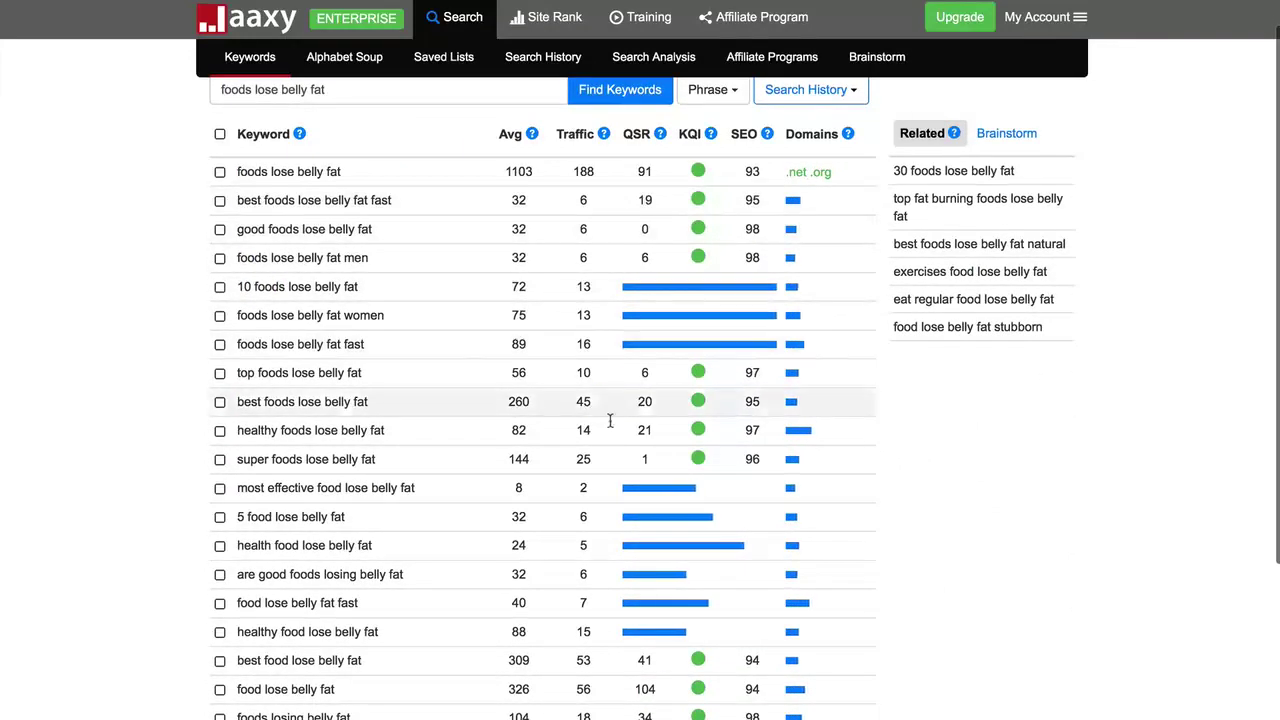
scroll(650, 605, "down", 1)
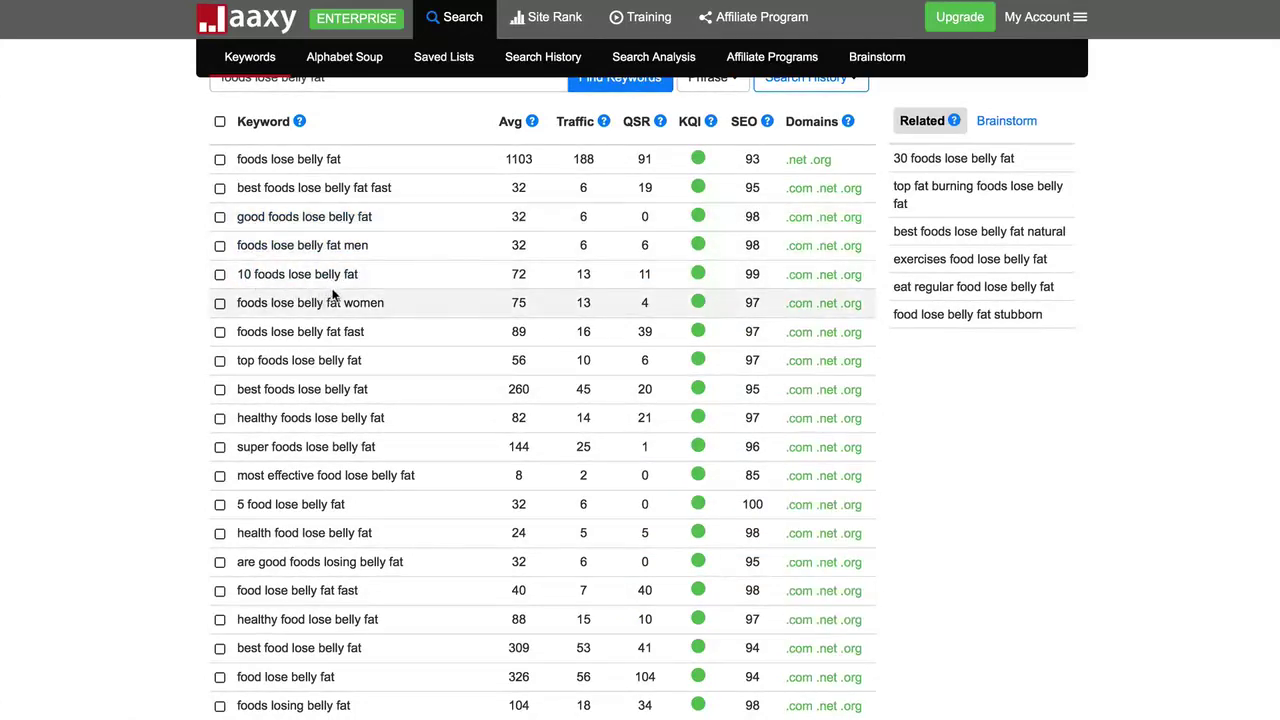
scroll(265, 330, "down", 2)
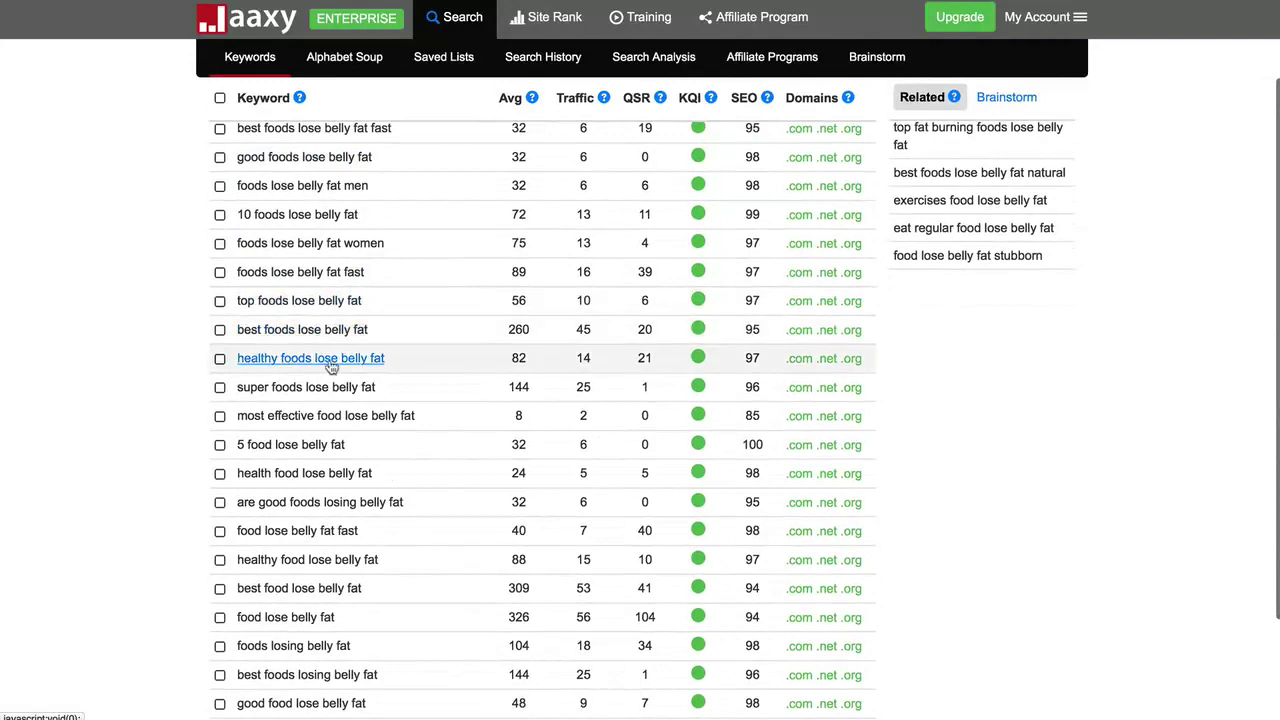
scroll(318, 385, "up", 1)
scroll(318, 383, "up", 1)
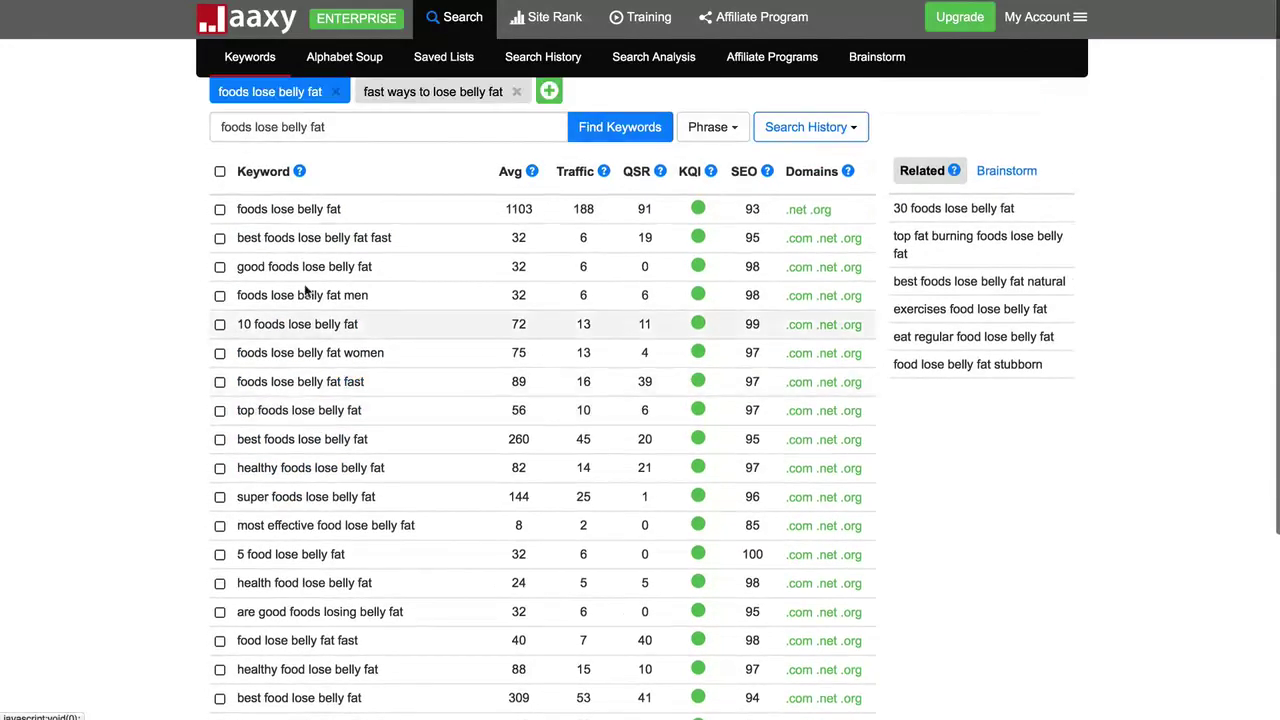
left_click(282, 130)
type("t")
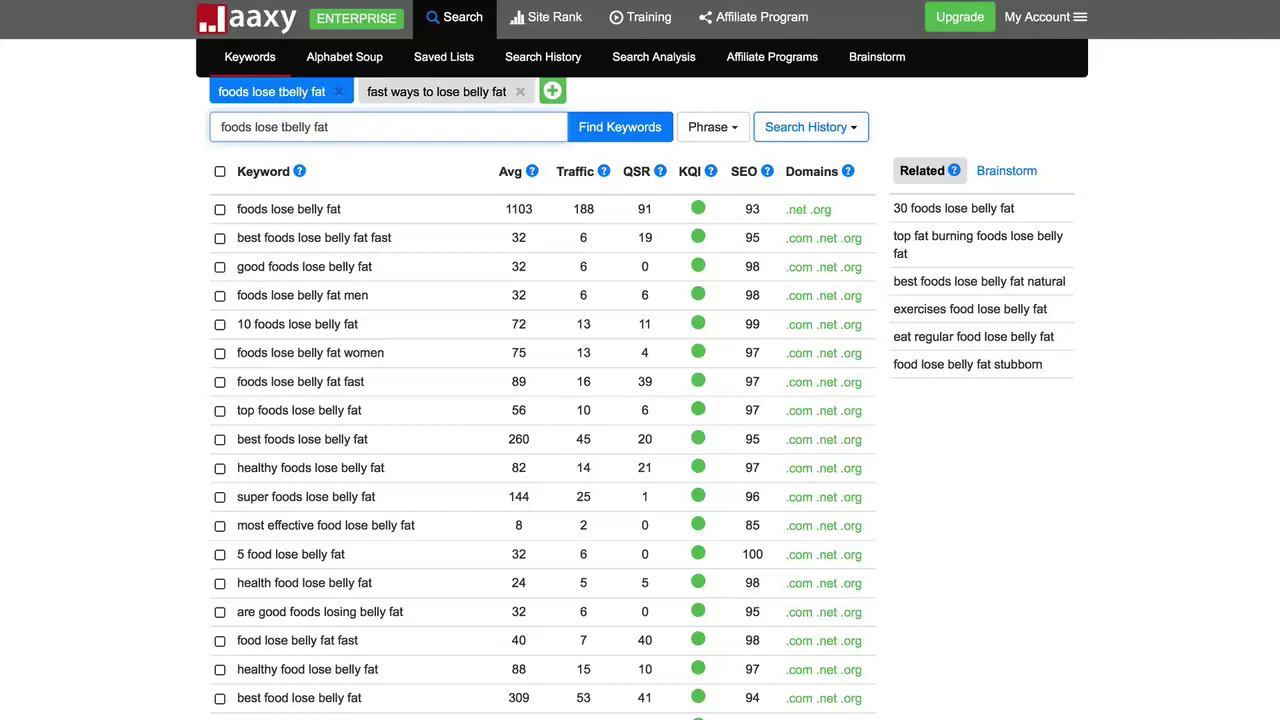
type("o")
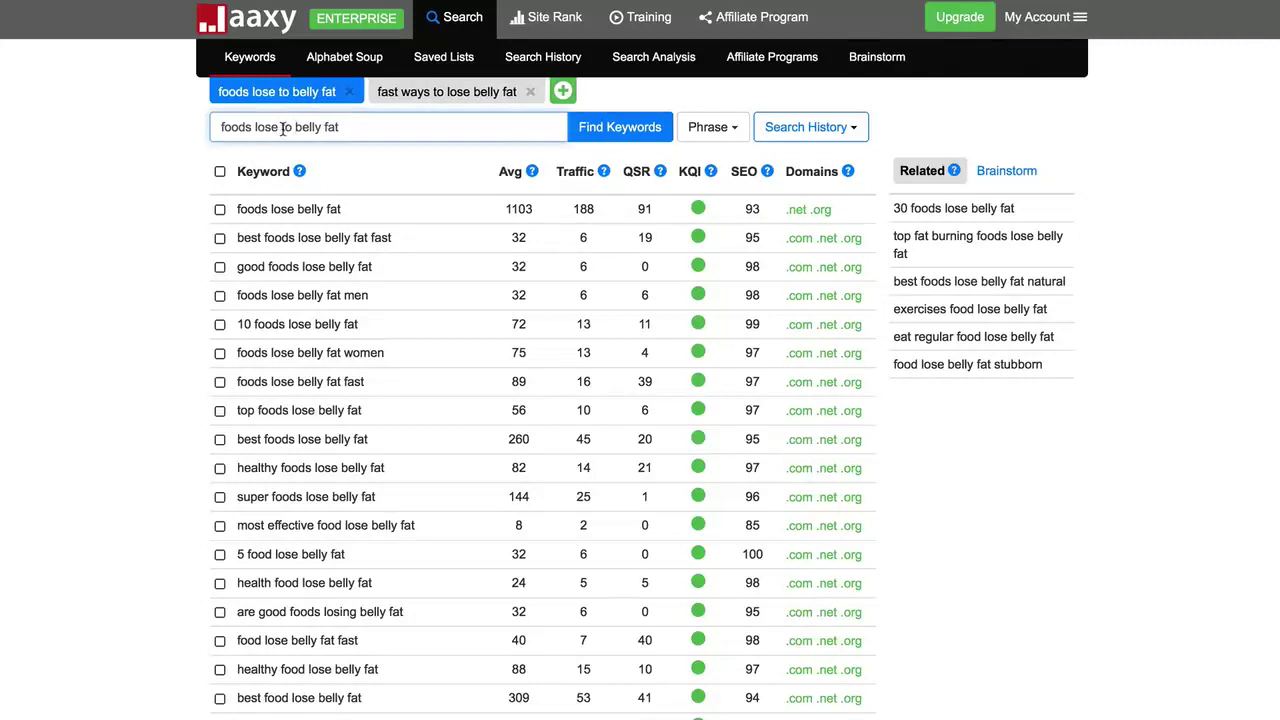
key("BackSpace")
key("BackSpace")
key("BackSpace")
key("BackSpace")
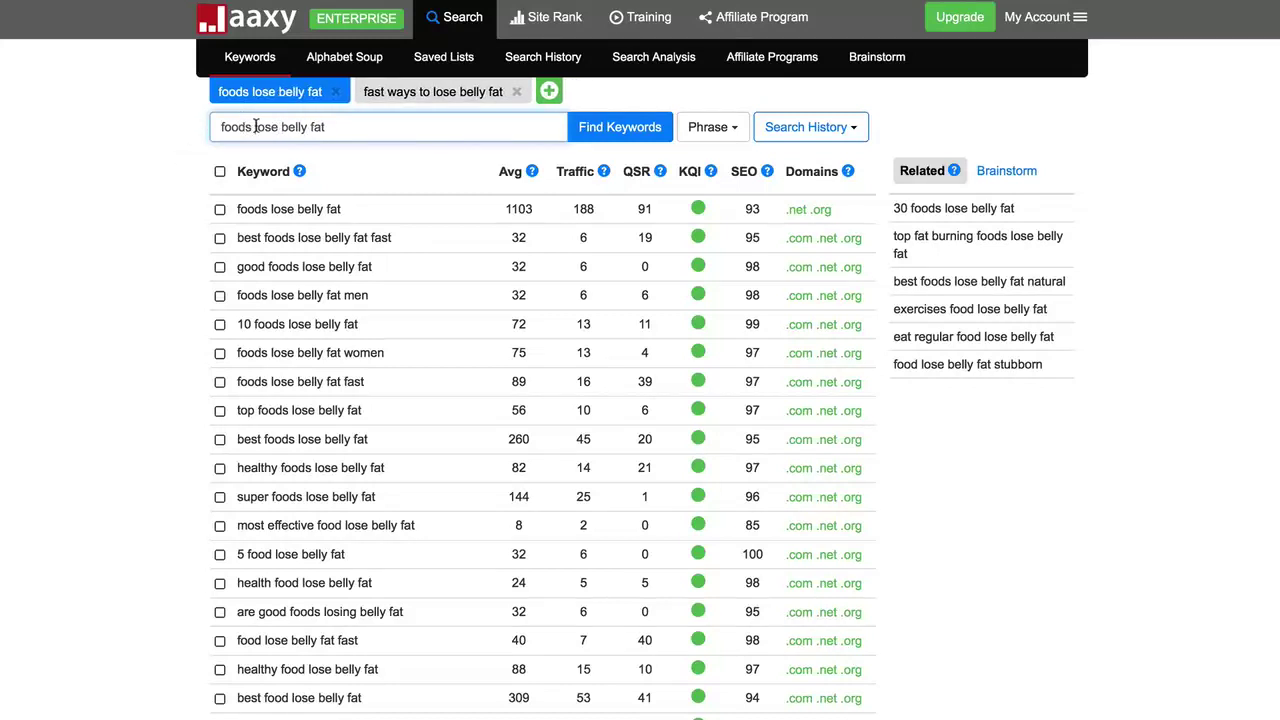
- Change the search phrase to "foods to lose belly fat", find its keywords and check the main phrase's QSR and average searches
type("to")
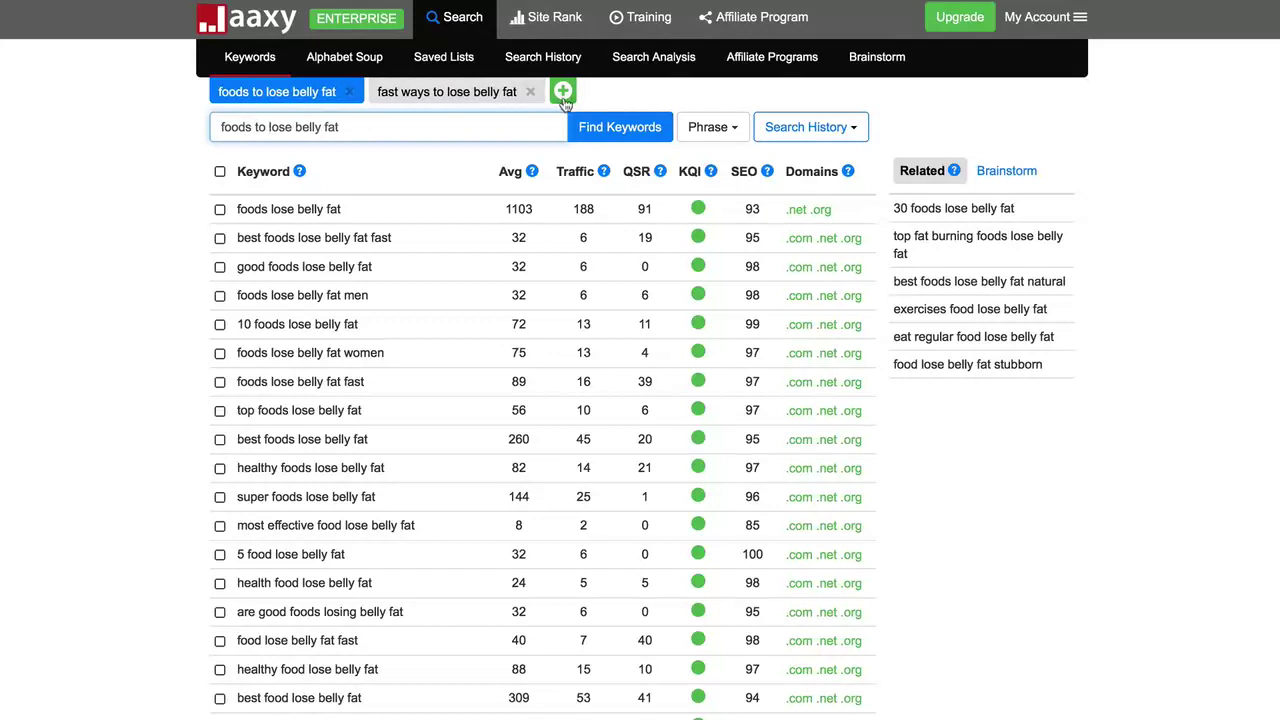
left_click(585, 127)
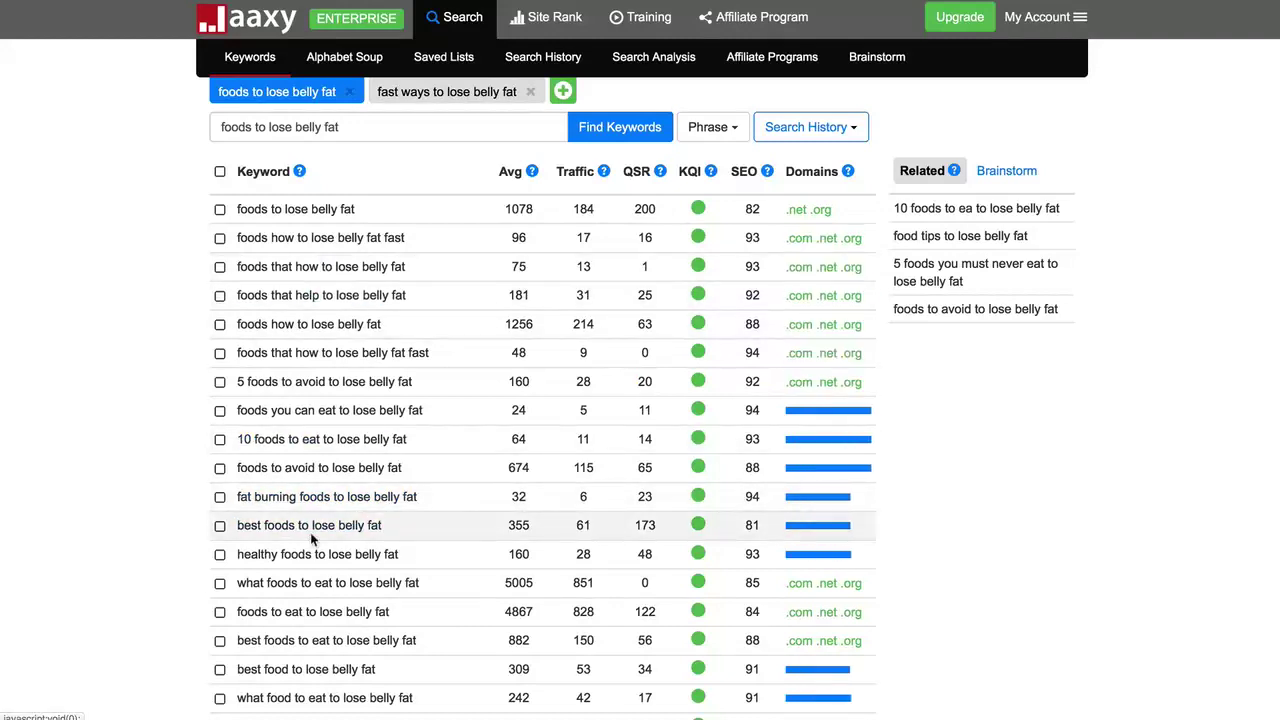
scroll(330, 530, "down", 1)
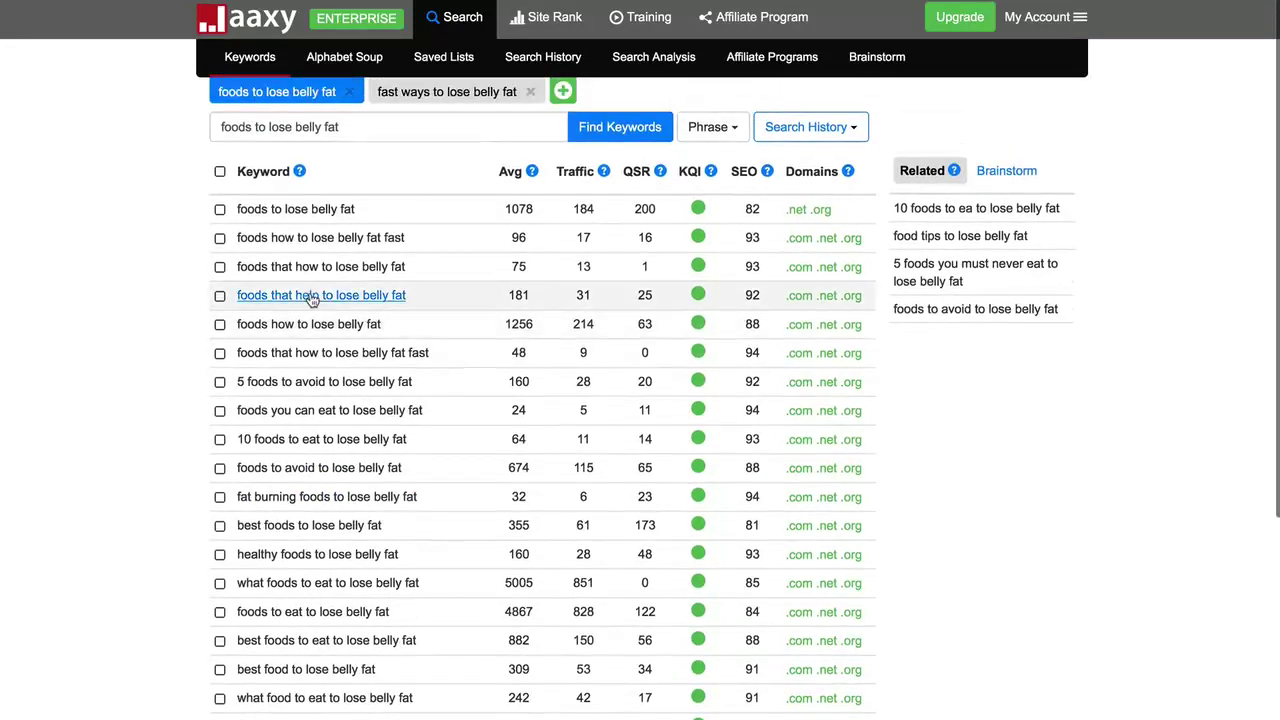
double_click(647, 209)
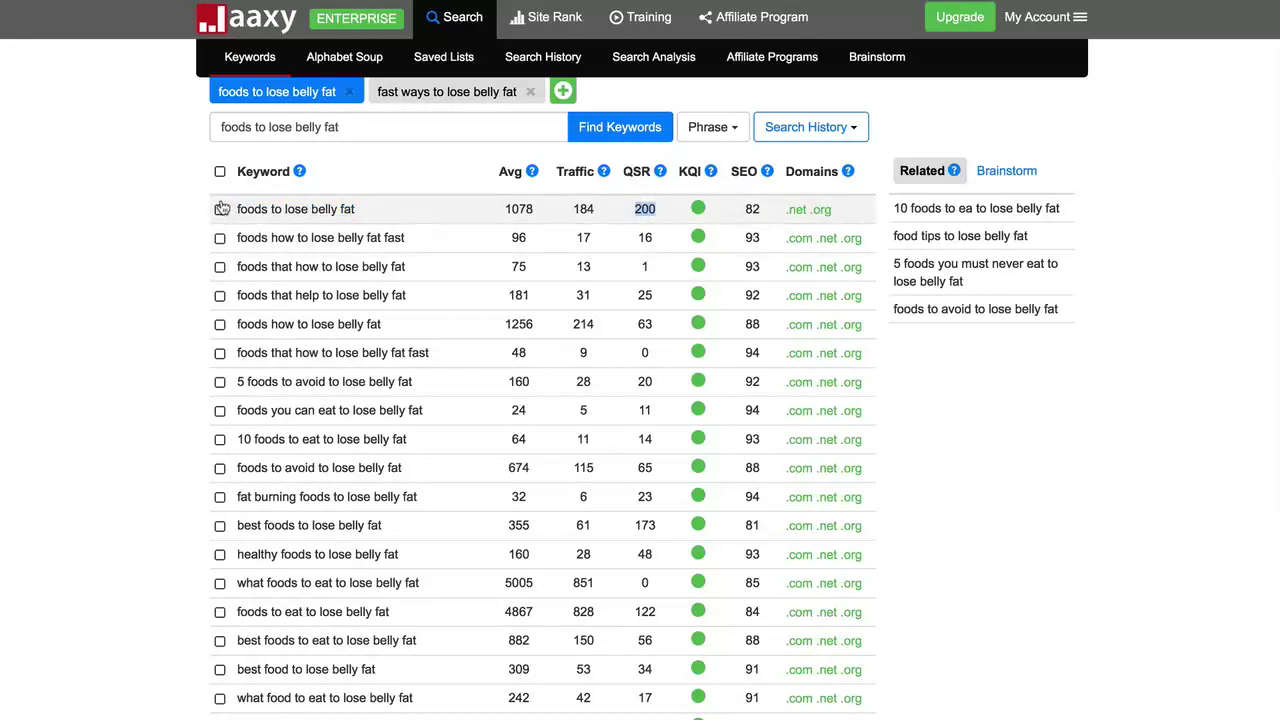
double_click(521, 210)
scroll(521, 220, "down", 1)
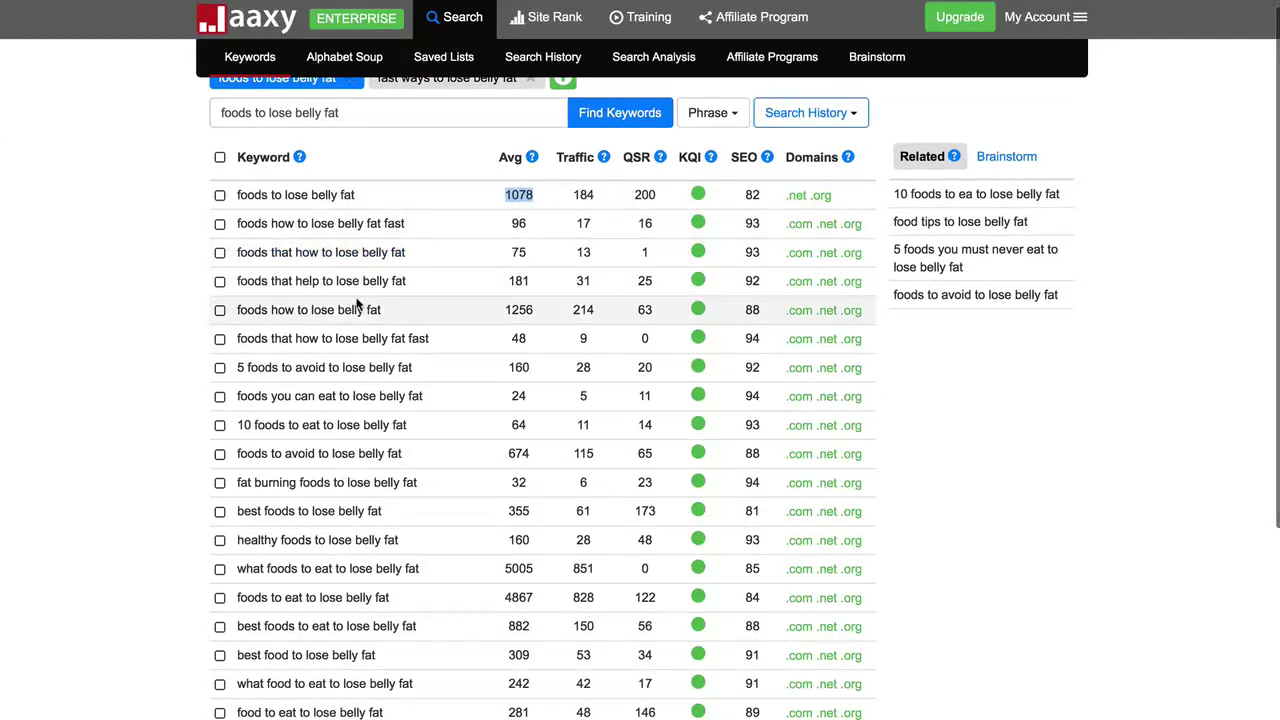
- Select "foods to lose belly fat", "foods that help to lose belly fat", "5 foods to avoid", "foods you can eat" and "10 foods to eat" keywords
left_click(220, 281)
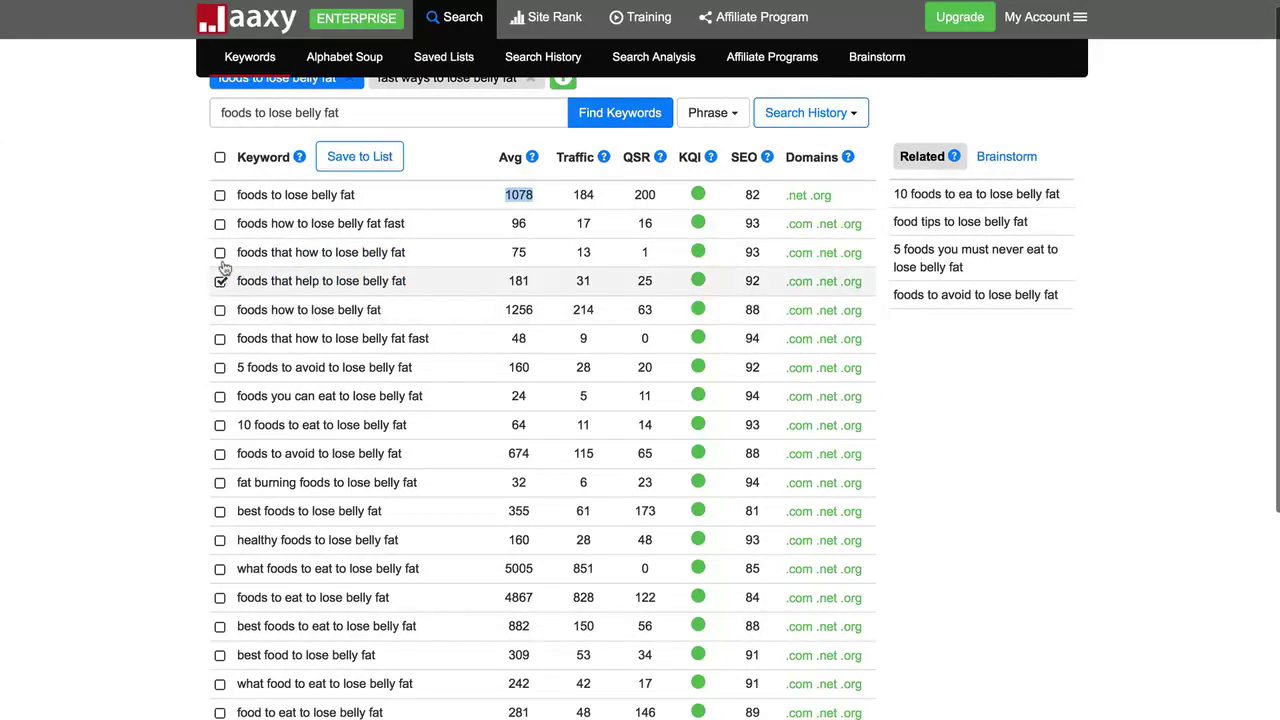
left_click(220, 195)
scroll(220, 330, "down", 2)
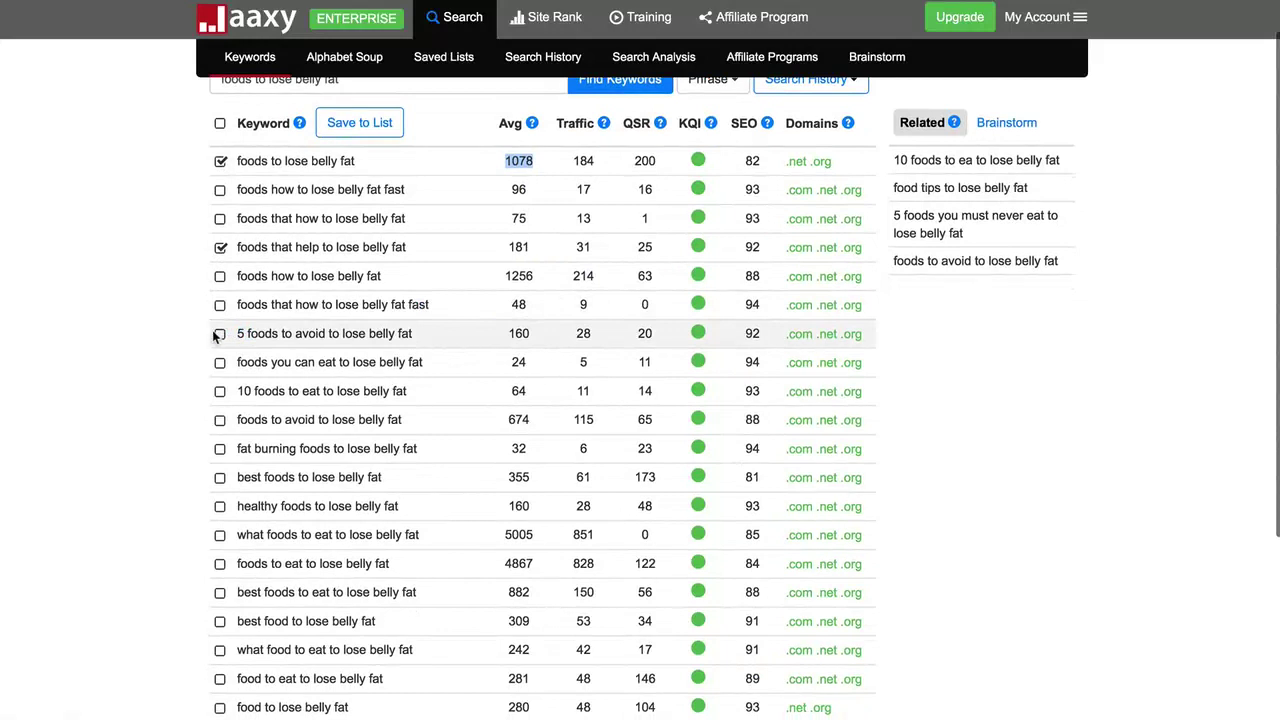
left_click(220, 335)
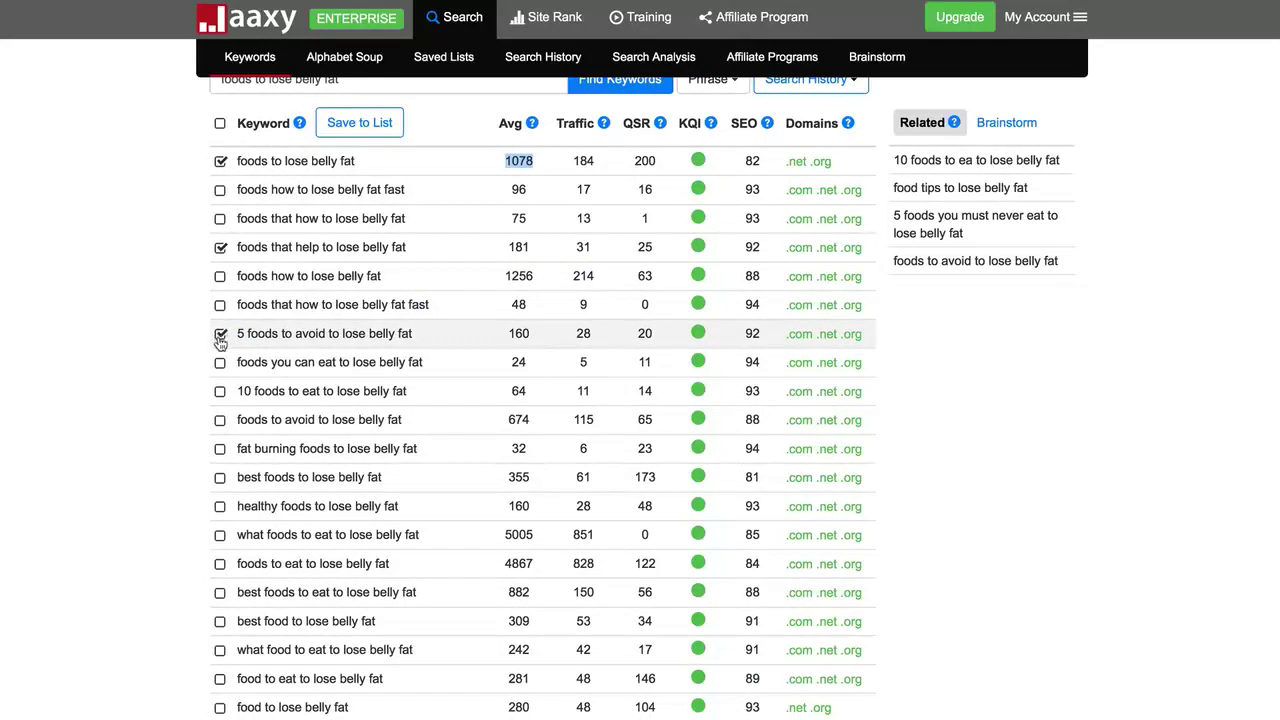
left_click(221, 365)
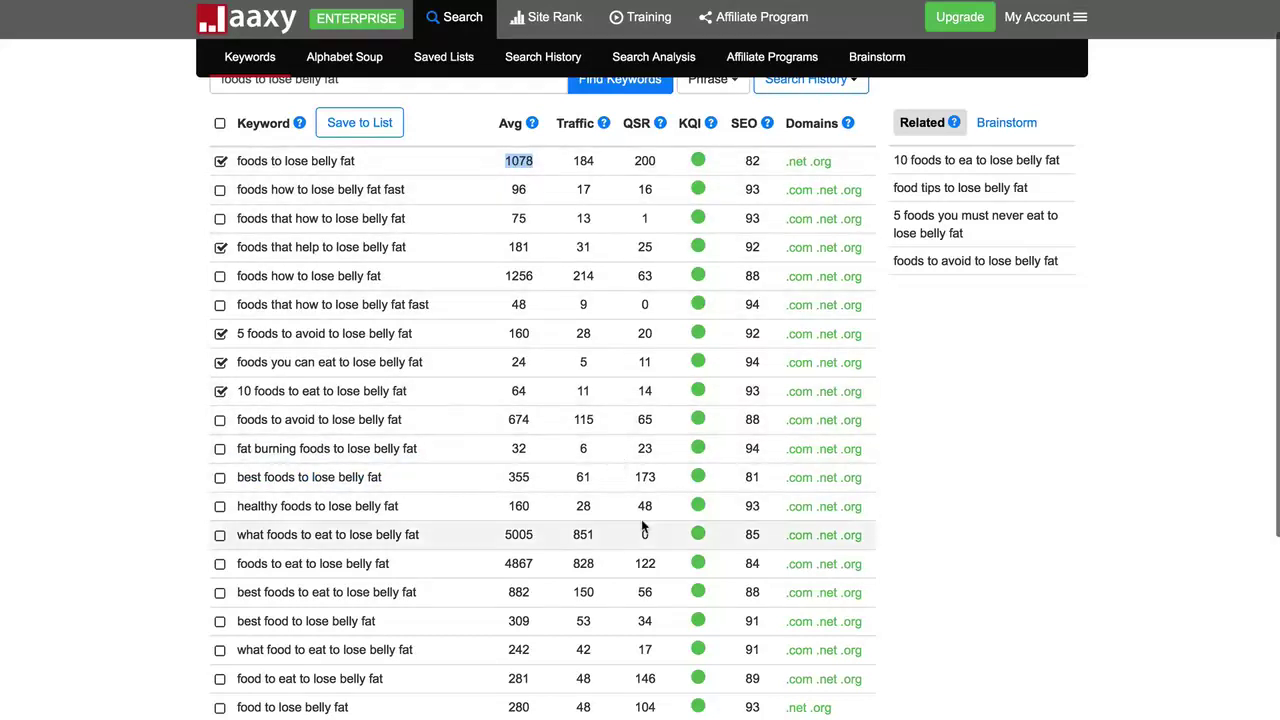
- Save the selected food keywords to a new list named "foods to lose belly fat" and view the saved list's keywords
scroll(645, 524, "down", 3)
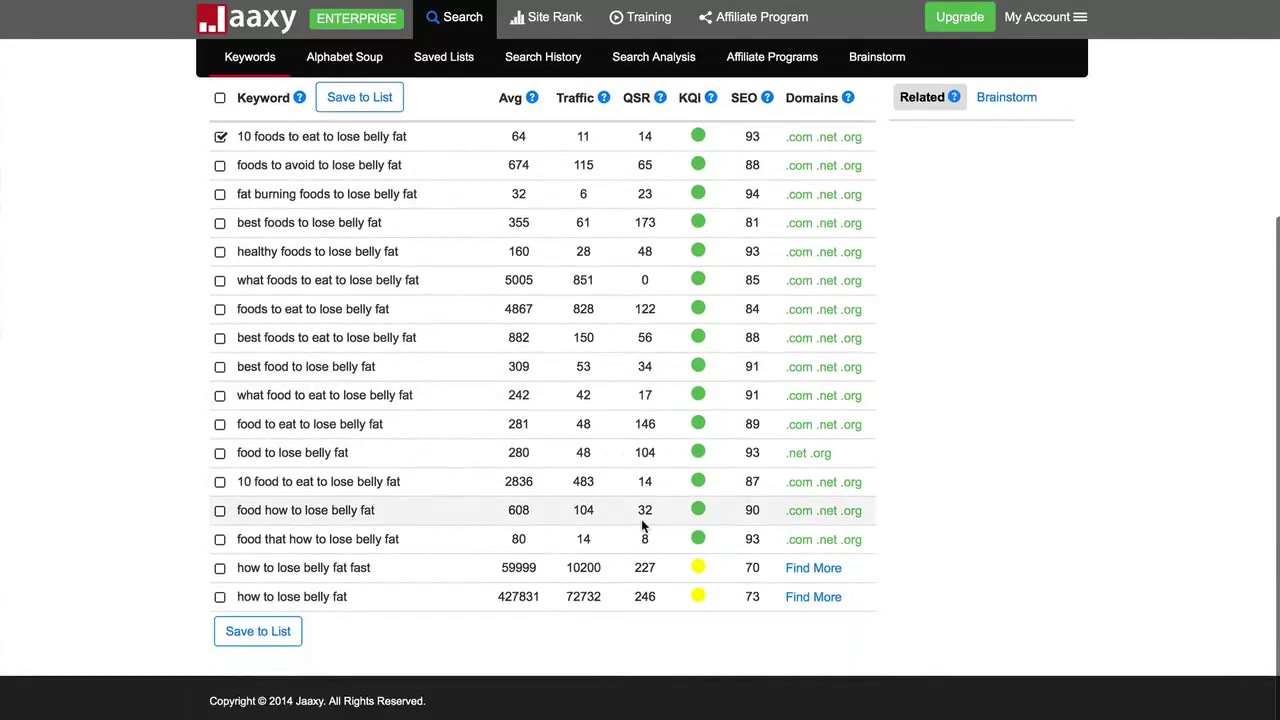
scroll(643, 524, "up", 3)
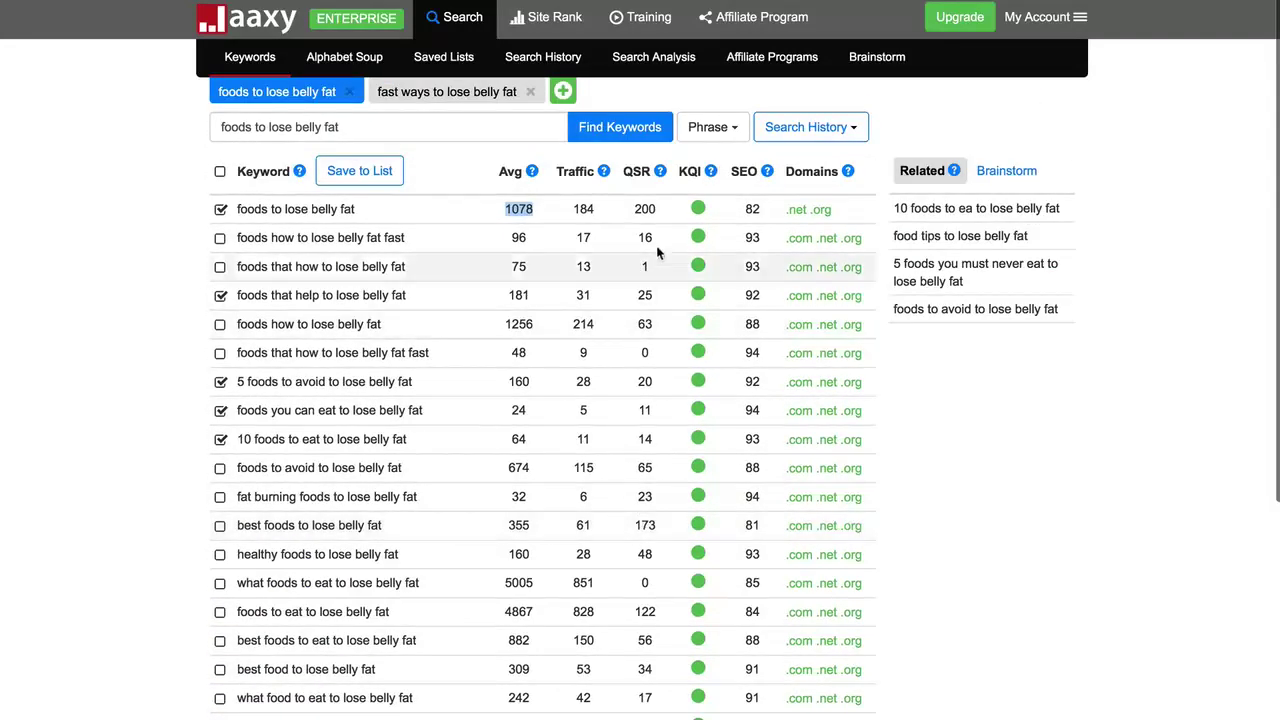
right_click(650, 175)
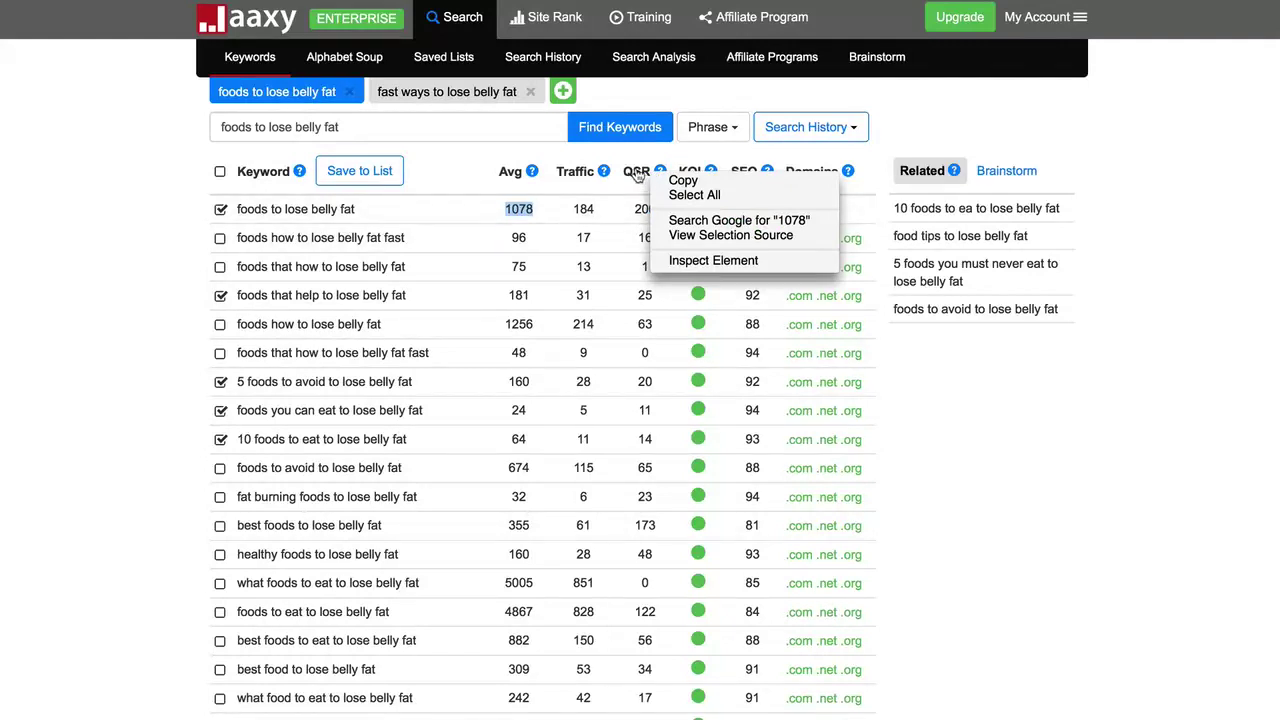
left_click(650, 175)
left_click(350, 171)
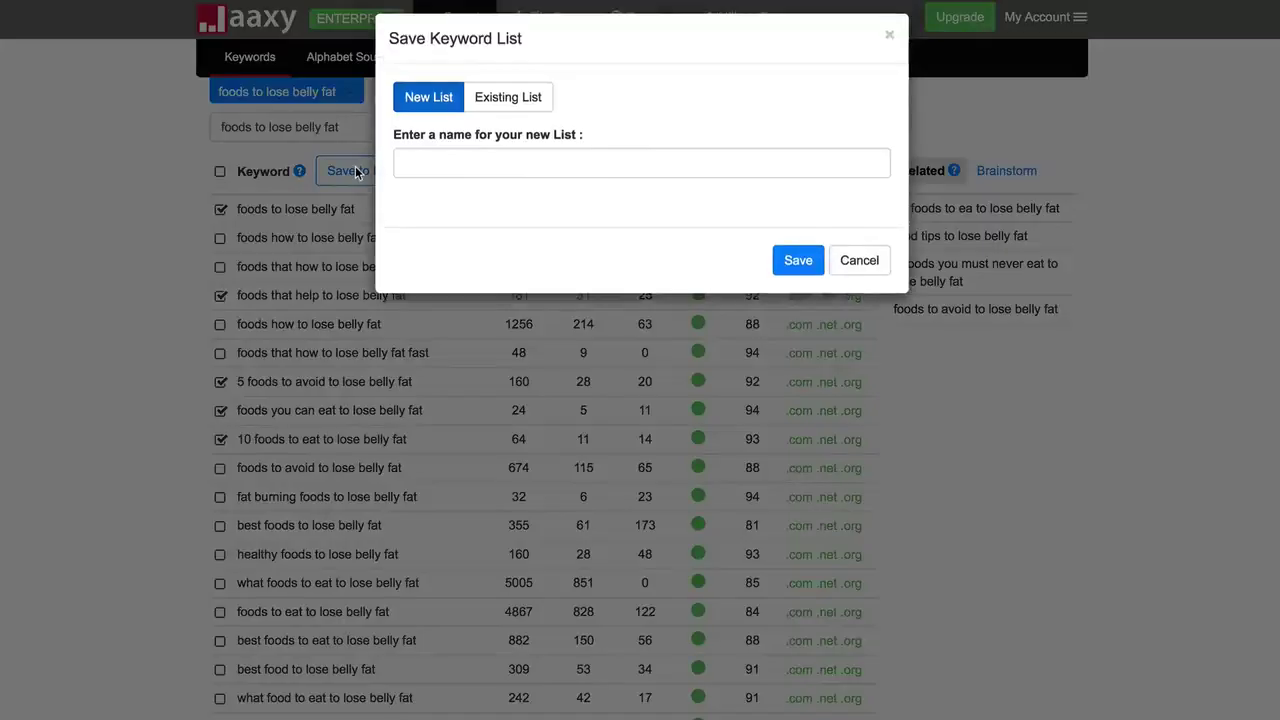
left_click(492, 183)
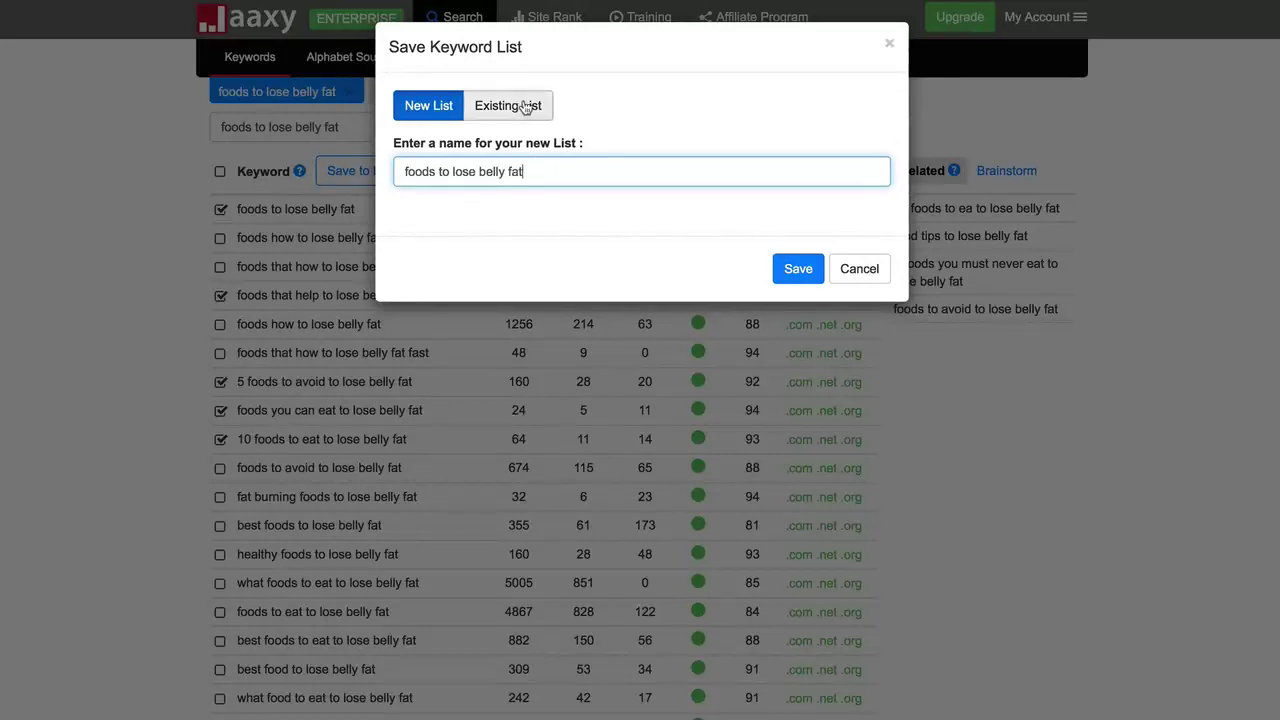
left_click(804, 270)
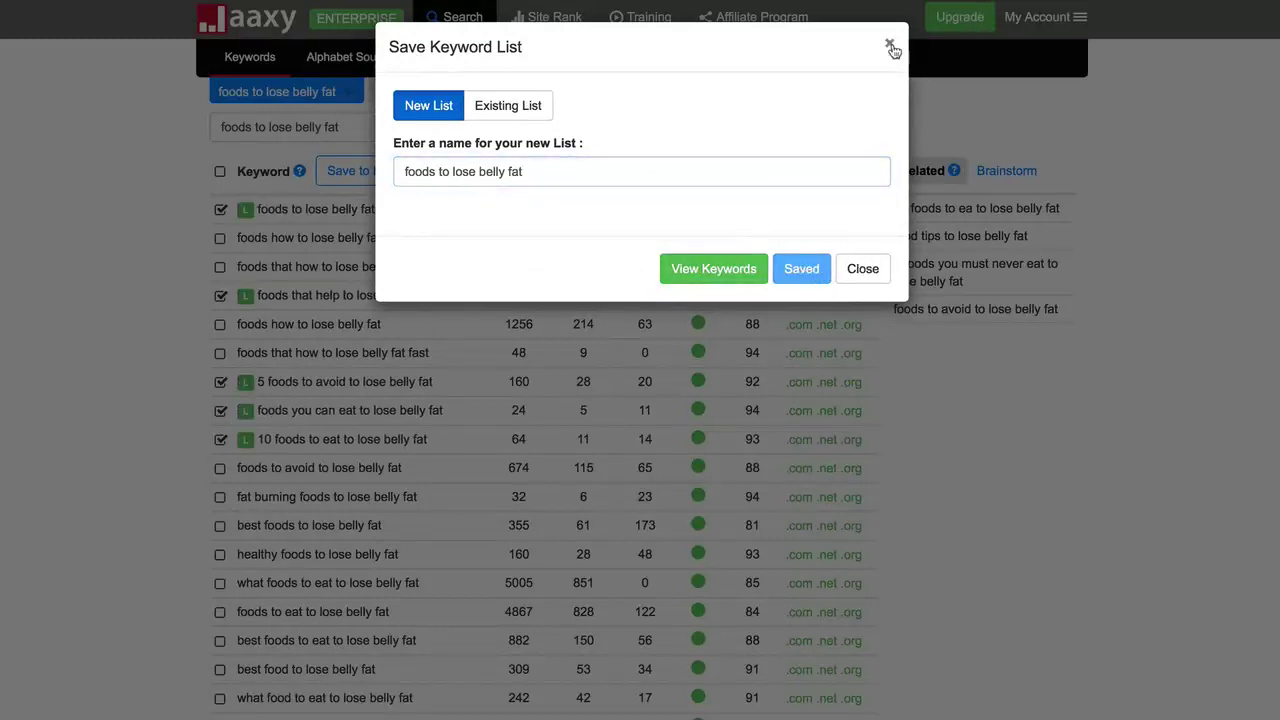
left_click(712, 270)
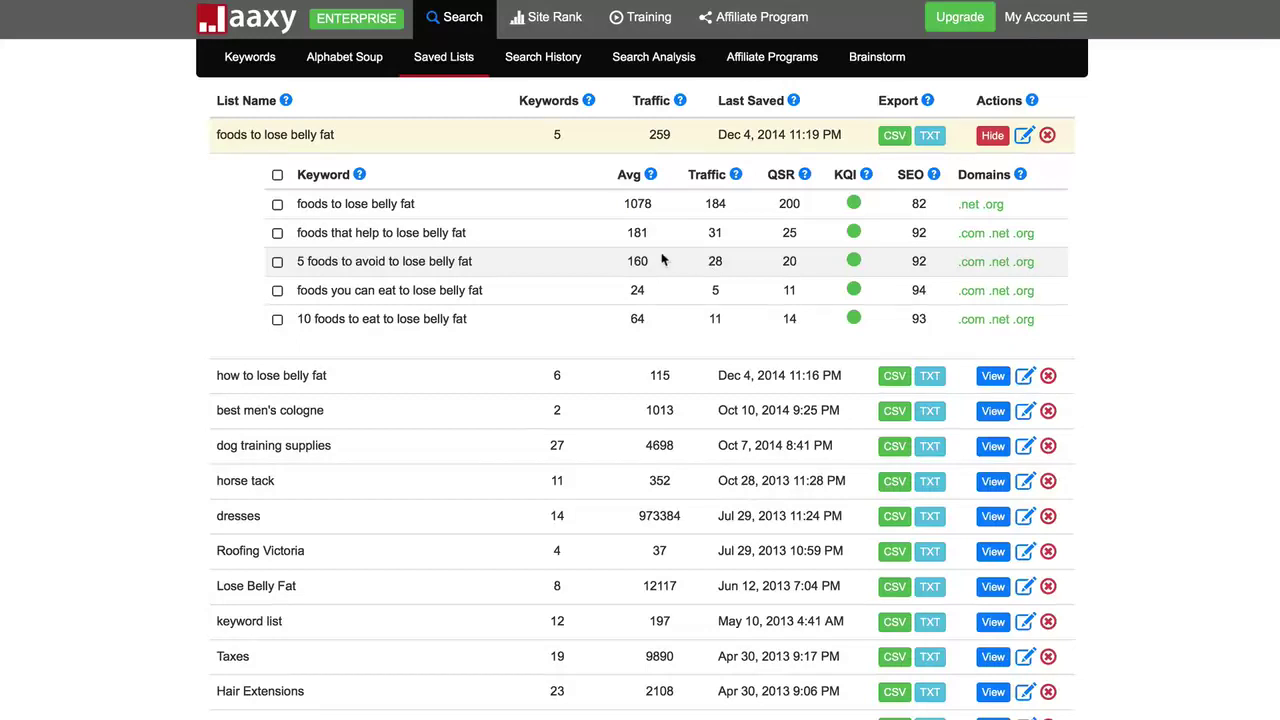
left_click(279, 205)
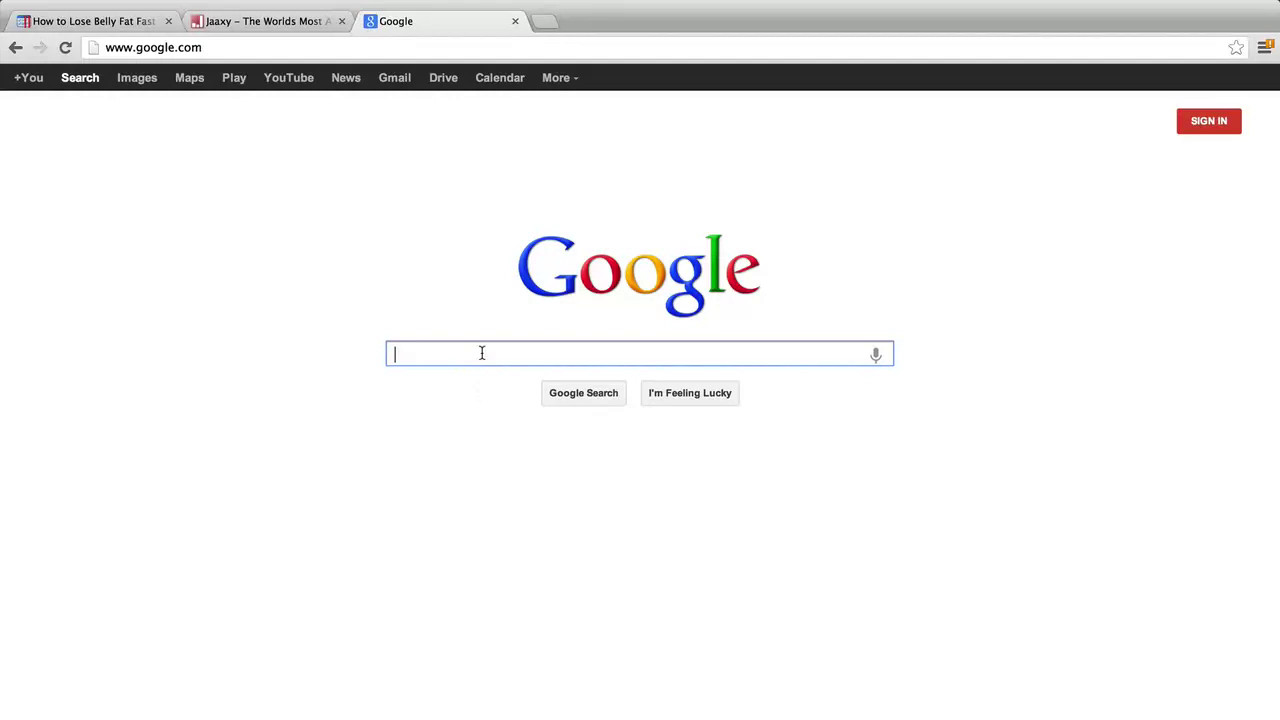
- Switch to Google and enter "how to lose belly fat" to view the suggested searches
type("how ")
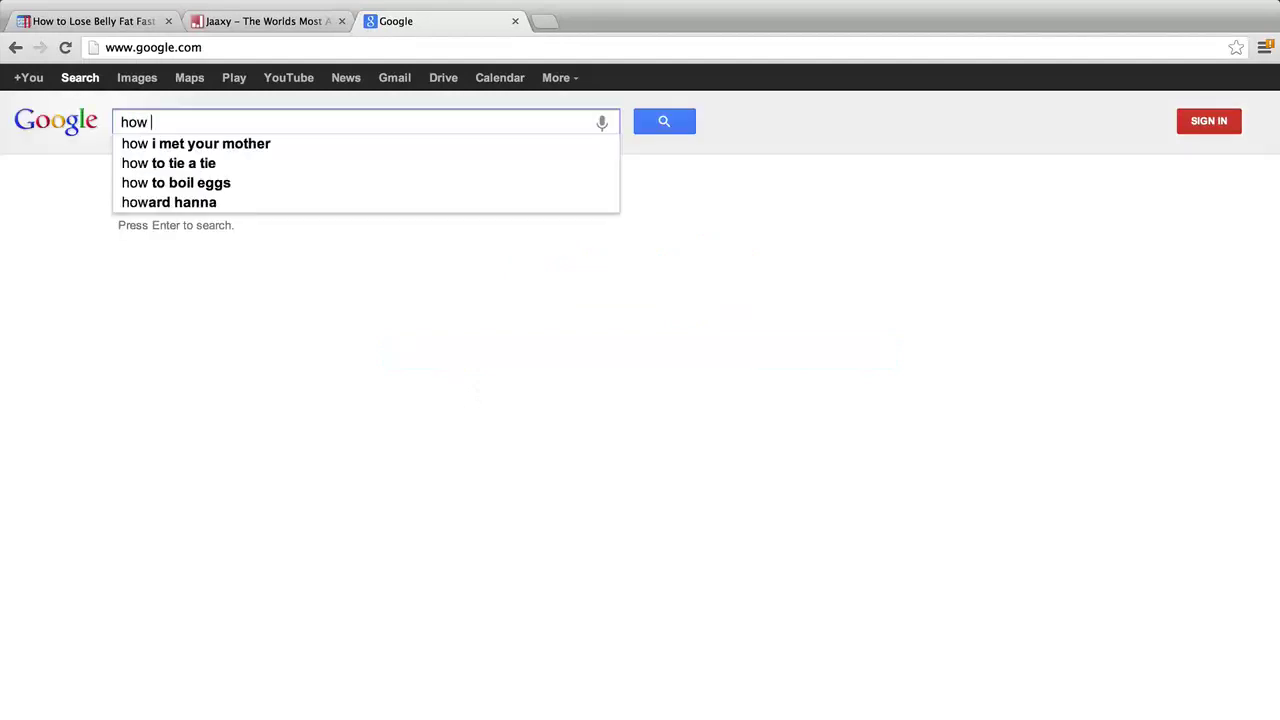
type("to lose belly fat")
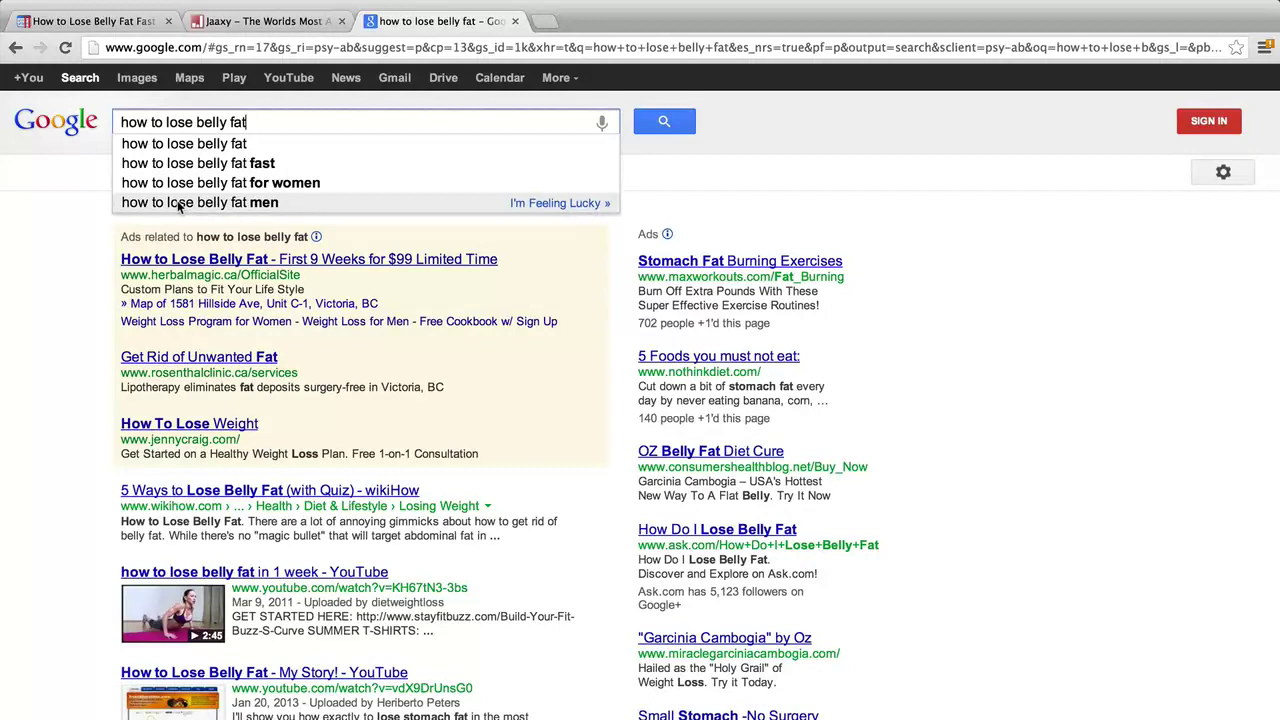
double_click(179, 122)
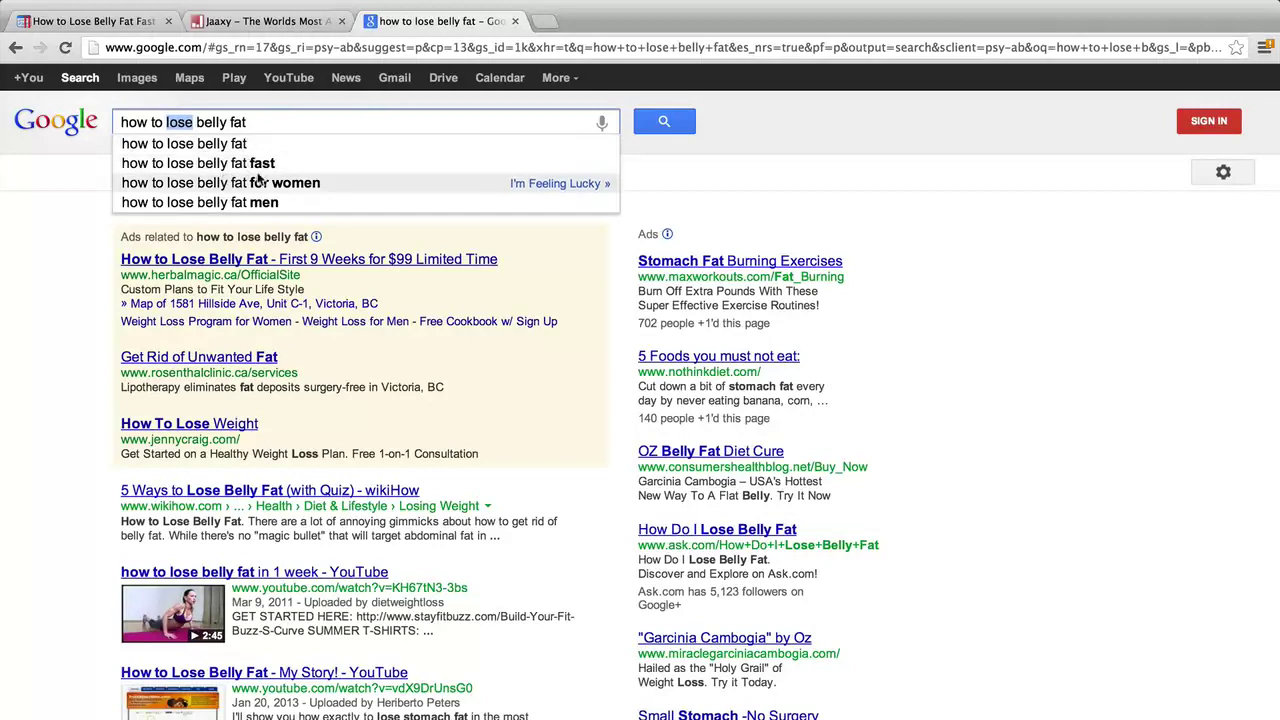
- Extend the Google query to "how to lose belly fat for" to view its suggestions, and cut it back to "how to lose belly"
left_click(261, 124)
type("for")
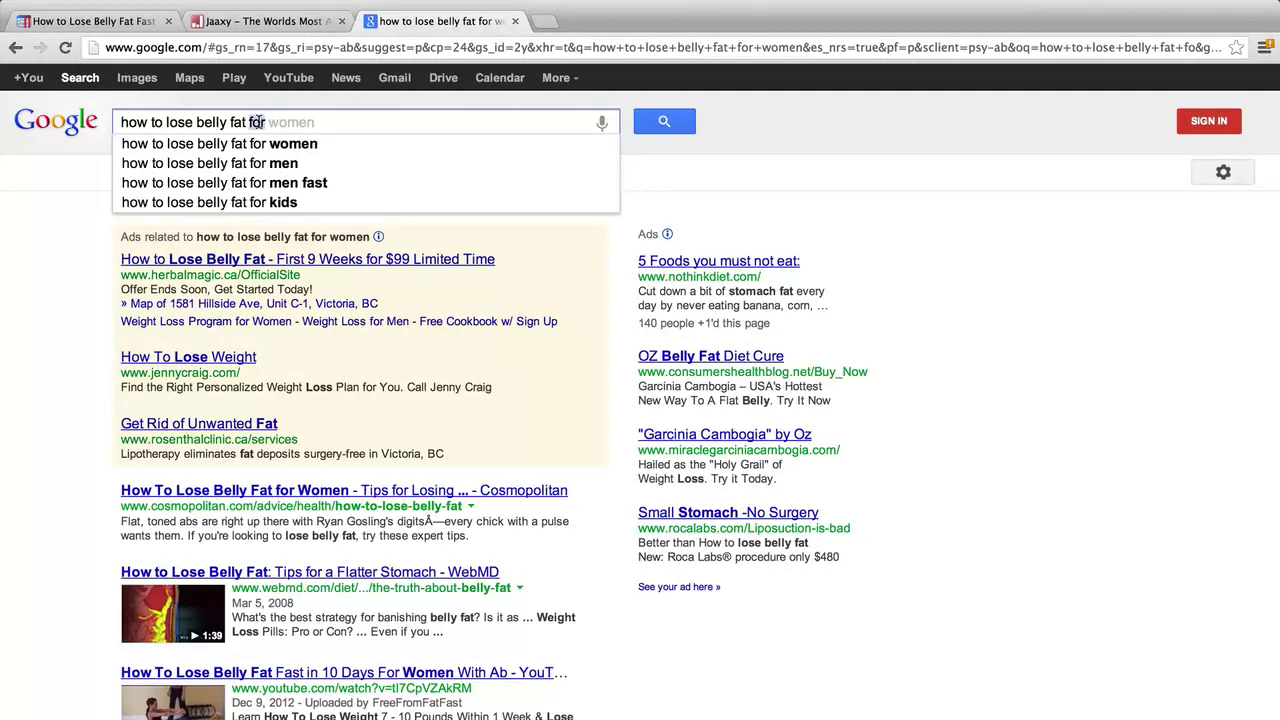
key("BackSpace")
key("BackSpace")
key("BackSpace")
key("BackSpace")
key("BackSpace")
key("BackSpace")
key("BackSpace")
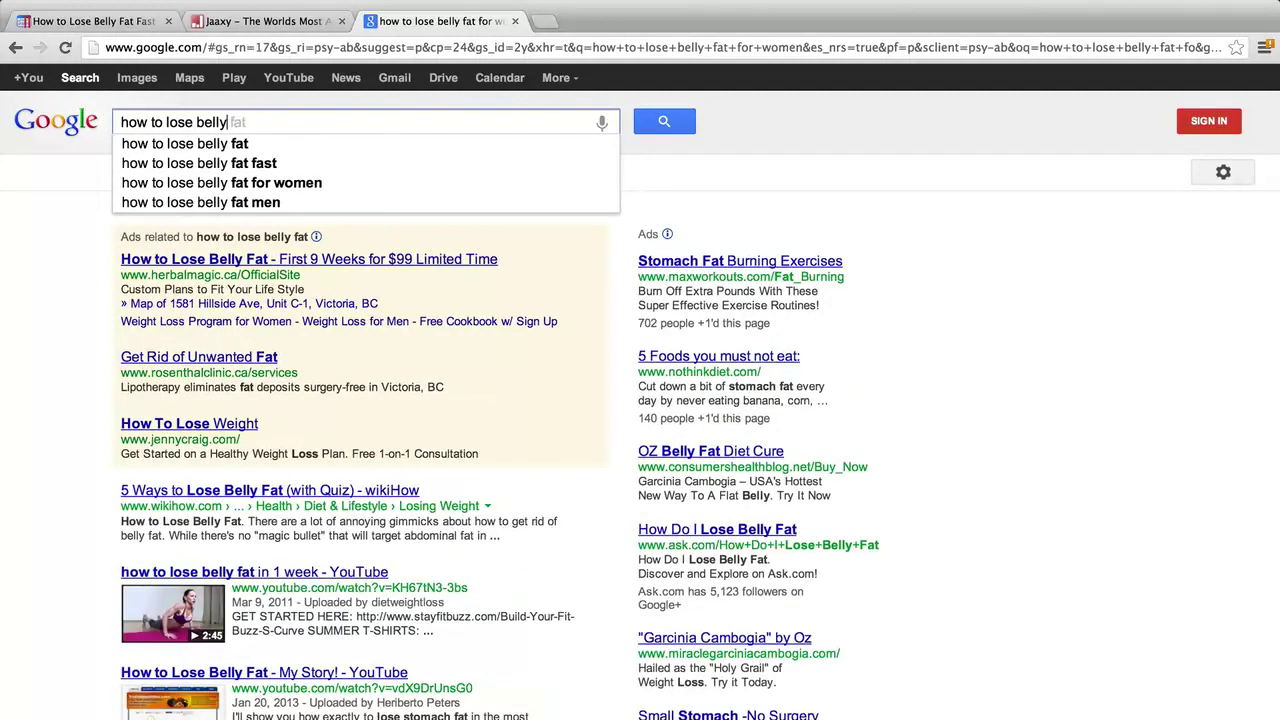
- Replace the Google query with "belly fat" to view its suggested searches
double_click(186, 122)
key("BackSpace")
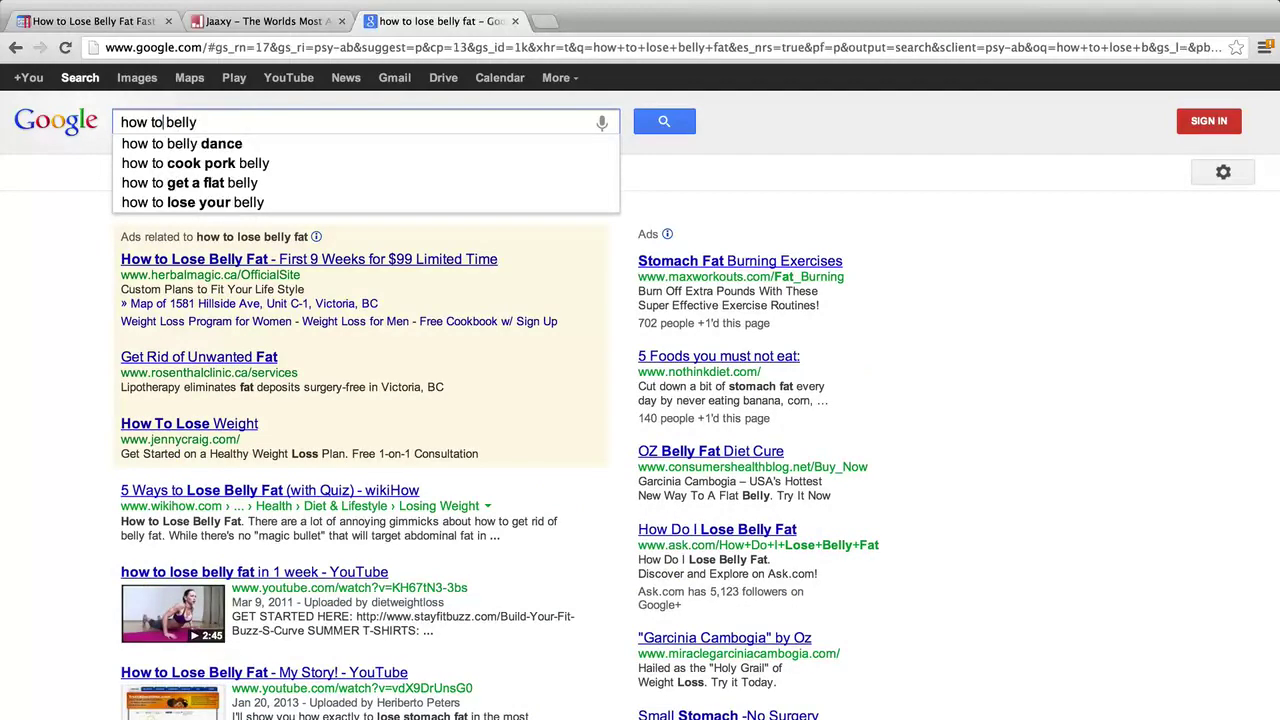
double_click(177, 122)
key("BackSpace")
key("BackSpace")
key("BackSpace")
key("BackSpace")
key("BackSpace")
key("BackSpace")
key("BackSpace")
key("BackSpace")
type("be")
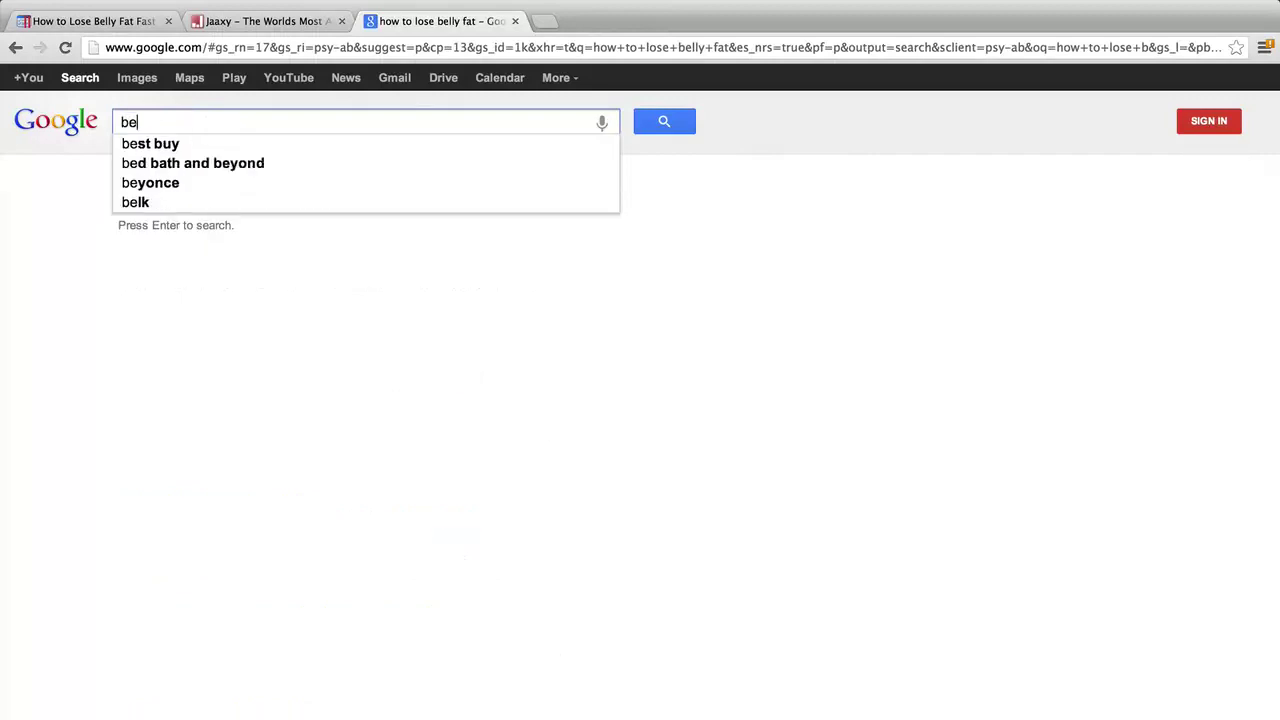
type("lly fat")
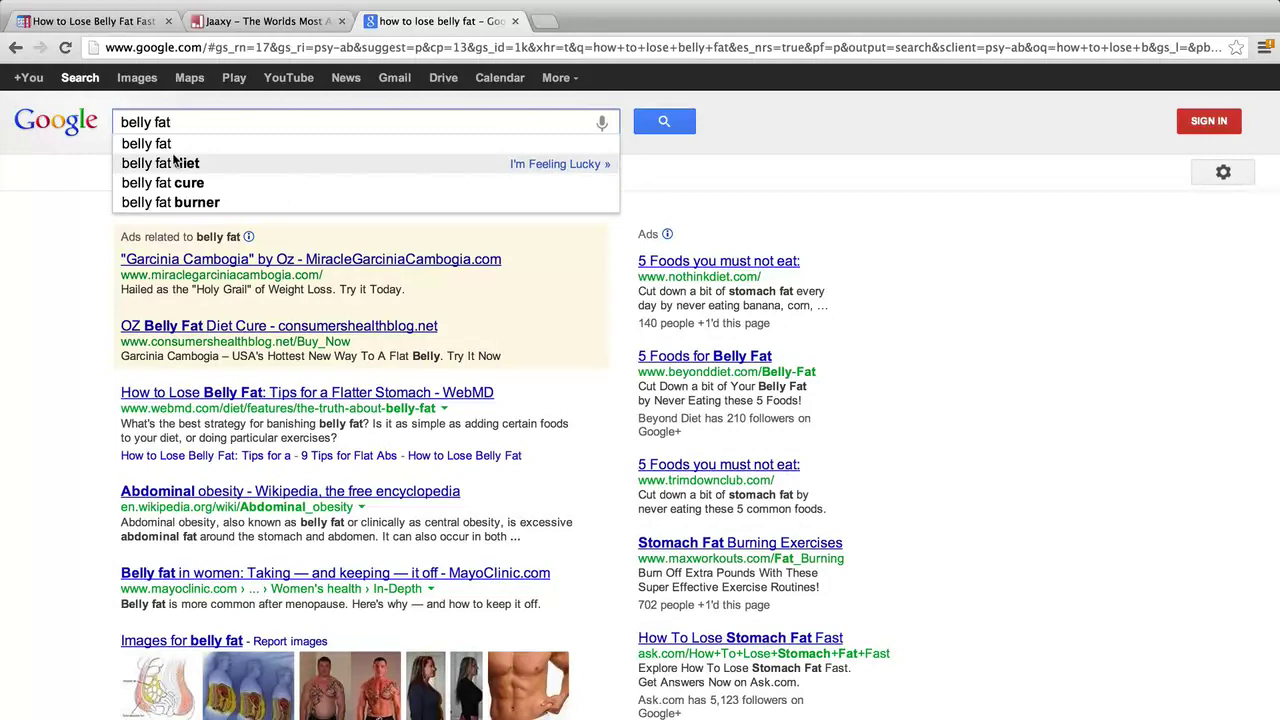
- Extend the query to "belly fat diet plan", search the suggestion "belly fat diet plan for women" and copy that phrase
type(" diet")
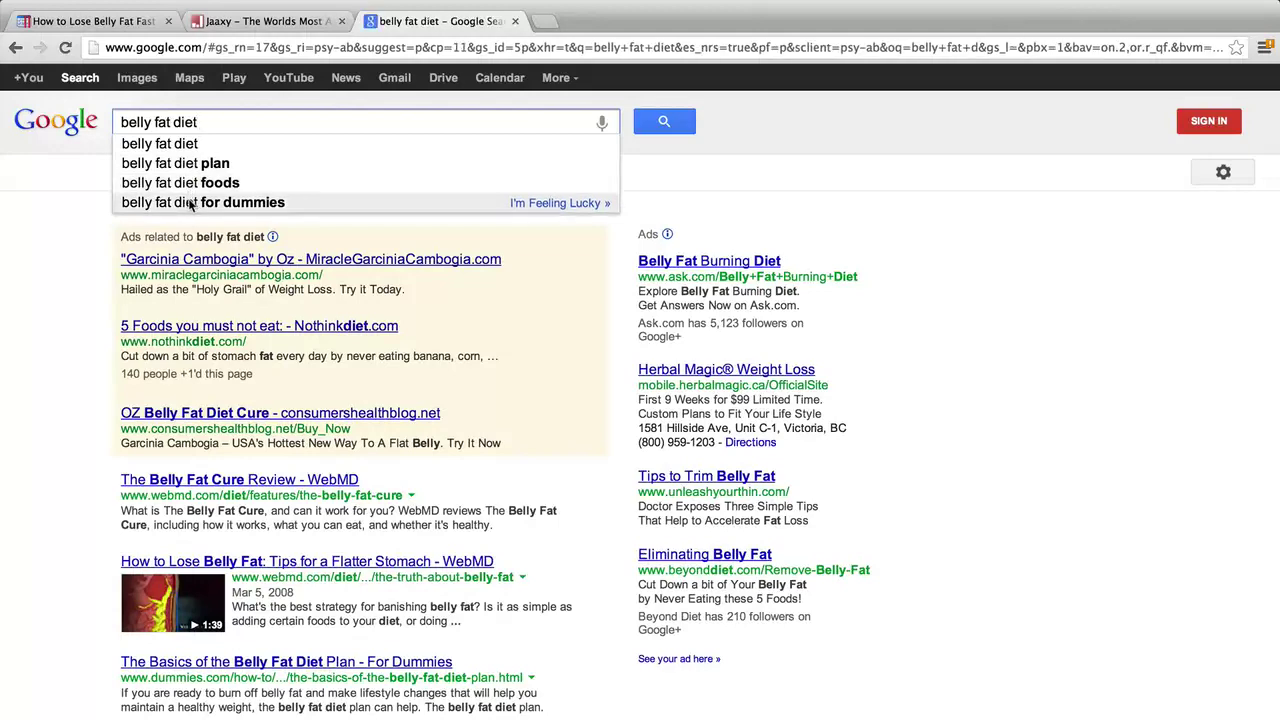
type("pla")
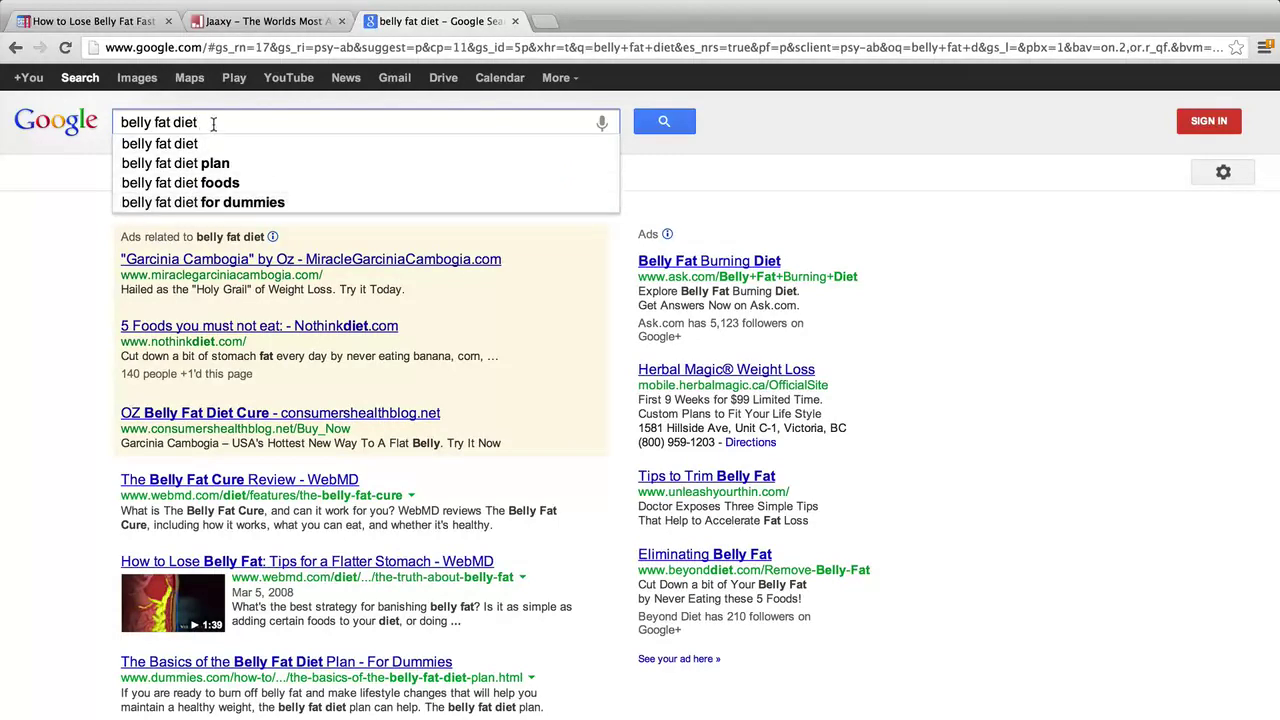
type("n")
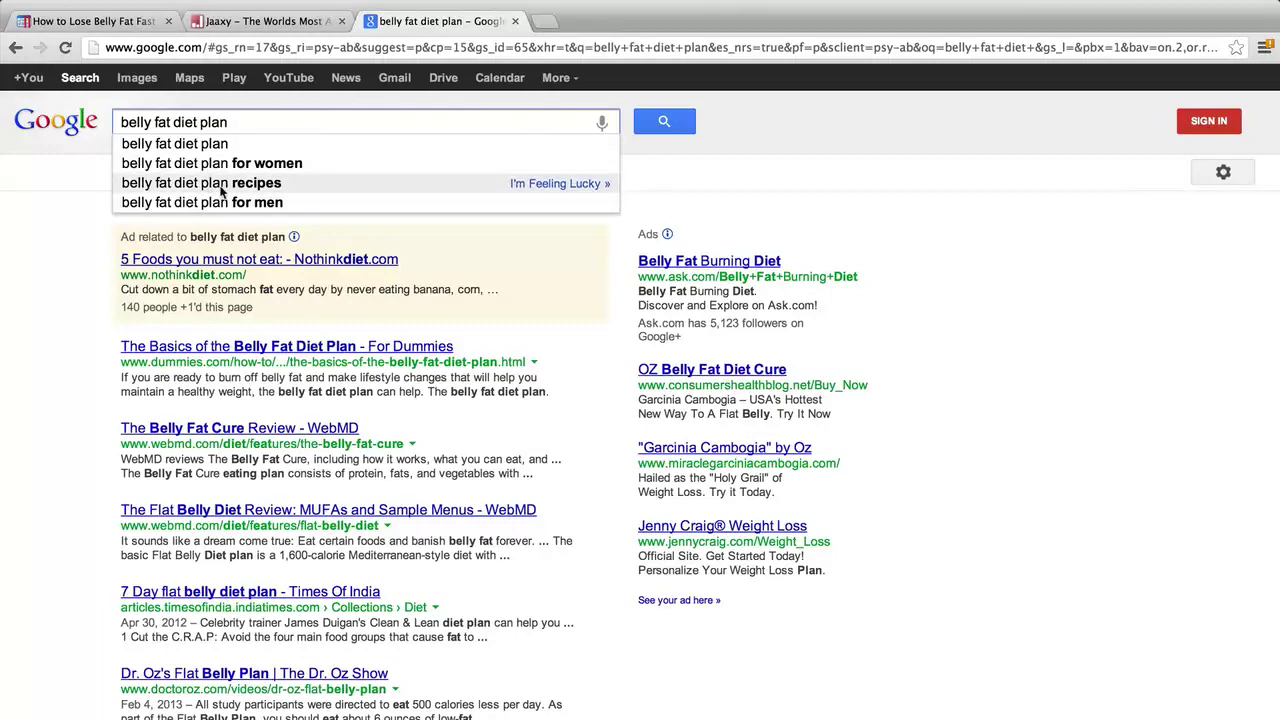
left_click(229, 165)
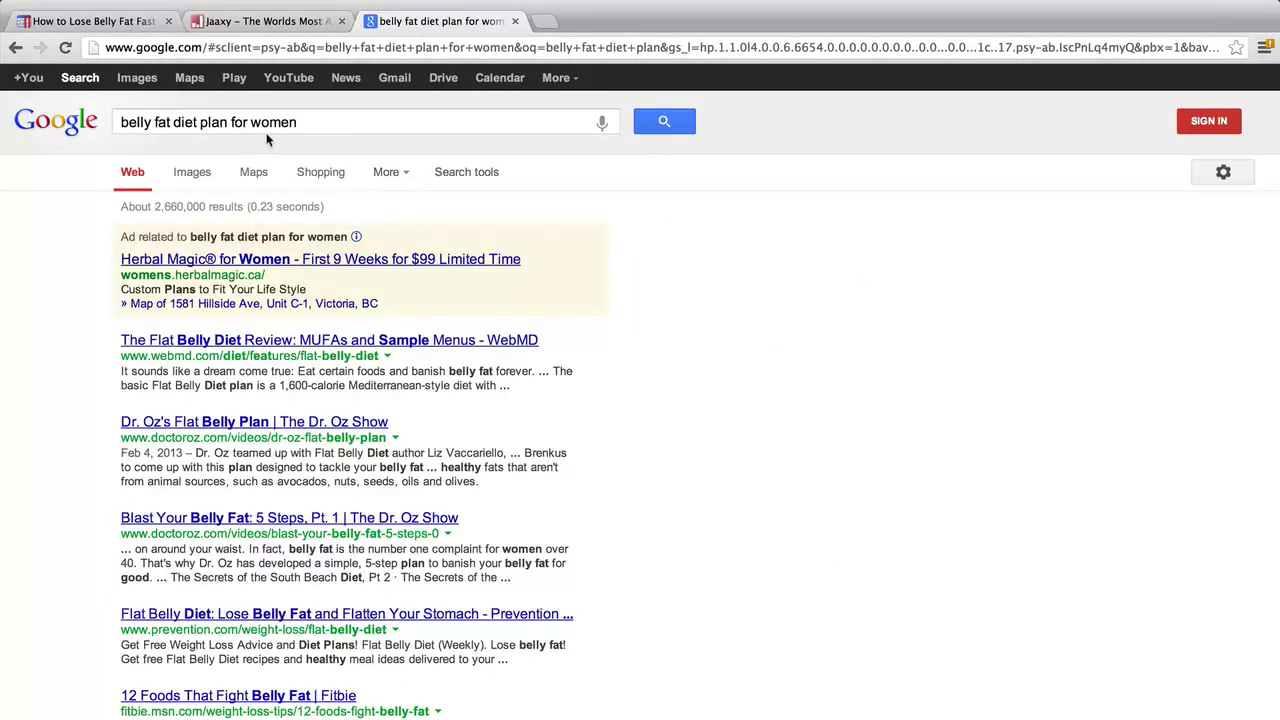
triple_click(272, 122)
key("super+c")
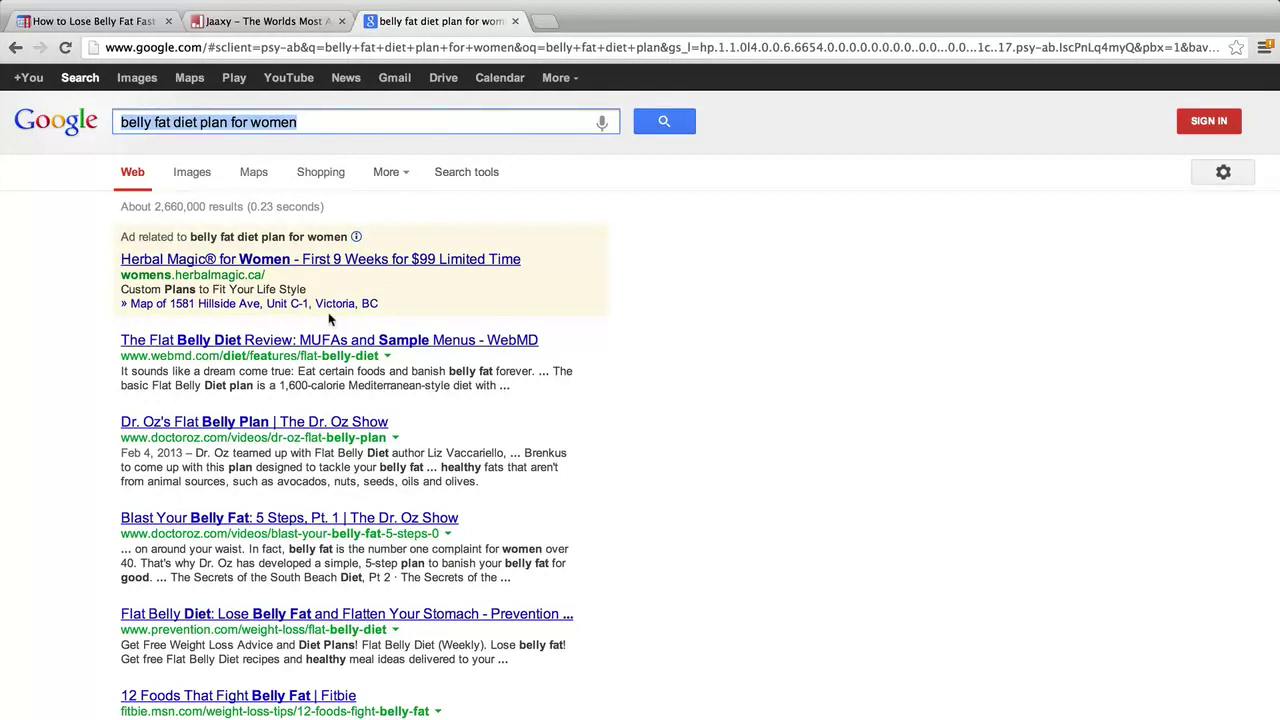
- Replace the query with "stomach fat" and expand it to the suggestion "stomach fat exercises" to view further suggestions
type("stoa")
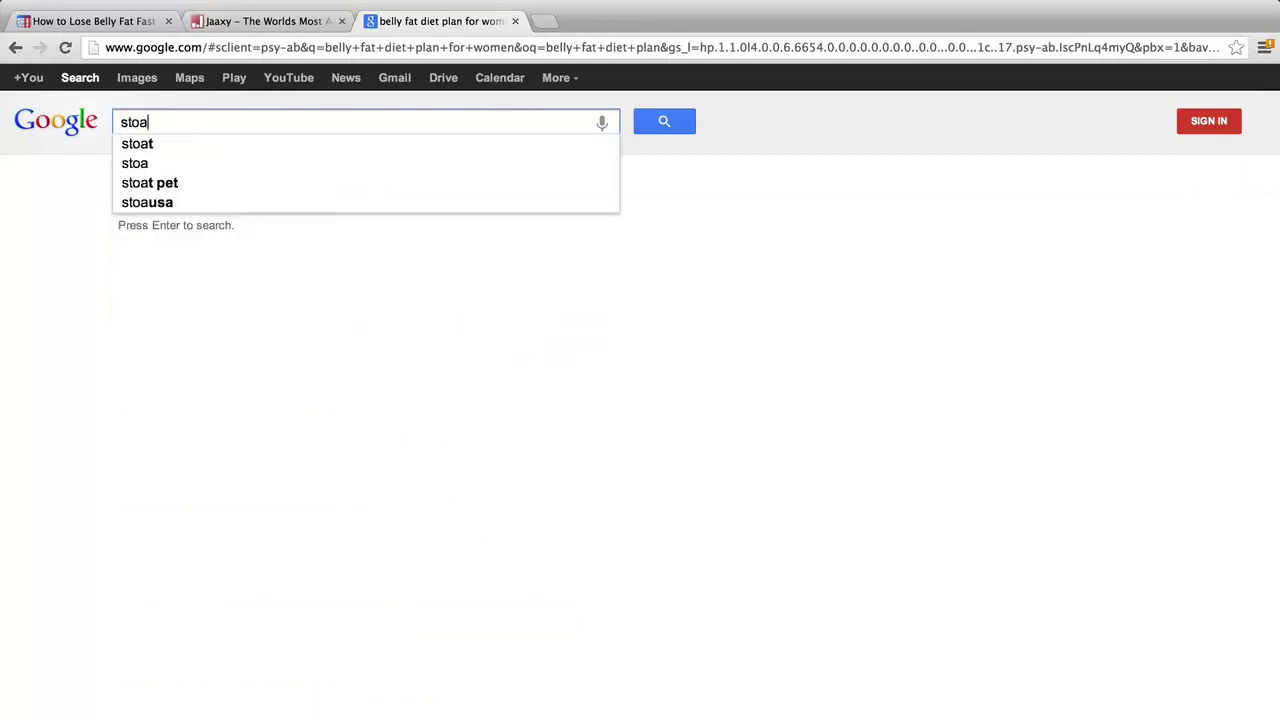
key("BackSpace")
type("mach fat")
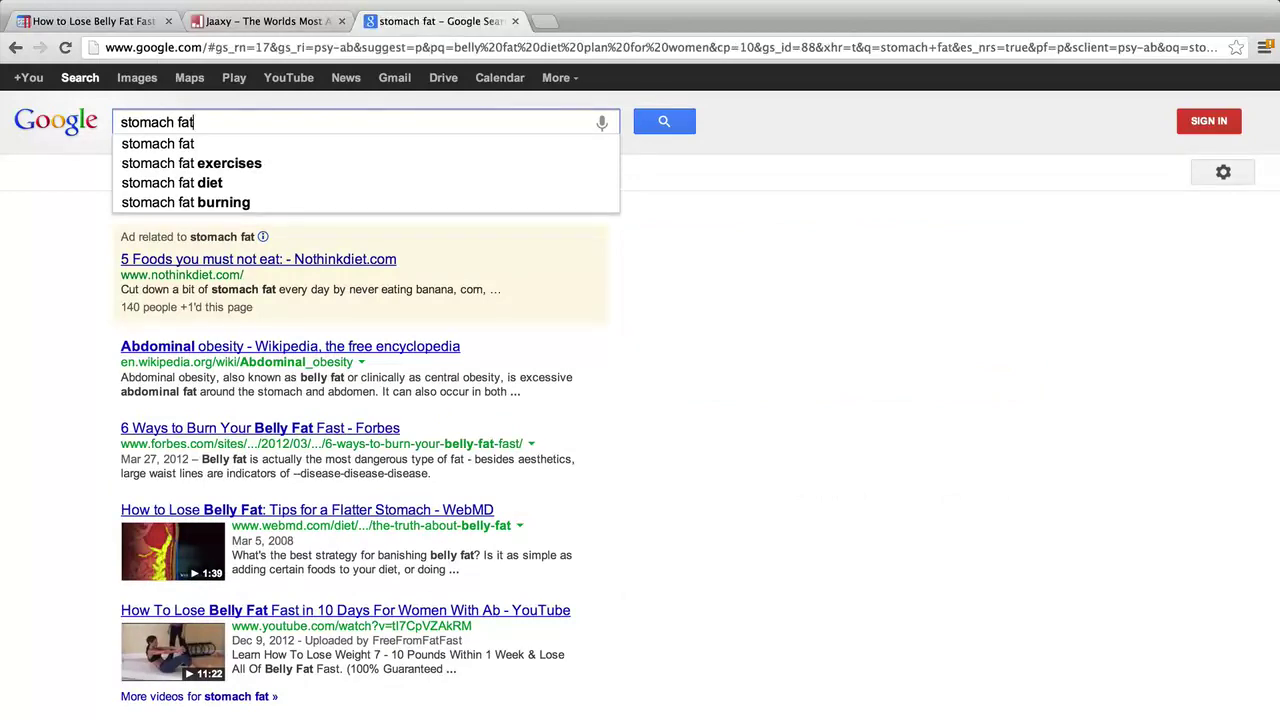
key("Down")
key("Down")
key("Down")
key("Up")
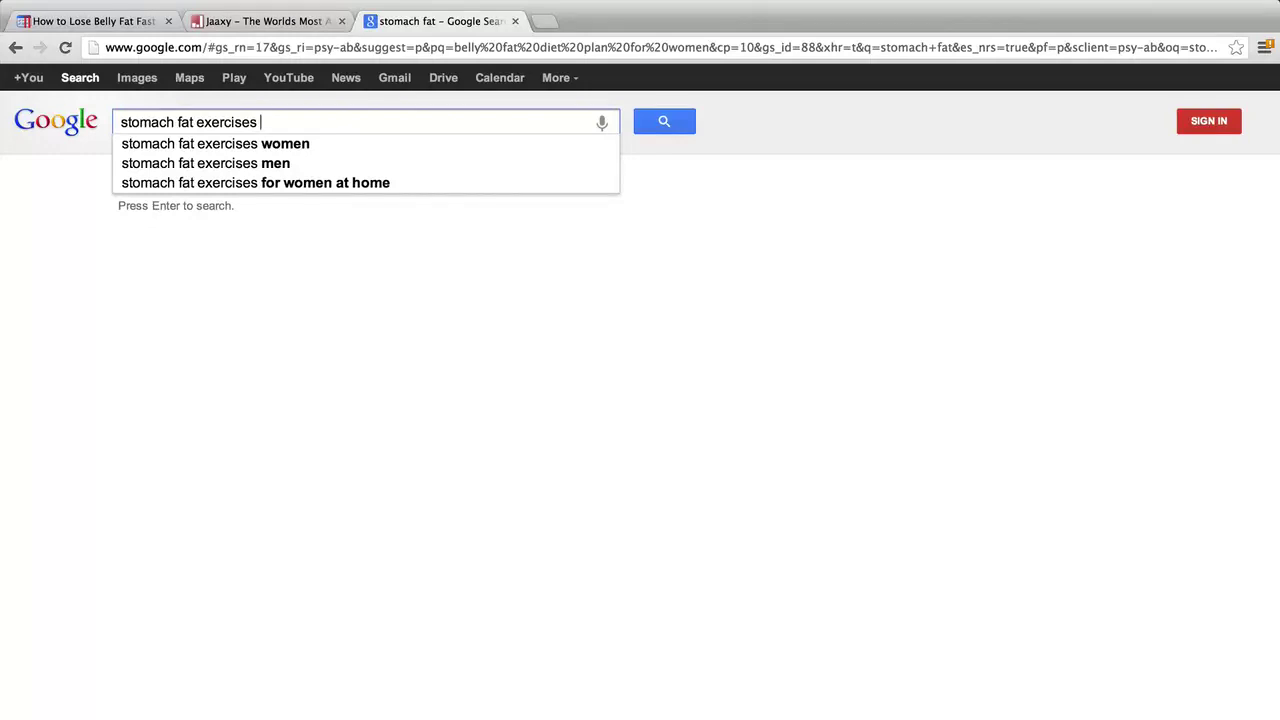
- Switch to Jaaxy, find keywords for the copied phrase "belly fat diet plan for women" and check its average searches and QSR
left_click(265, 21)
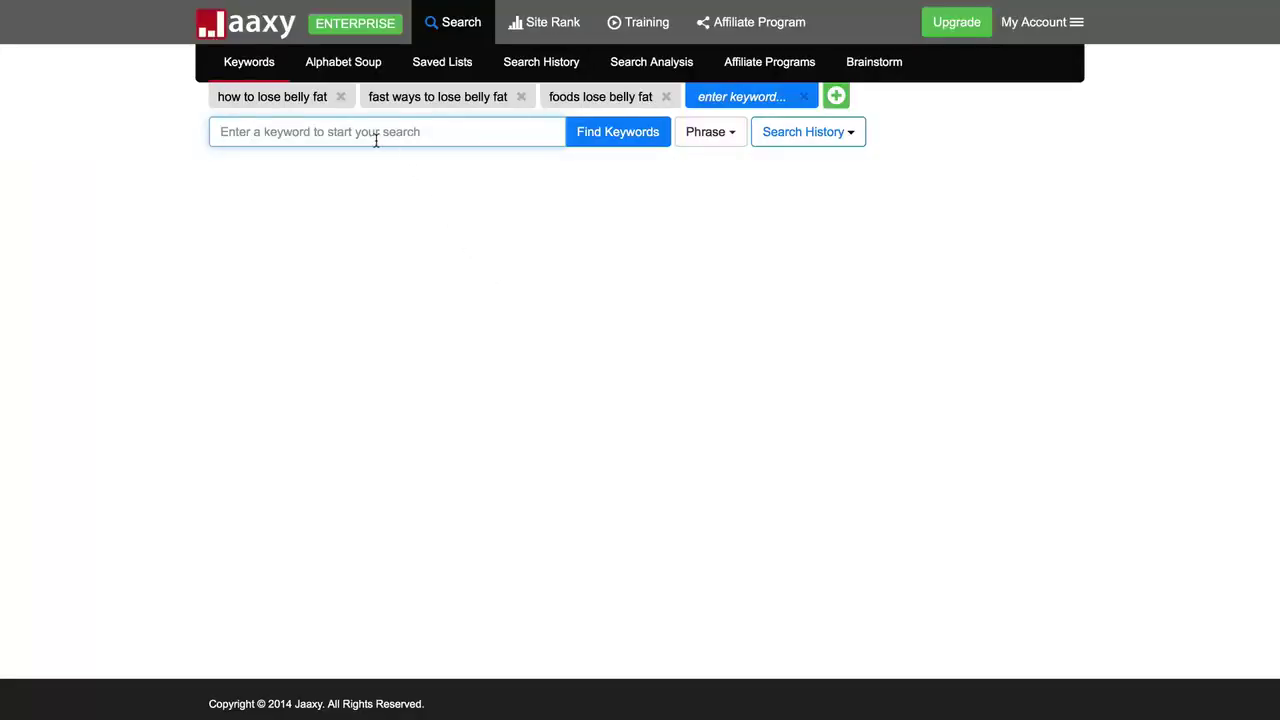
key("super+v")
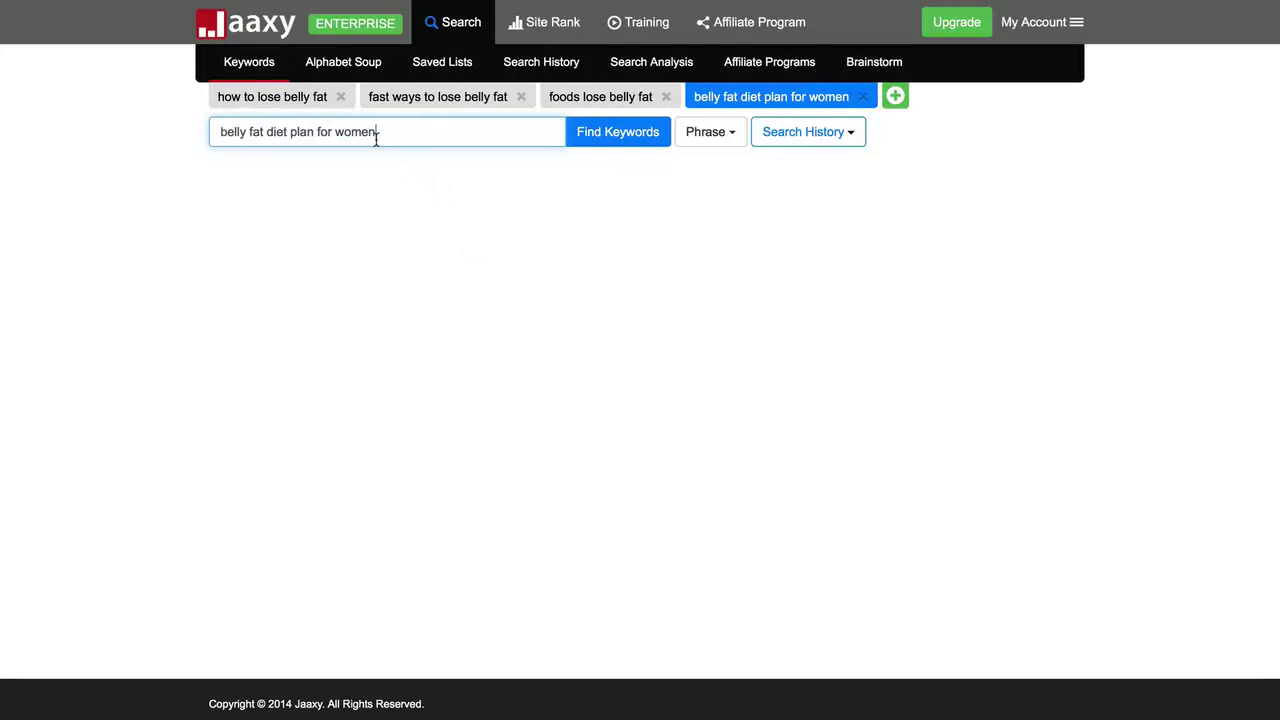
left_click(616, 148)
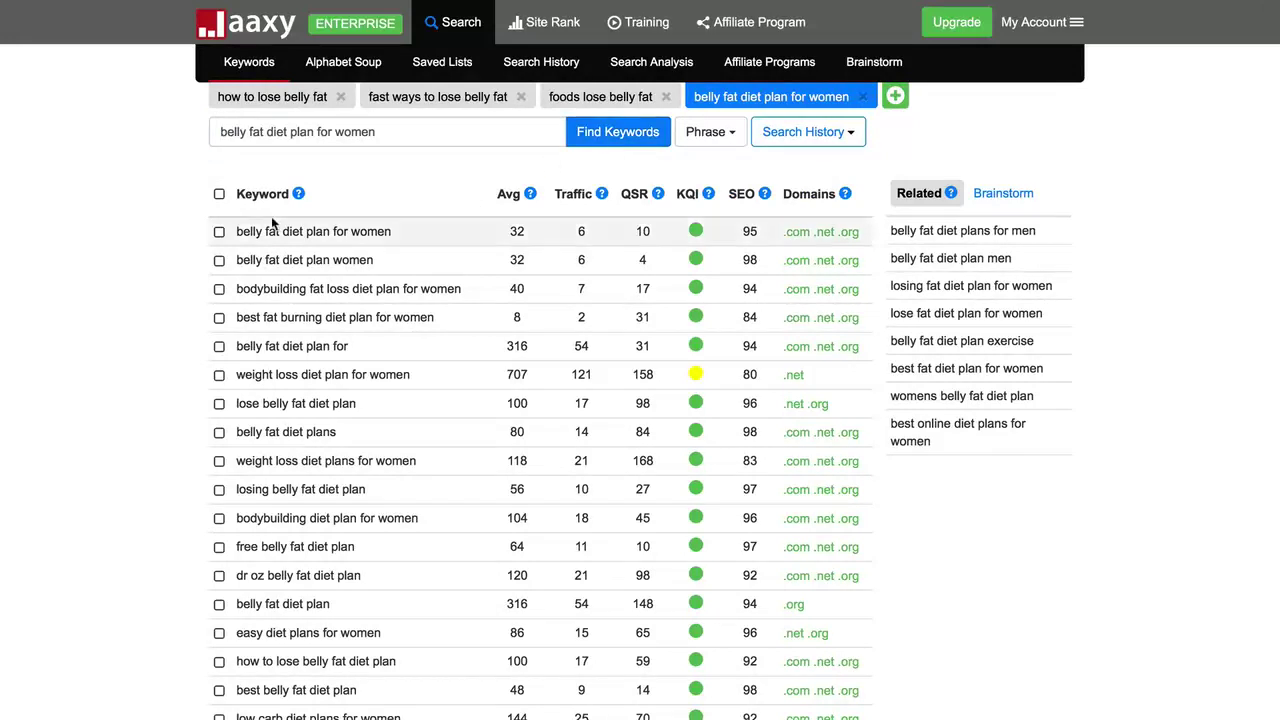
left_click_drag(231, 232, 405, 240)
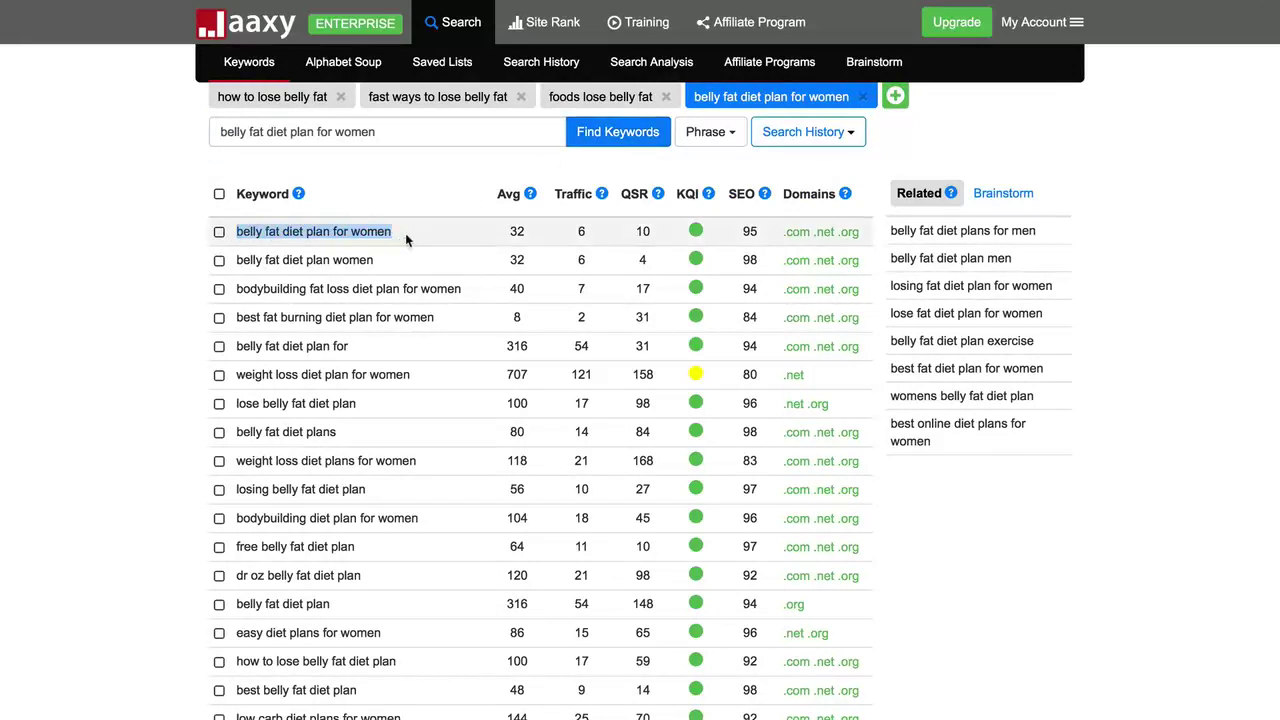
double_click(517, 231)
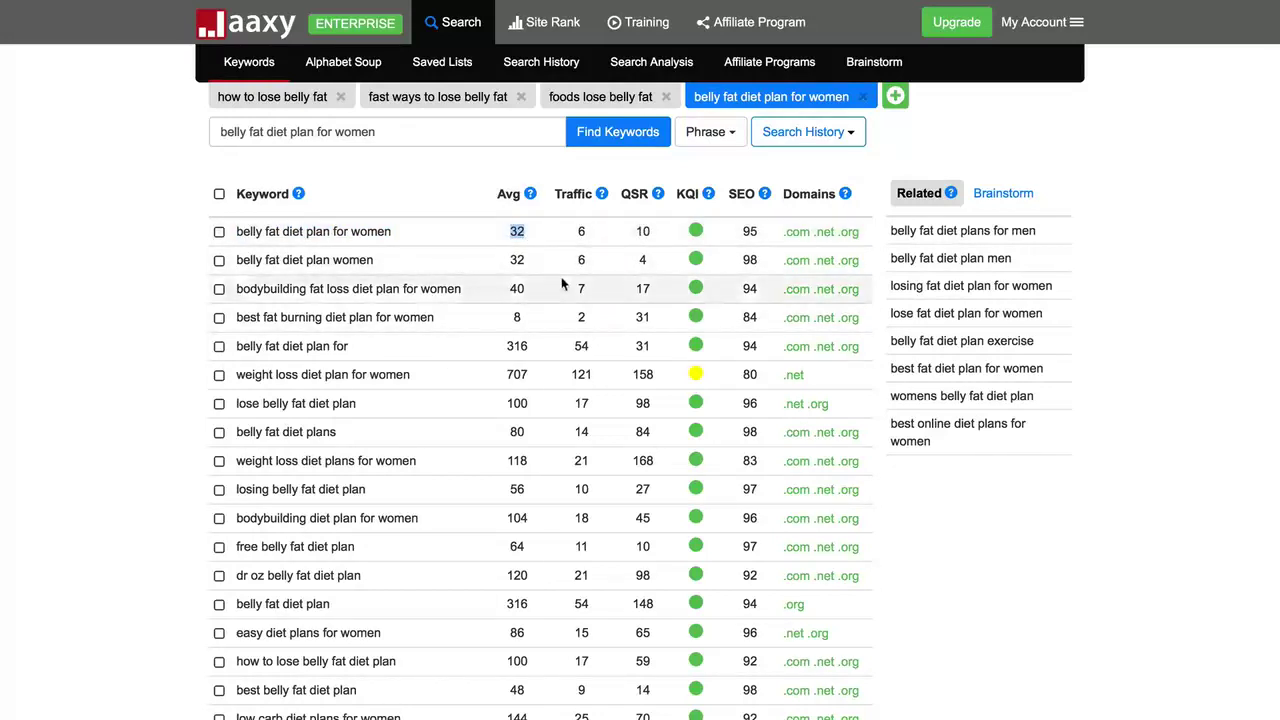
double_click(643, 231)
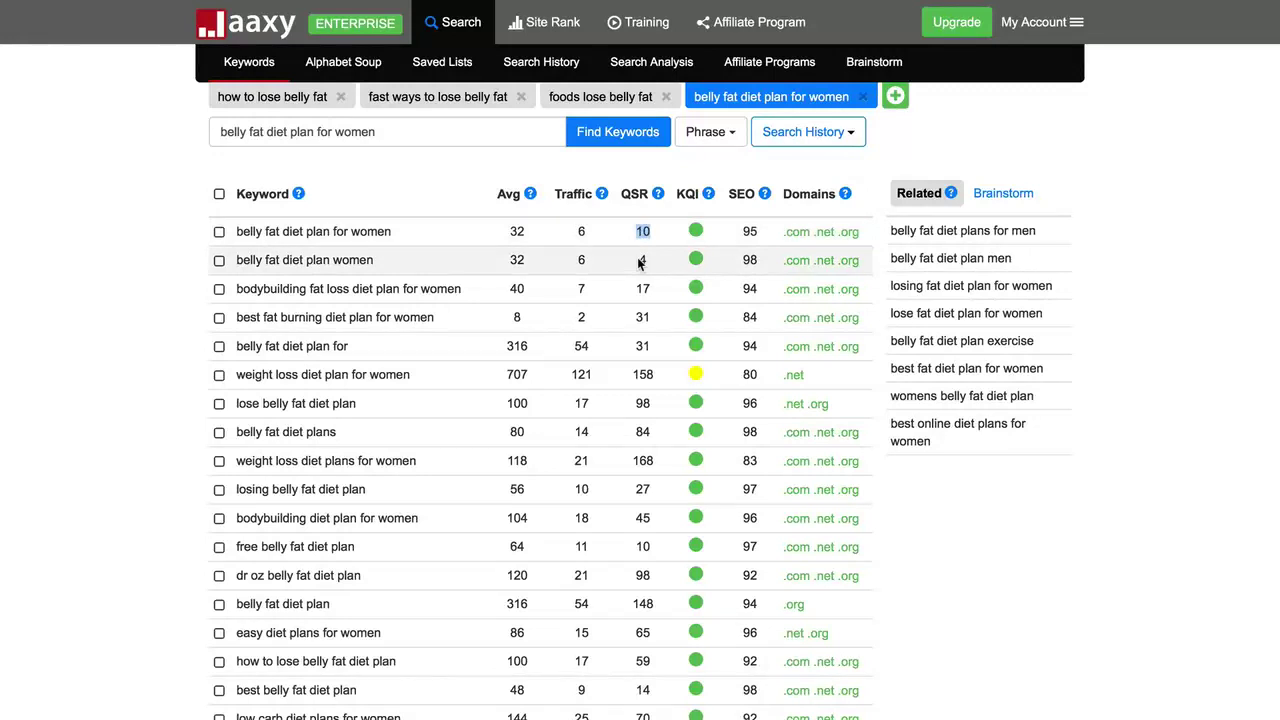
left_click_drag(412, 238, 243, 235)
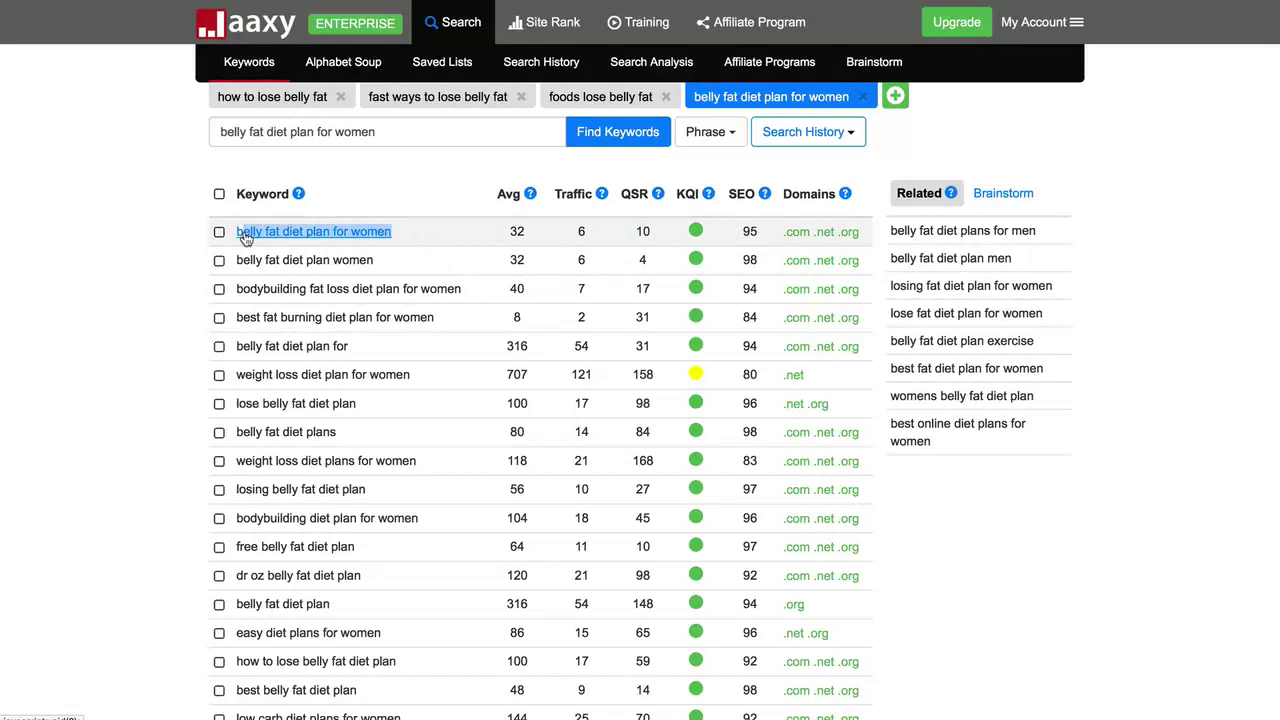
- Select the "belly fat diet plan for women" keyword and look through the rest of its results
scroll(258, 340, "down", 2)
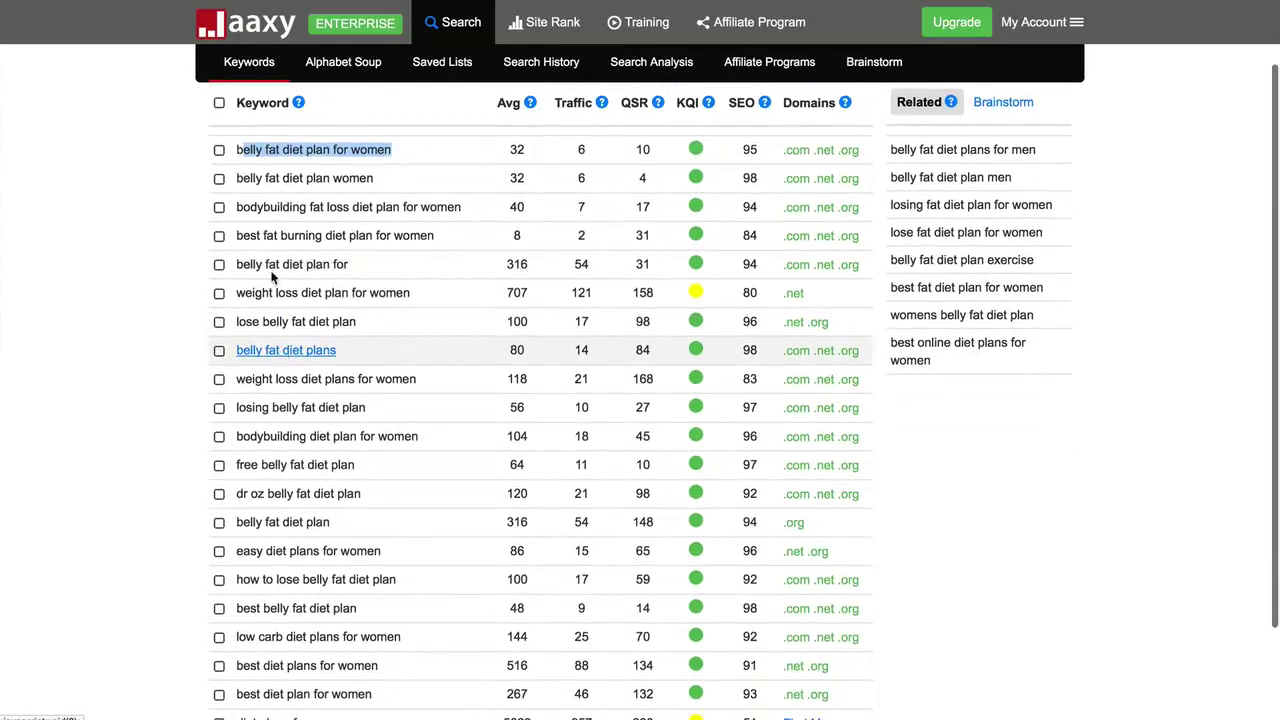
left_click(219, 150)
scroll(235, 230, "up", 2)
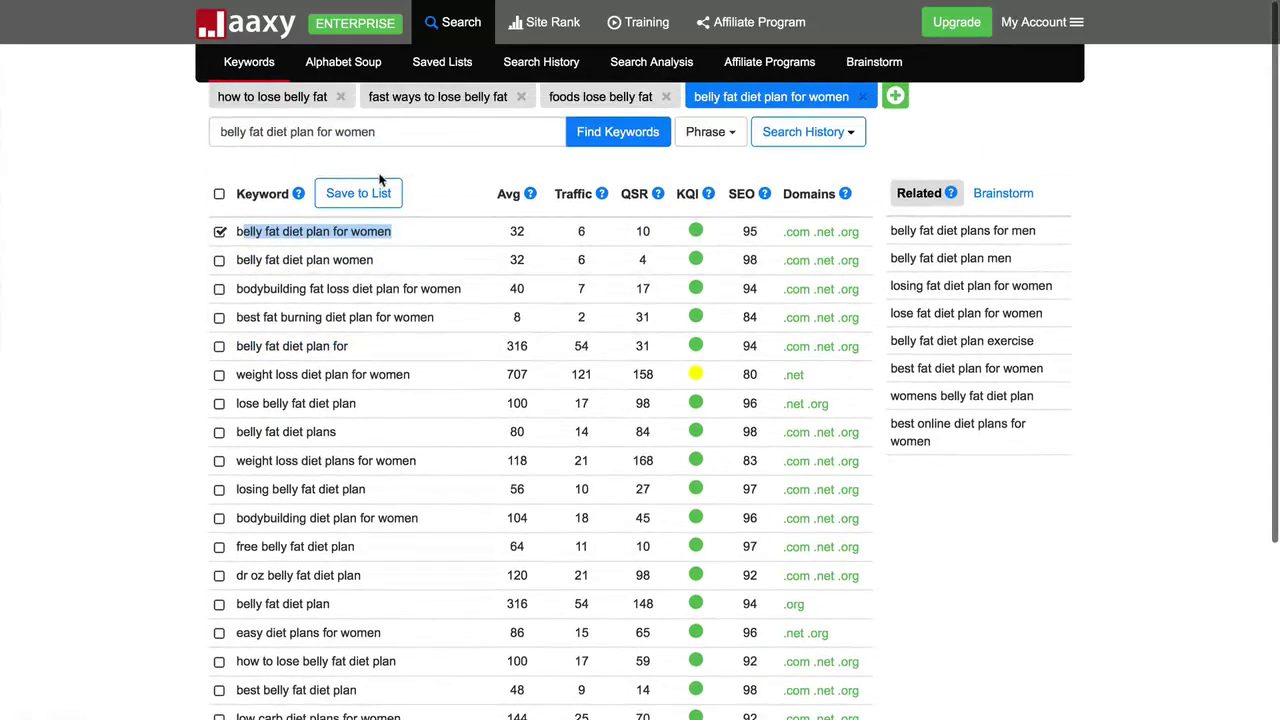
scroll(285, 360, "down", 4)
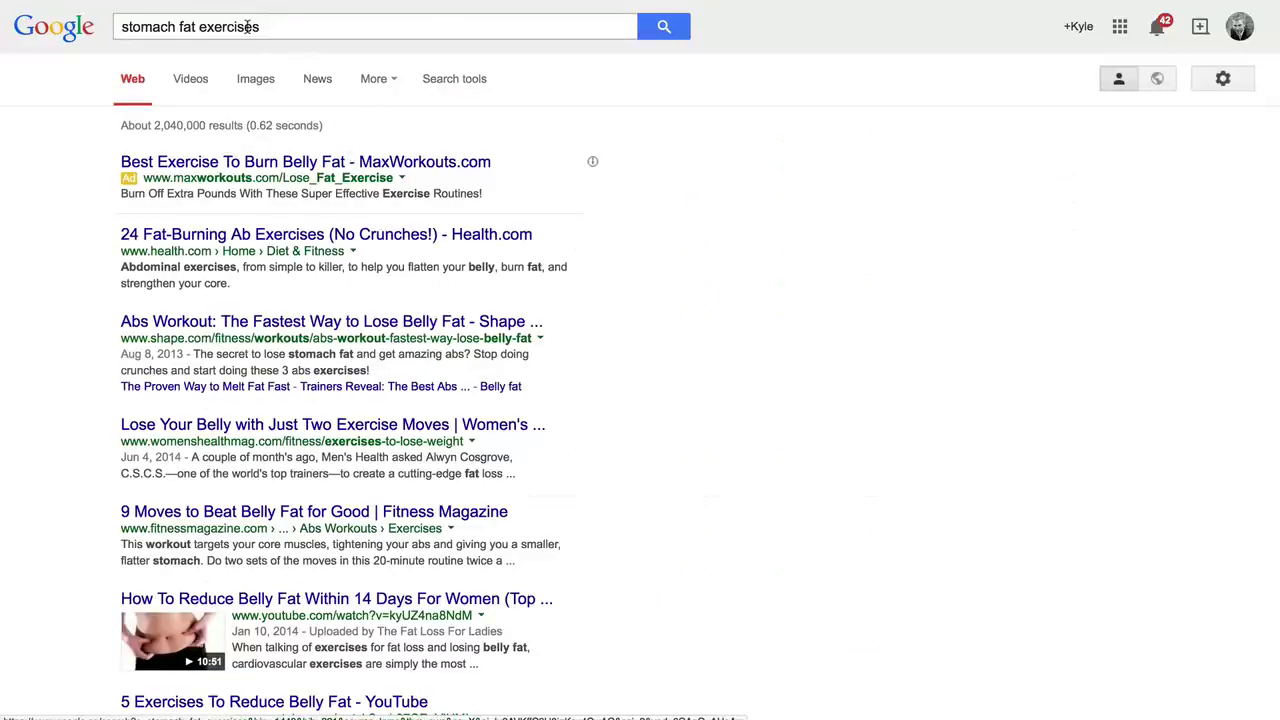
- Copy "stomach fat exercises" from the Google search, find its keywords in Jaaxy and review the resulting keyword list
left_click_drag(264, 27, 97, 25)
key("ctrl+c")
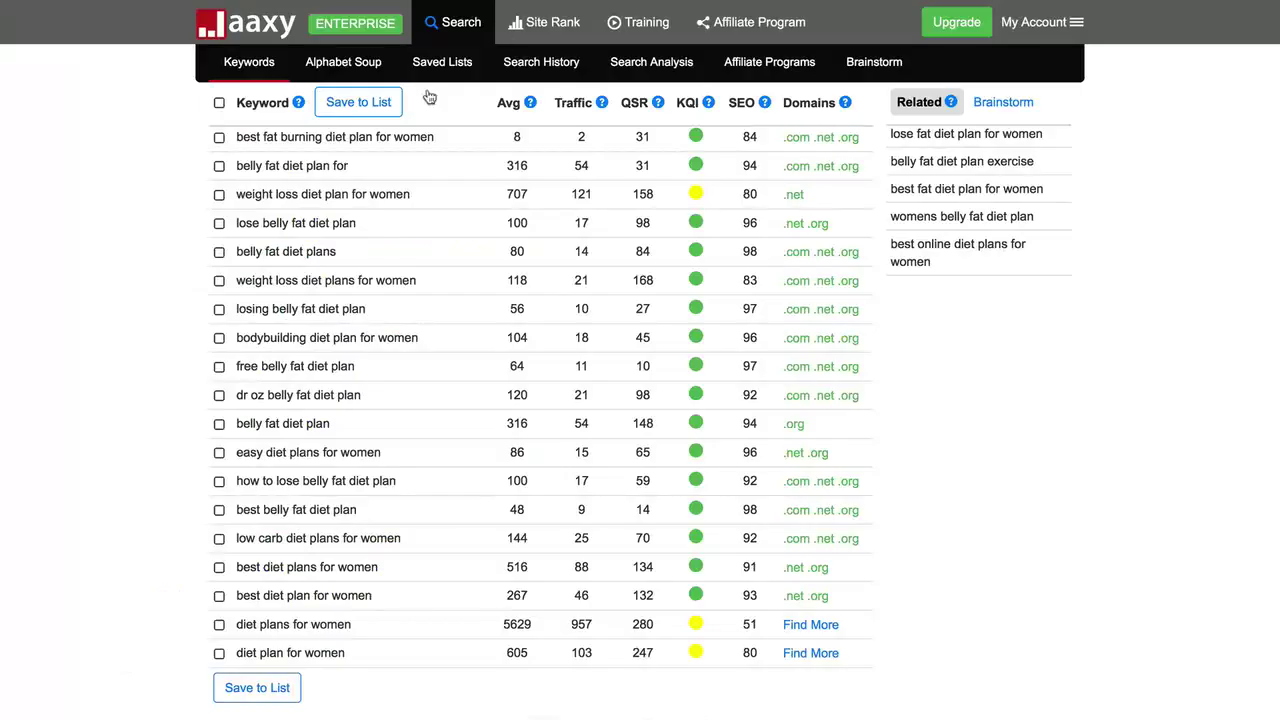
scroll(361, 175, "up", 3)
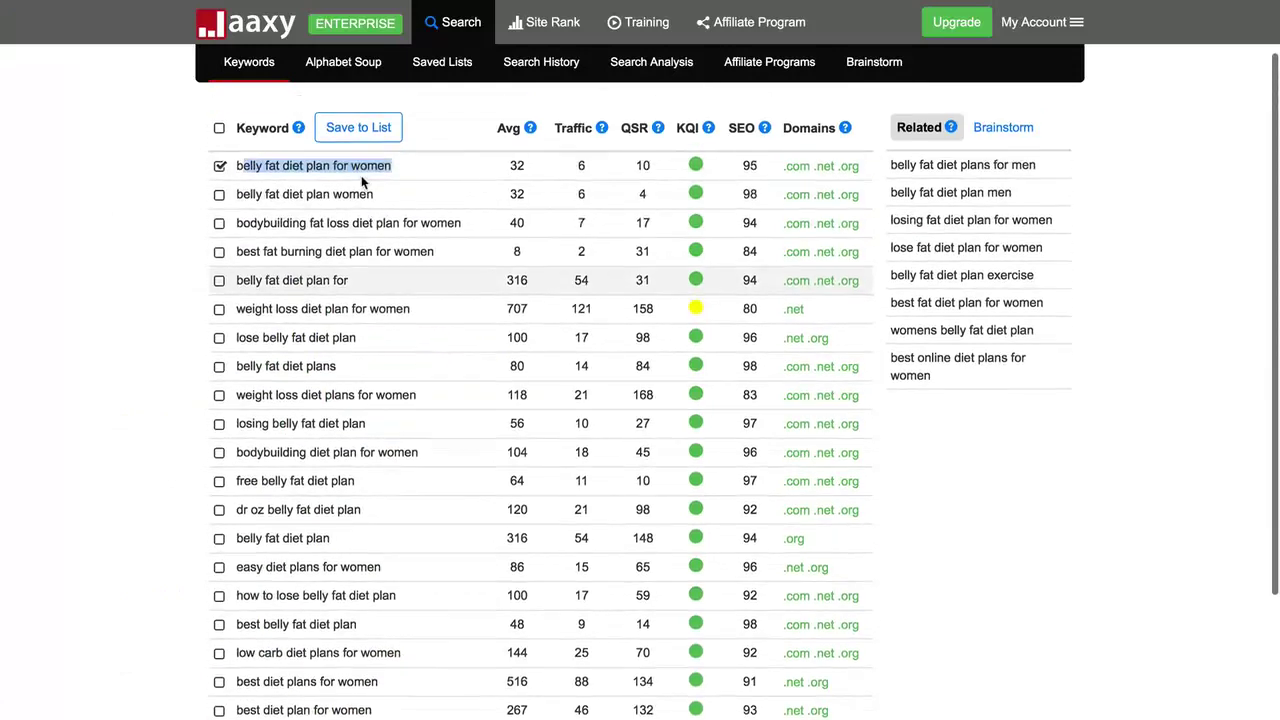
triple_click(370, 133)
key("ctrl+v")
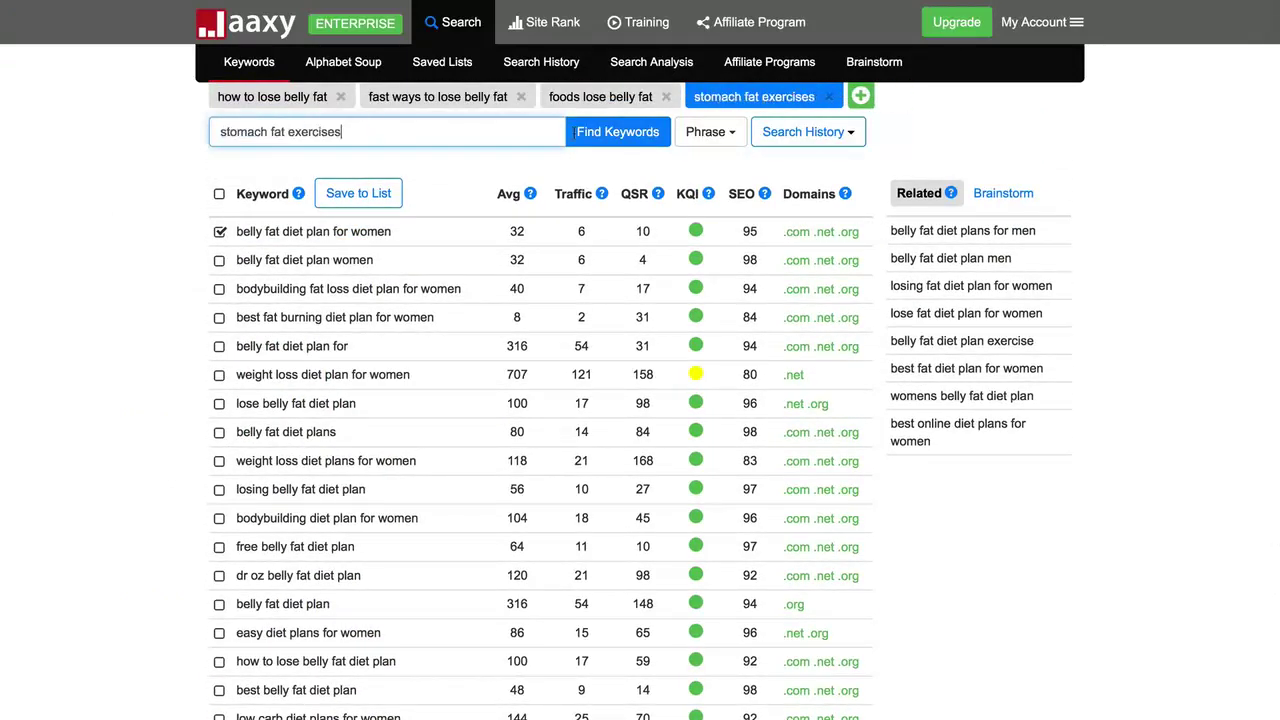
left_click(632, 138)
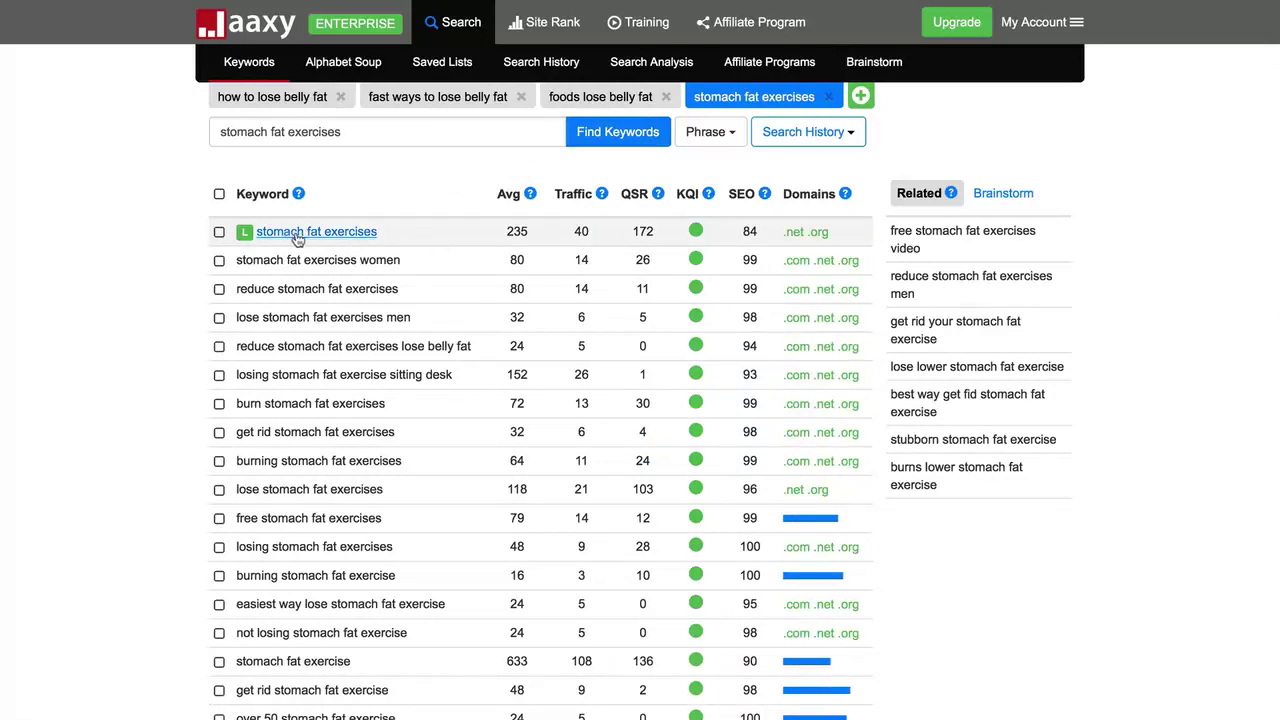
mouse_move(243, 234)
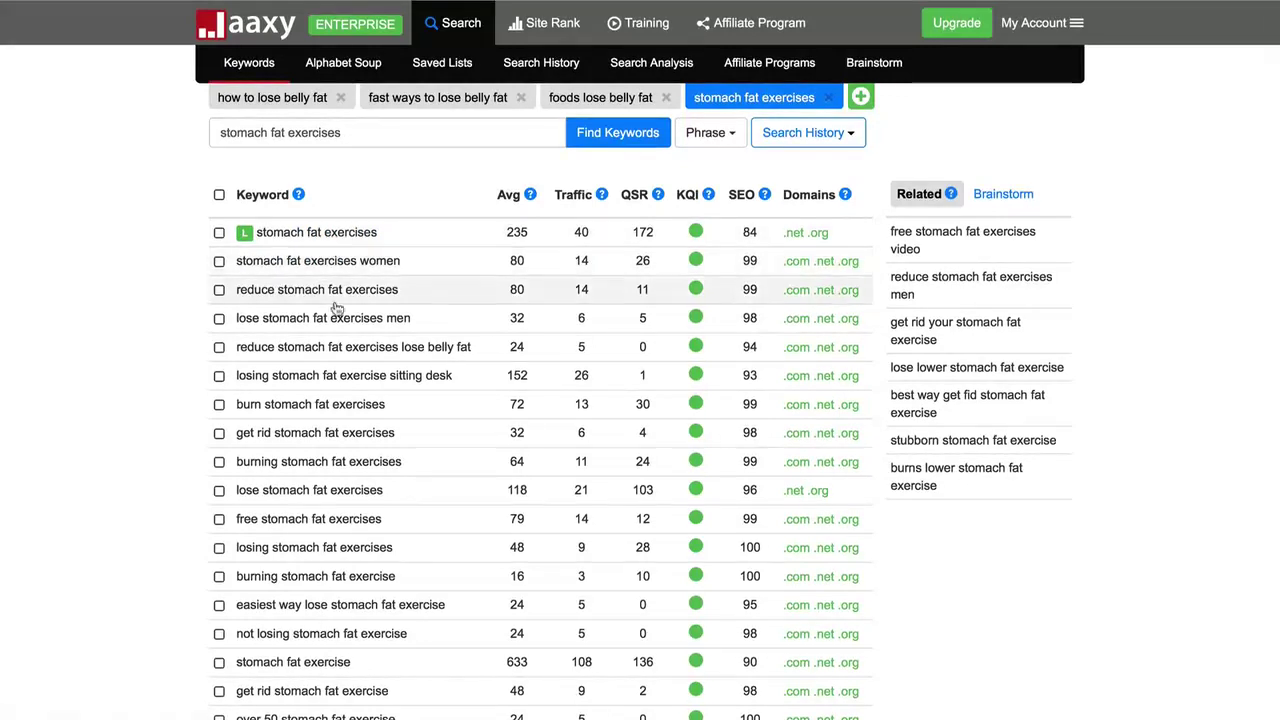
scroll(347, 457, "down", 1)
scroll(347, 457, "down", 3)
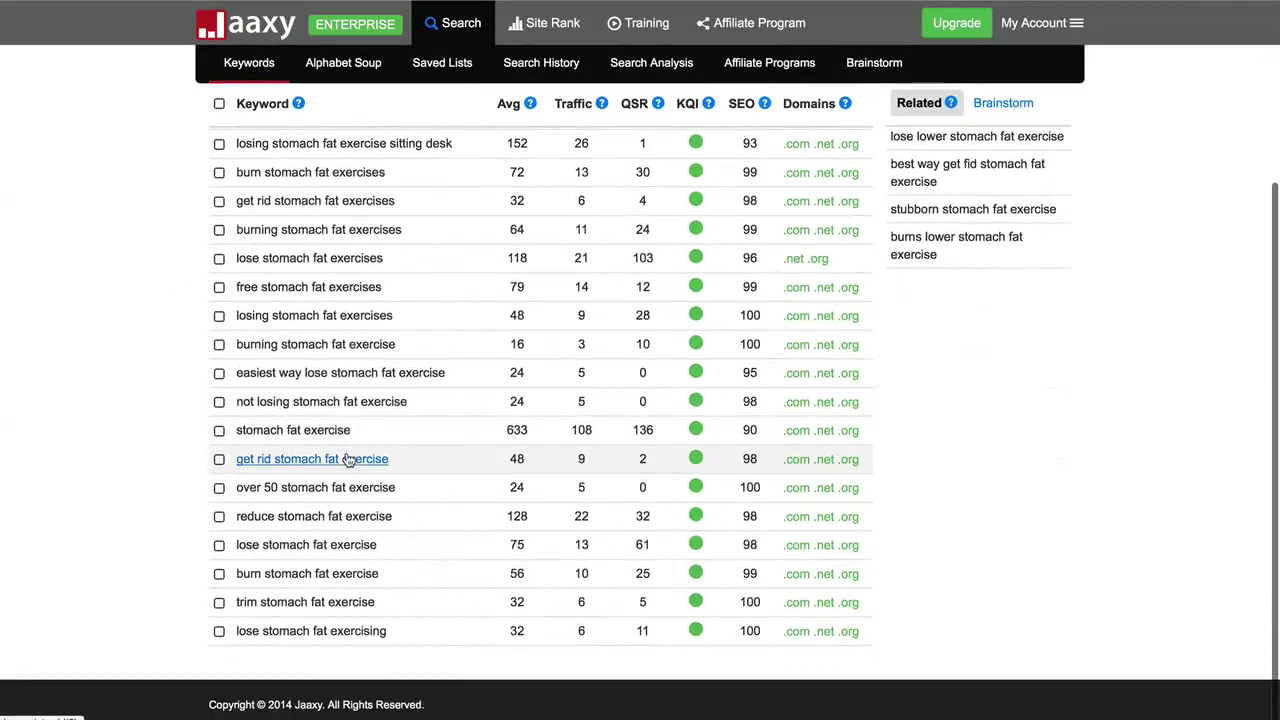
scroll(347, 457, "up", 3)
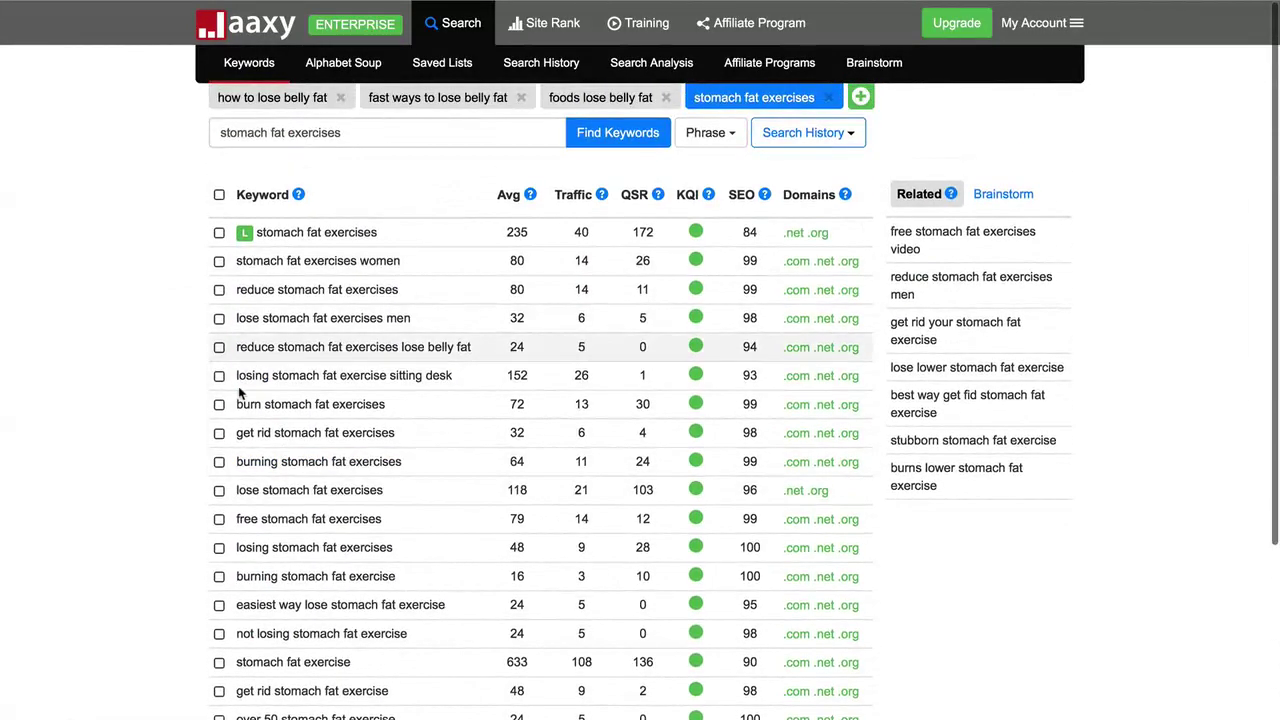
scroll(250, 576, "up", 1)
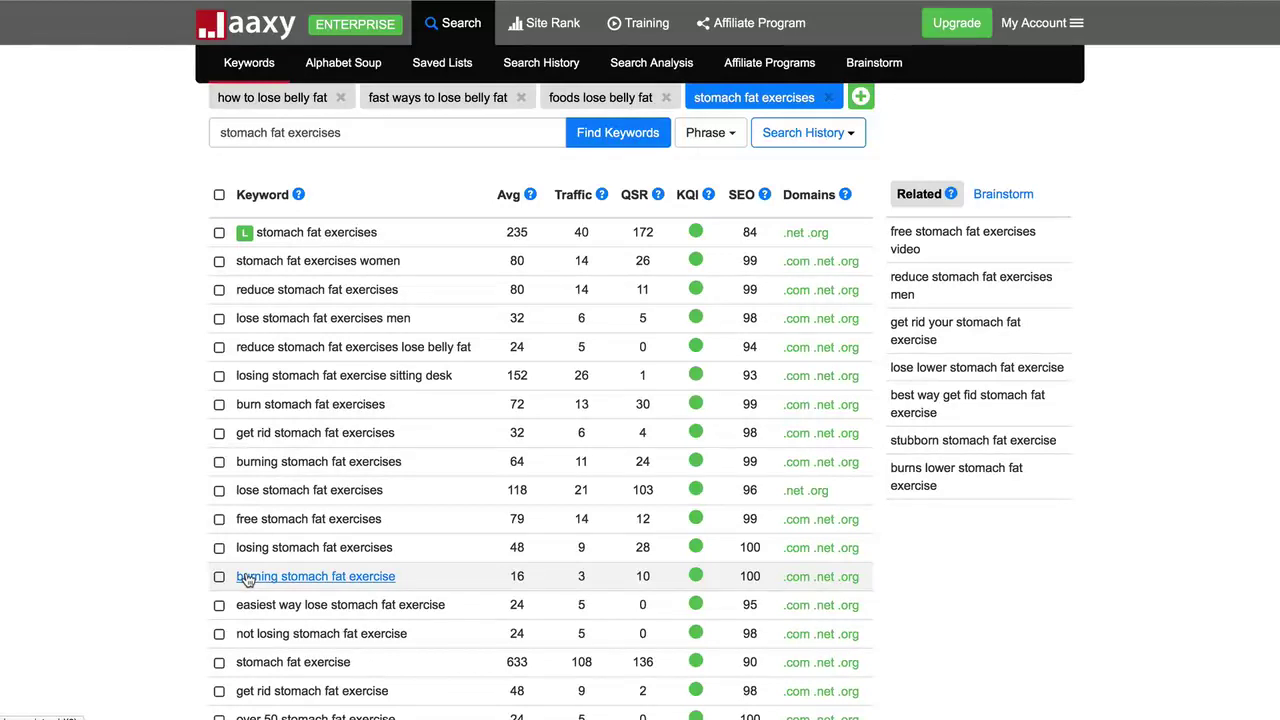
- Sort the stomach fat exercise keywords by ascending QSR and examine the QSR values down the list
left_click(637, 198)
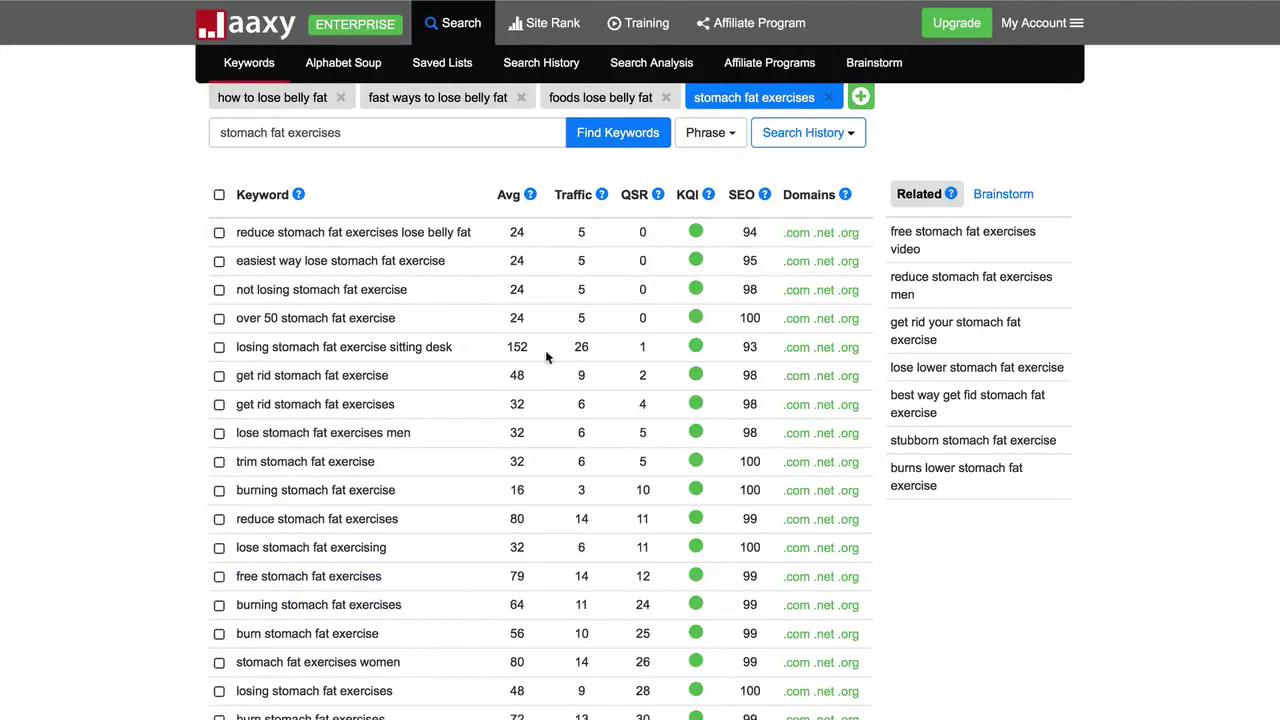
scroll(638, 563, "down", 5)
scroll(637, 565, "up", 5)
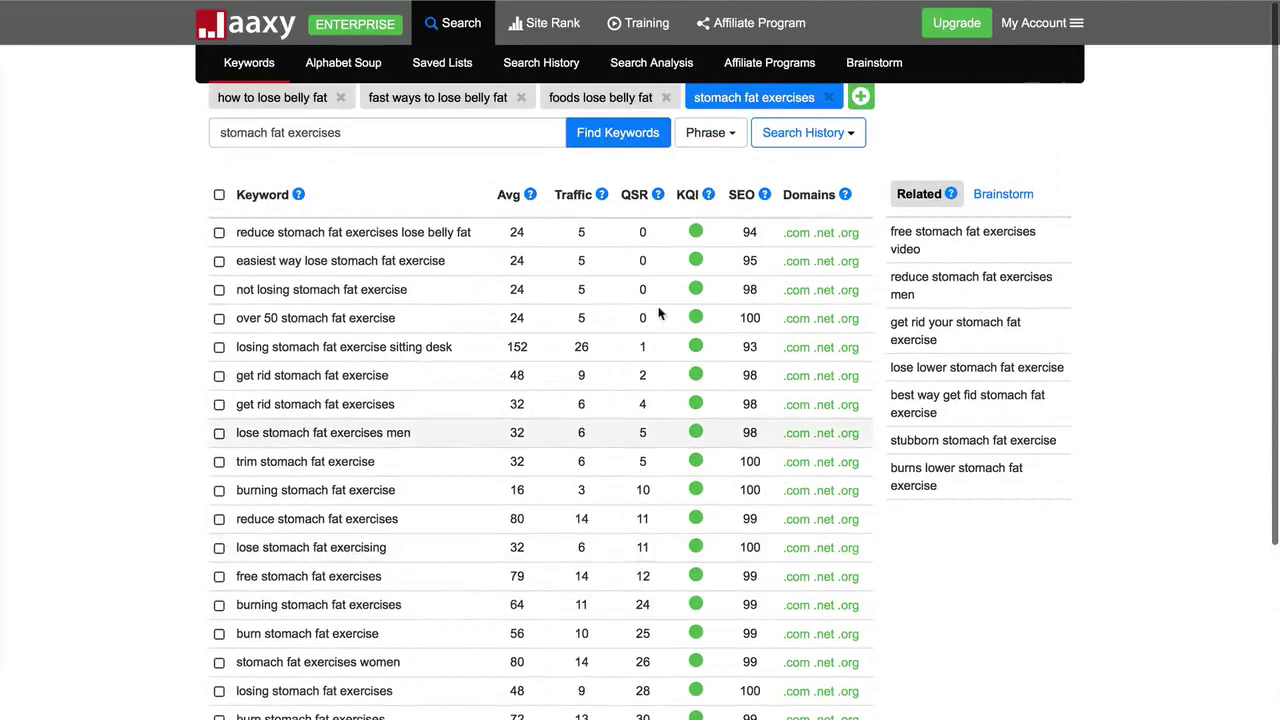
double_click(639, 234)
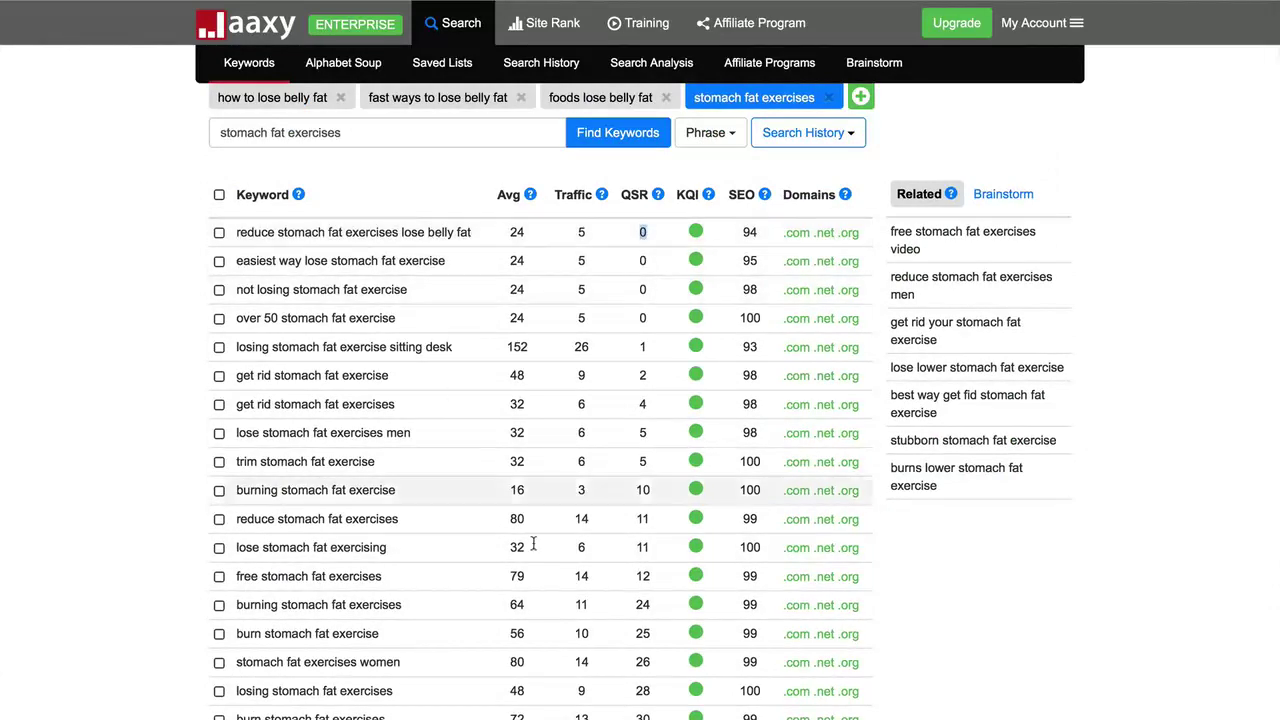
scroll(534, 545, "down", 3)
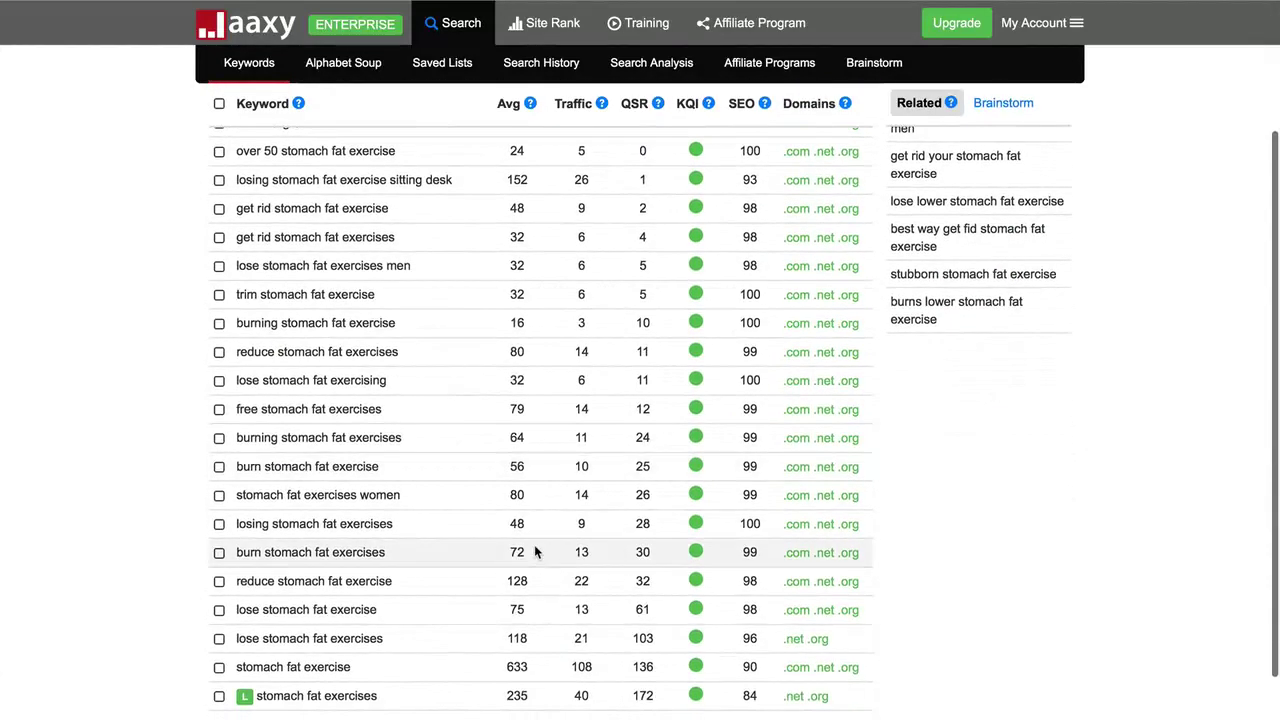
scroll(535, 552, "up", 3)
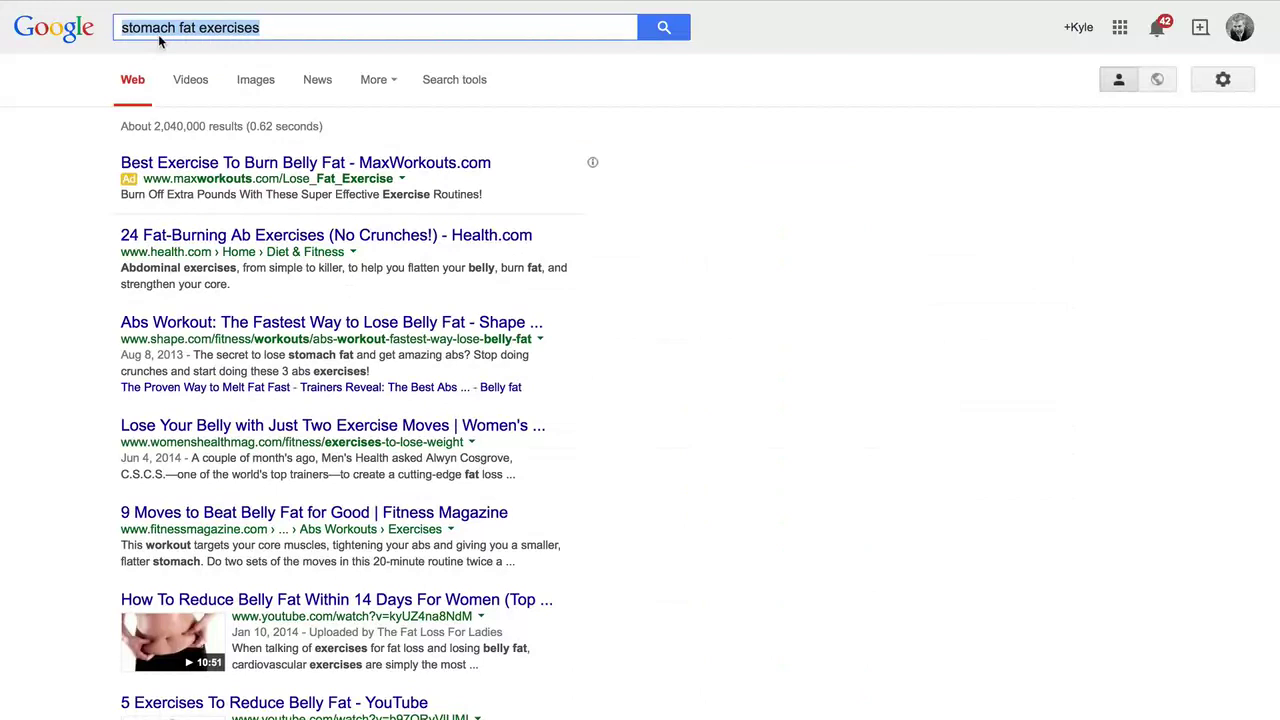
double_click(211, 27)
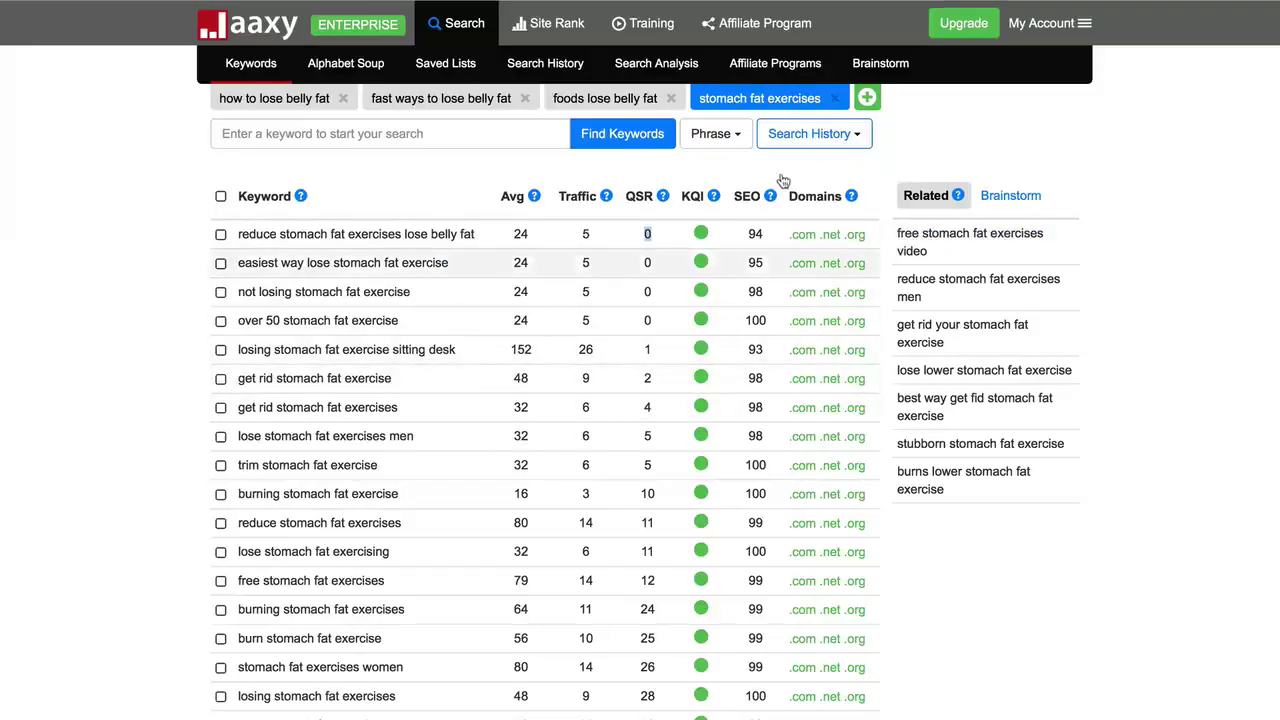
- Open the Jaaxy upgrade options and compare the prices and features of the Free, Pro and Enterprise plans
left_click(966, 25)
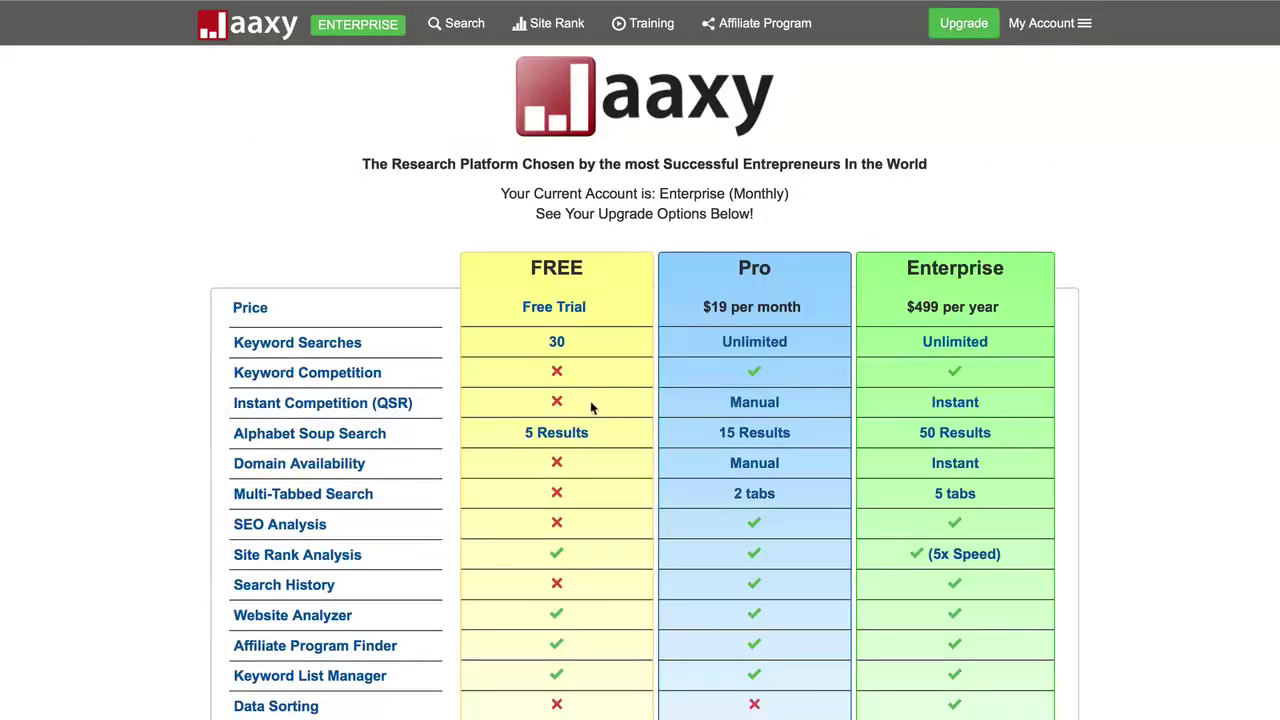
scroll(591, 405, "down", 5)
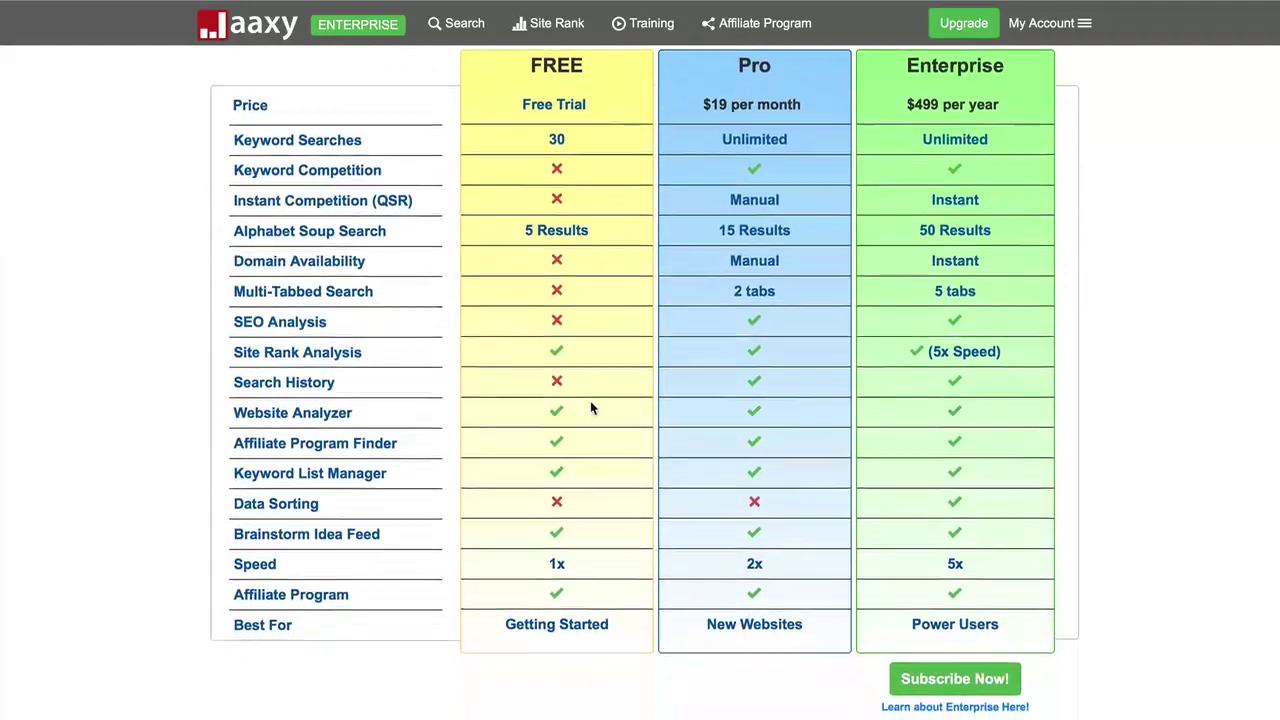
scroll(673, 450, "up", 5)
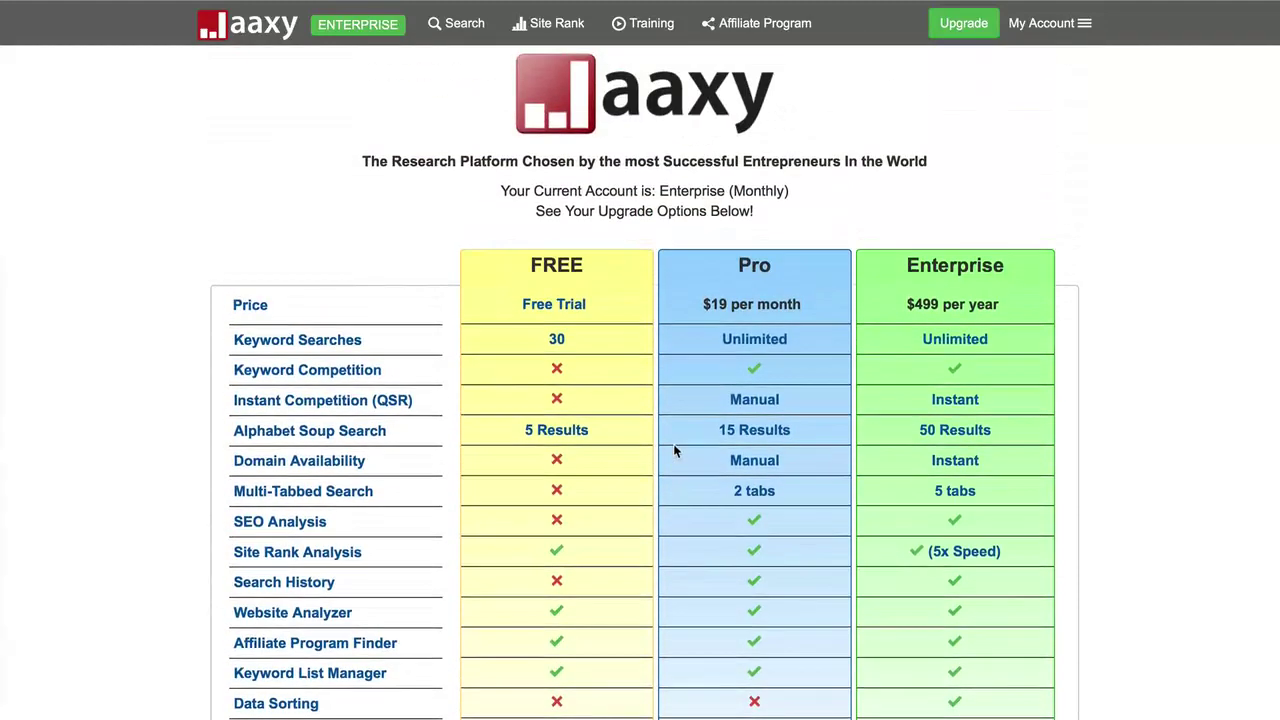
scroll(673, 450, "down", 1)
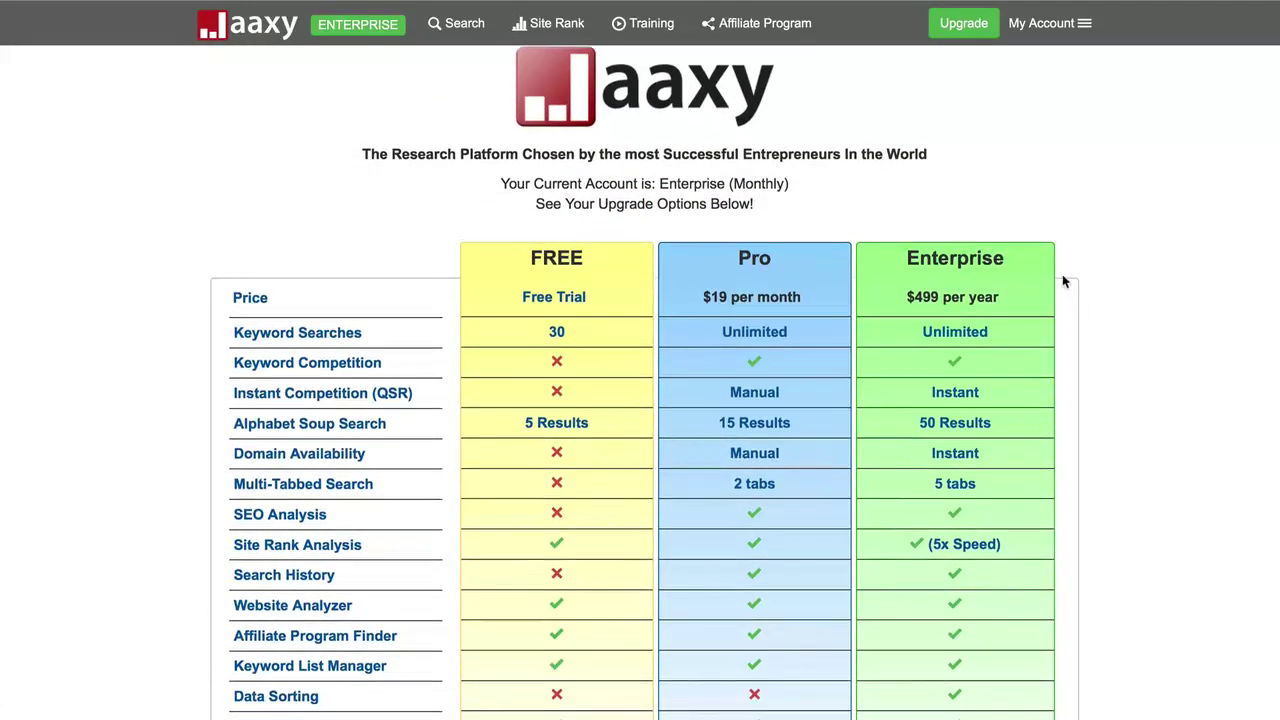
scroll(896, 465, "down", 5)
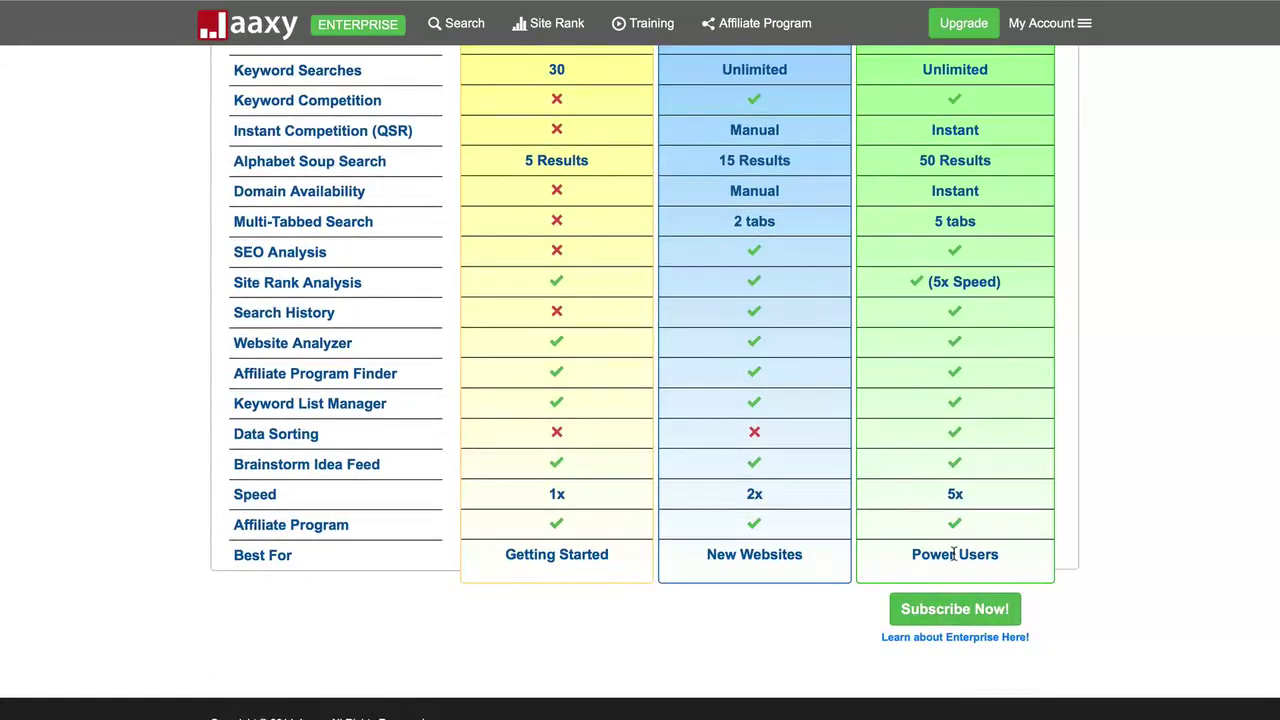
scroll(916, 668, "up", 4)
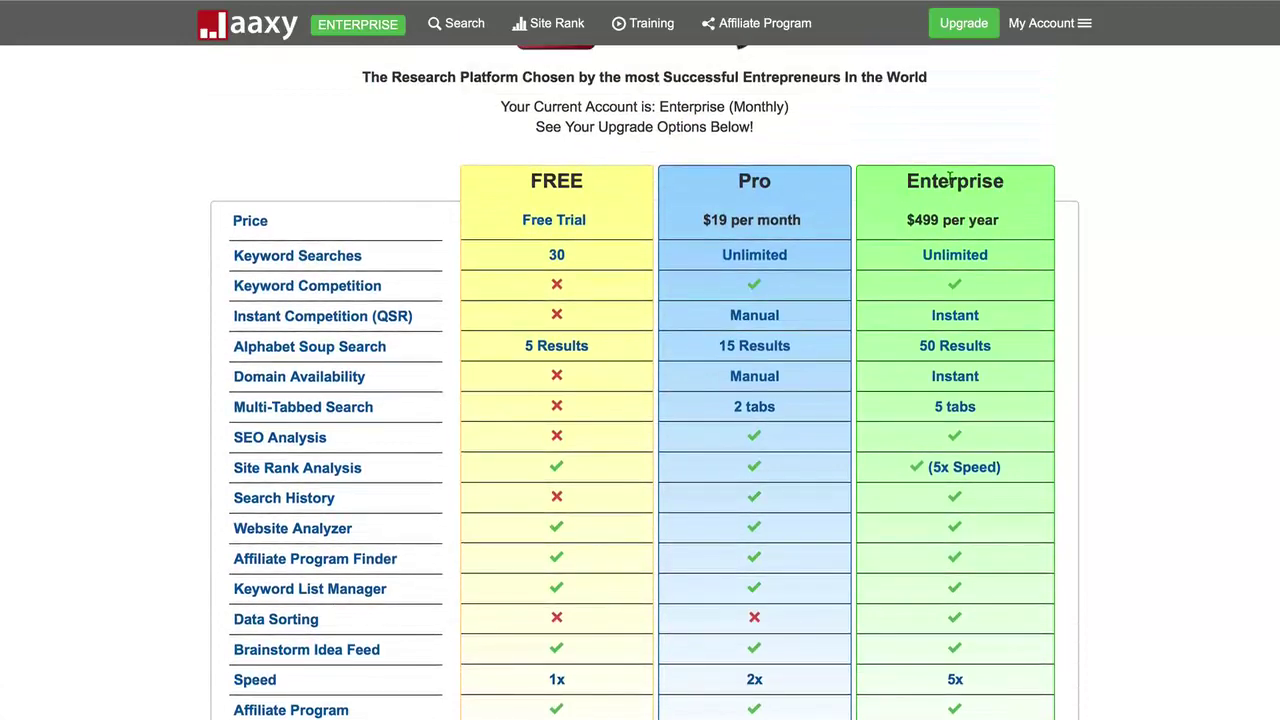
left_click_drag(901, 229, 1015, 234)
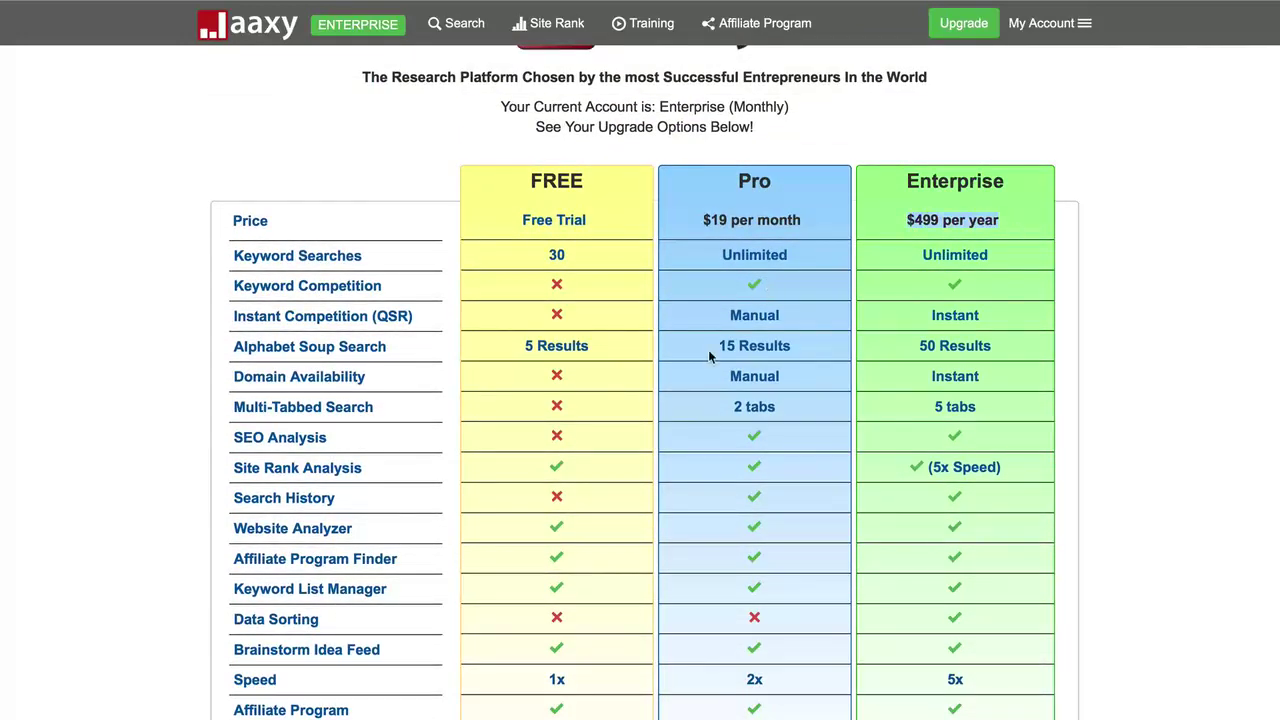
scroll(708, 349, "down", 1)
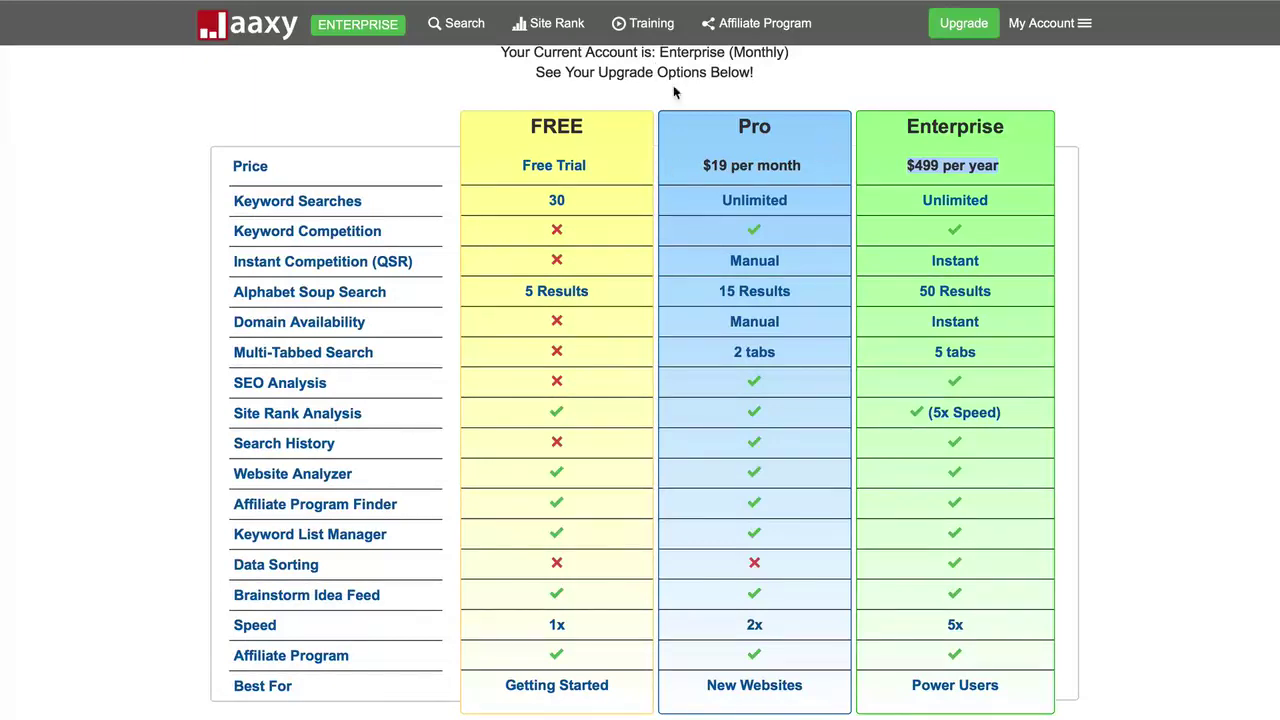
double_click(942, 124)
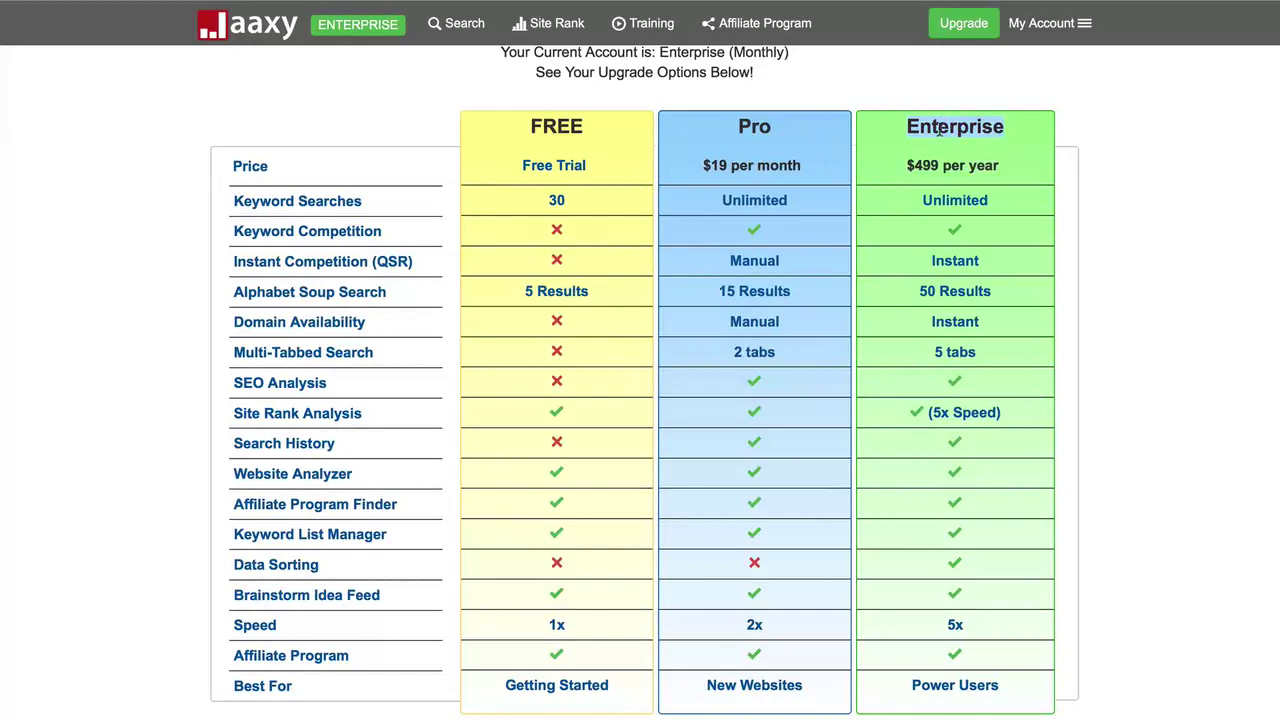
left_click(744, 124)
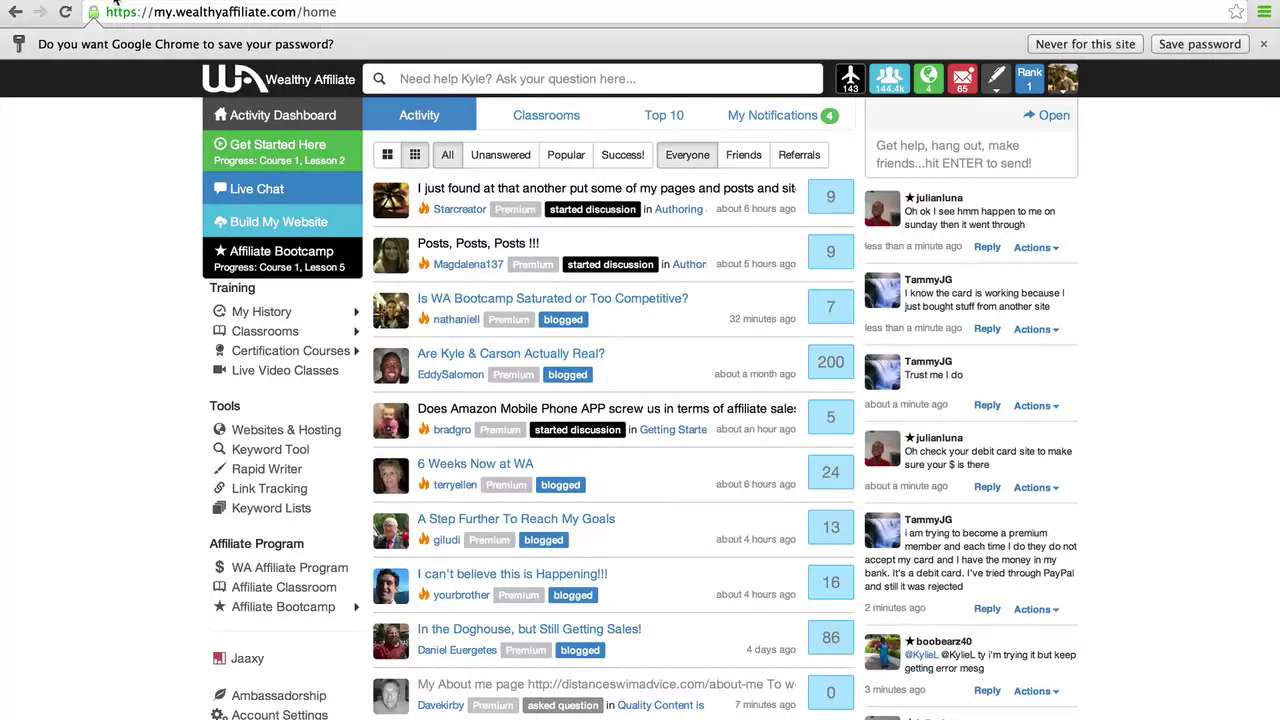
- Switch to Wealthy Affiliate, search its keyword tool for "how to lose belly fat" and review the searches and traffic of the keyword ideas
left_click(261, 452)
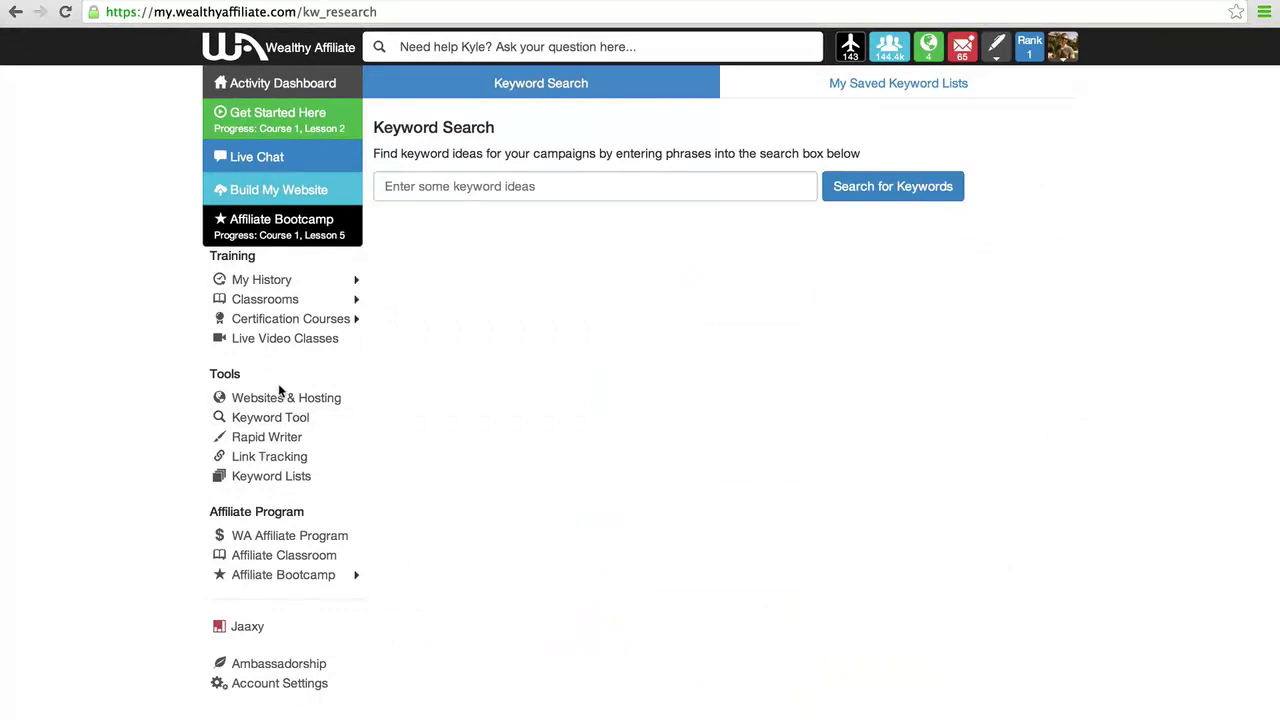
left_click(432, 186)
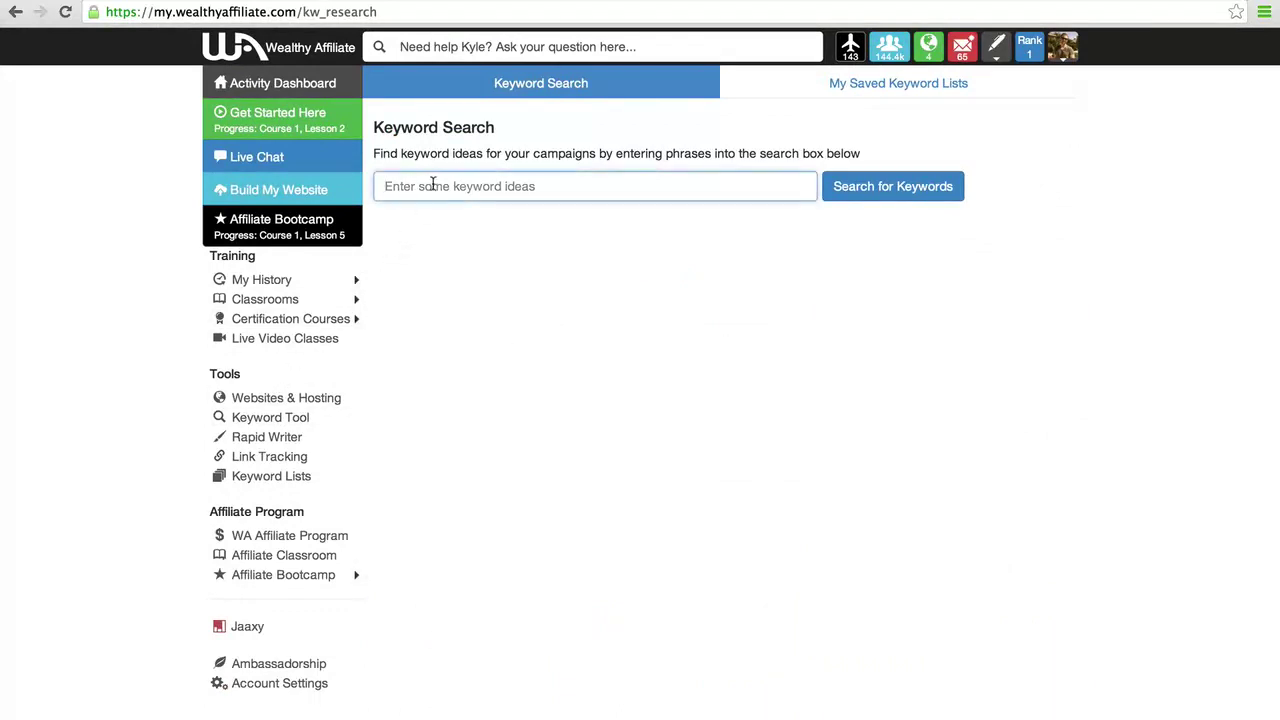
type("how to lose ")
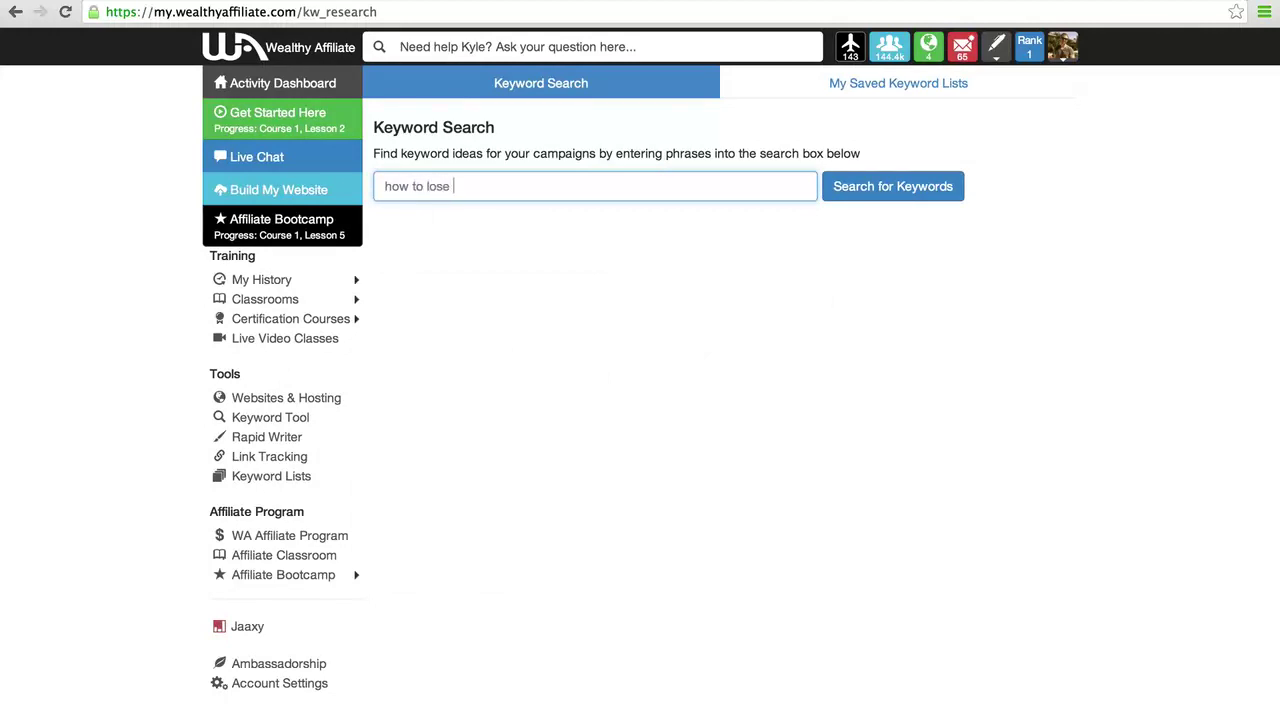
type("belly fat")
left_click(876, 187)
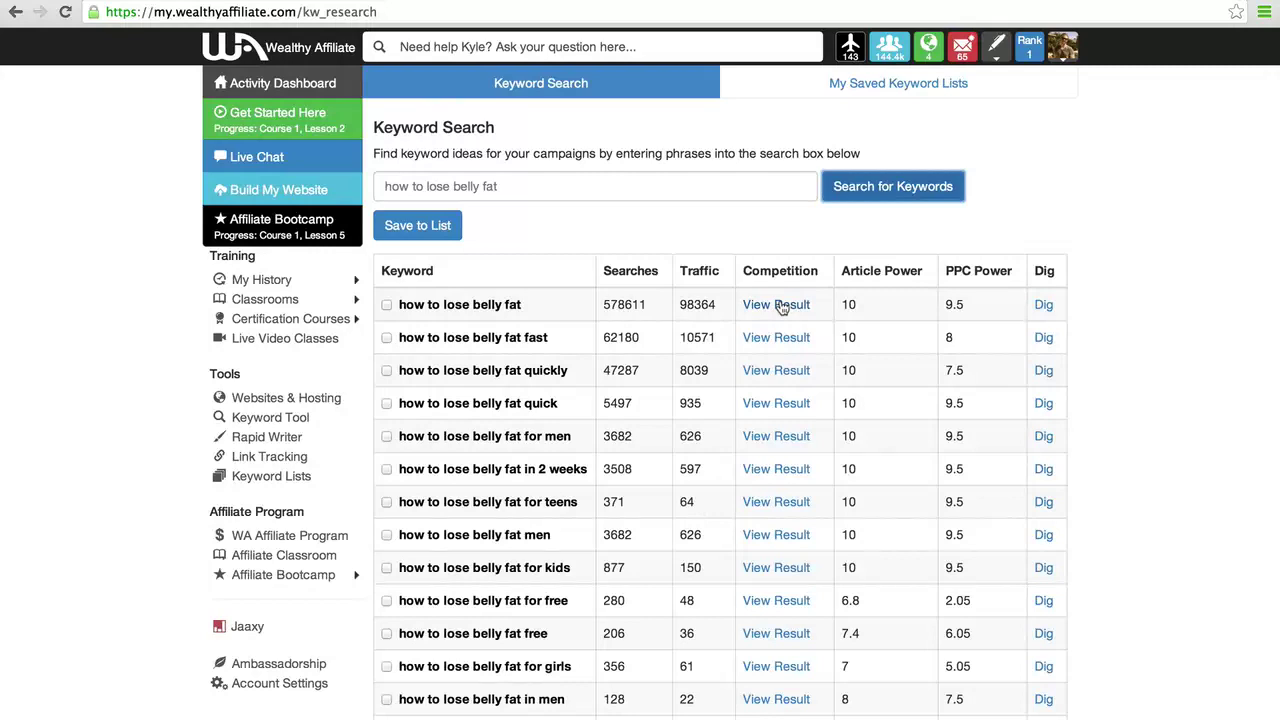
scroll(782, 307, "down", 3)
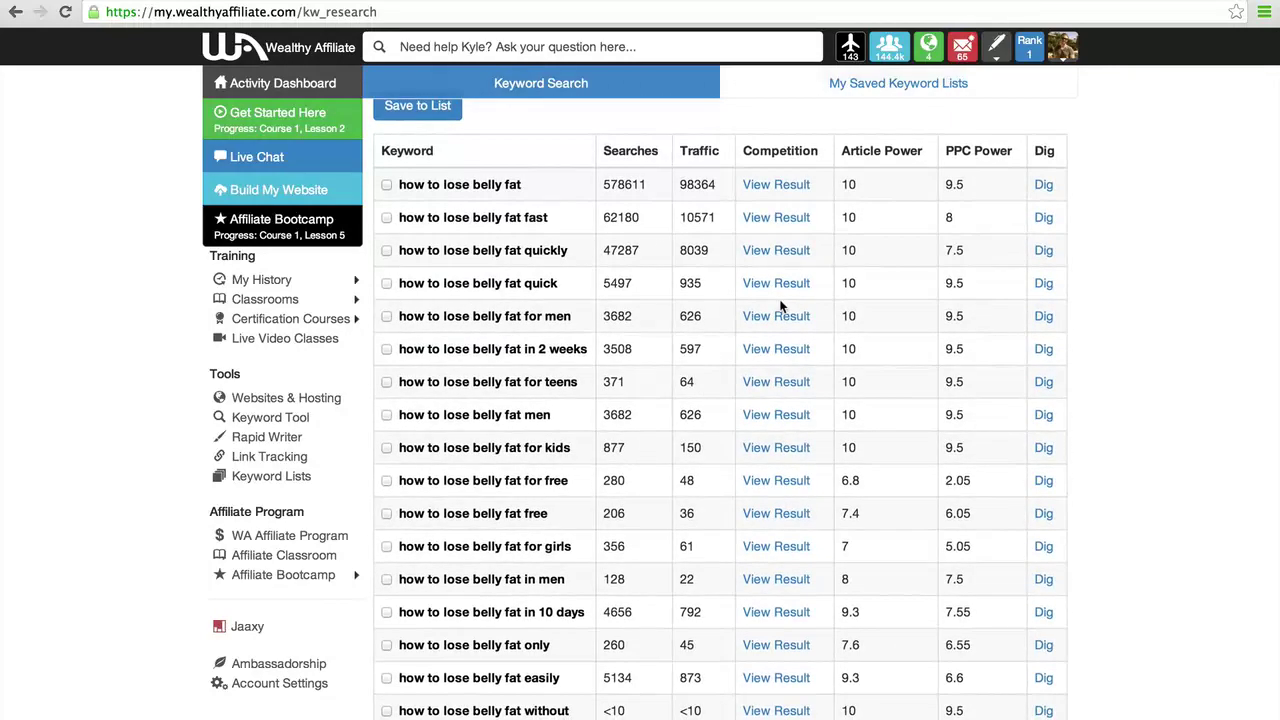
scroll(548, 500, "down", 5)
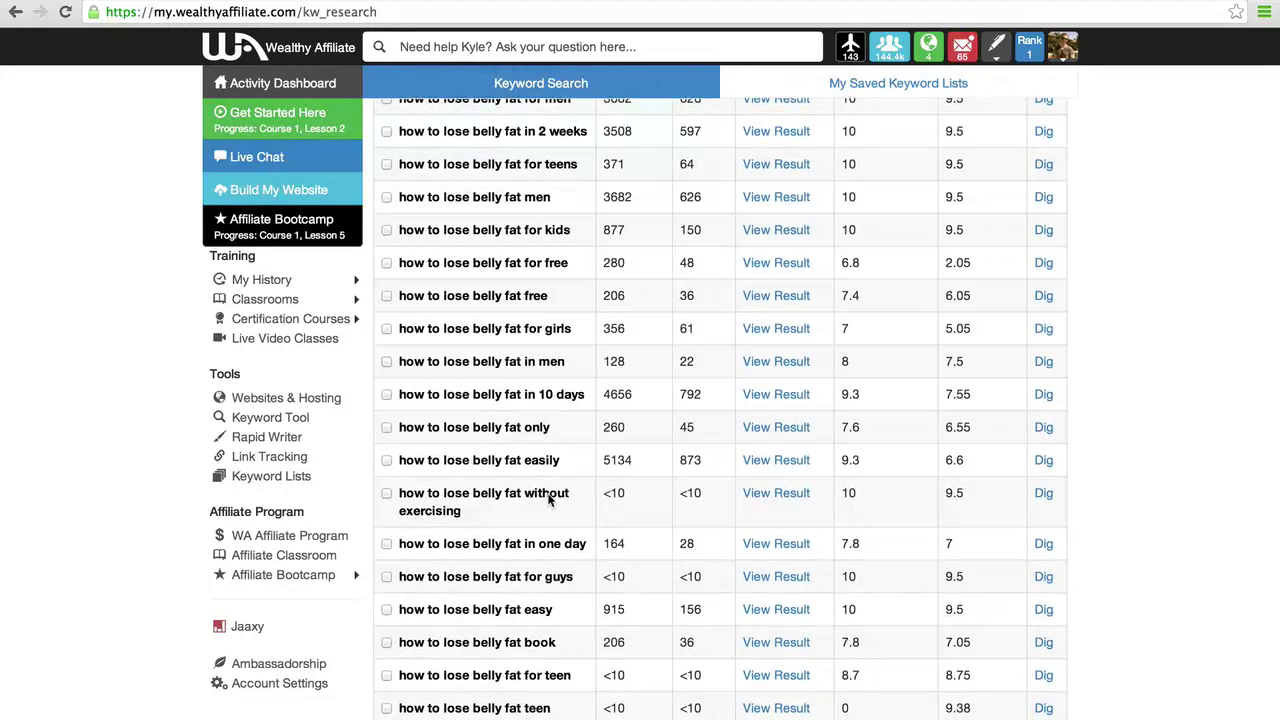
scroll(991, 400, "up", 5)
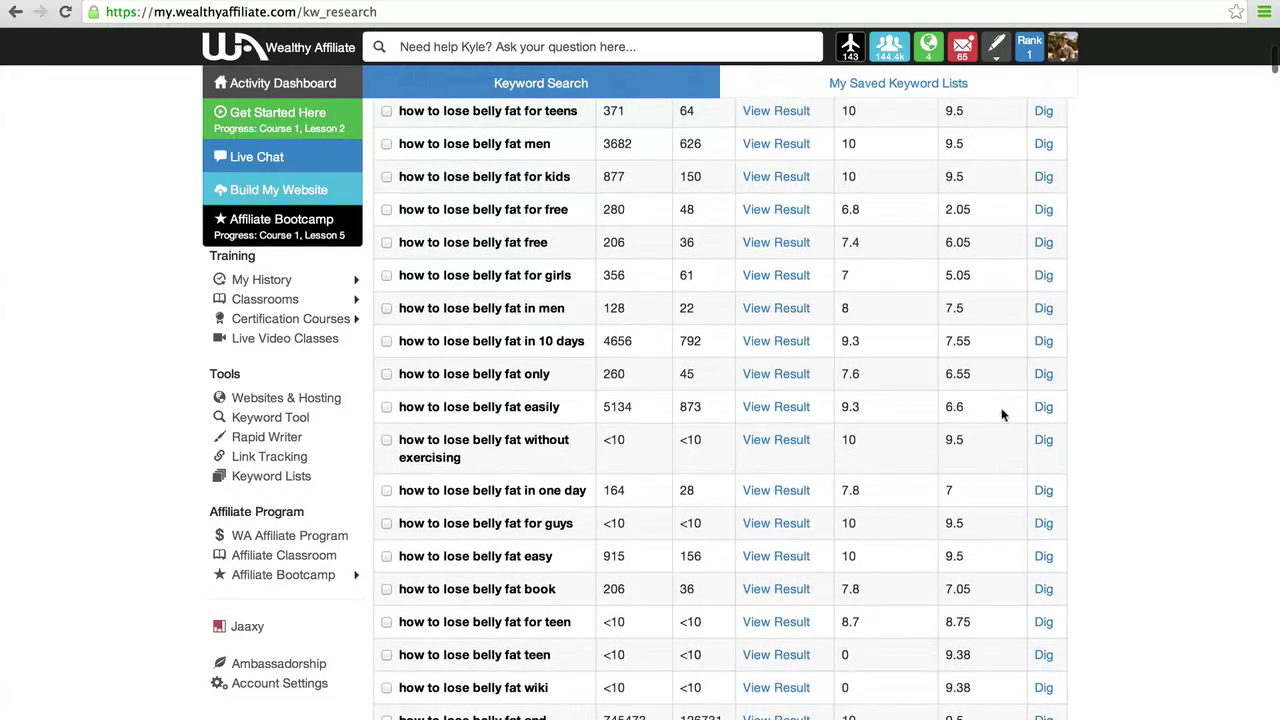
scroll(991, 398, "up", 1)
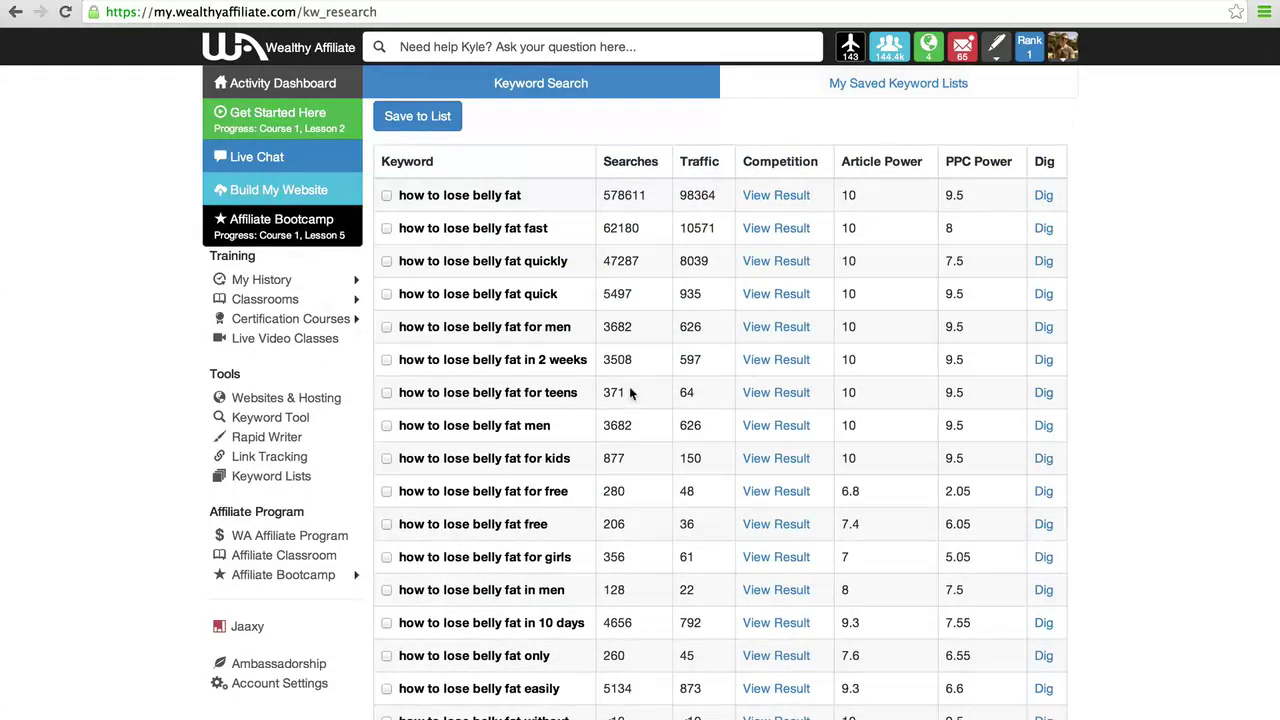
scroll(533, 305, "up", 1)
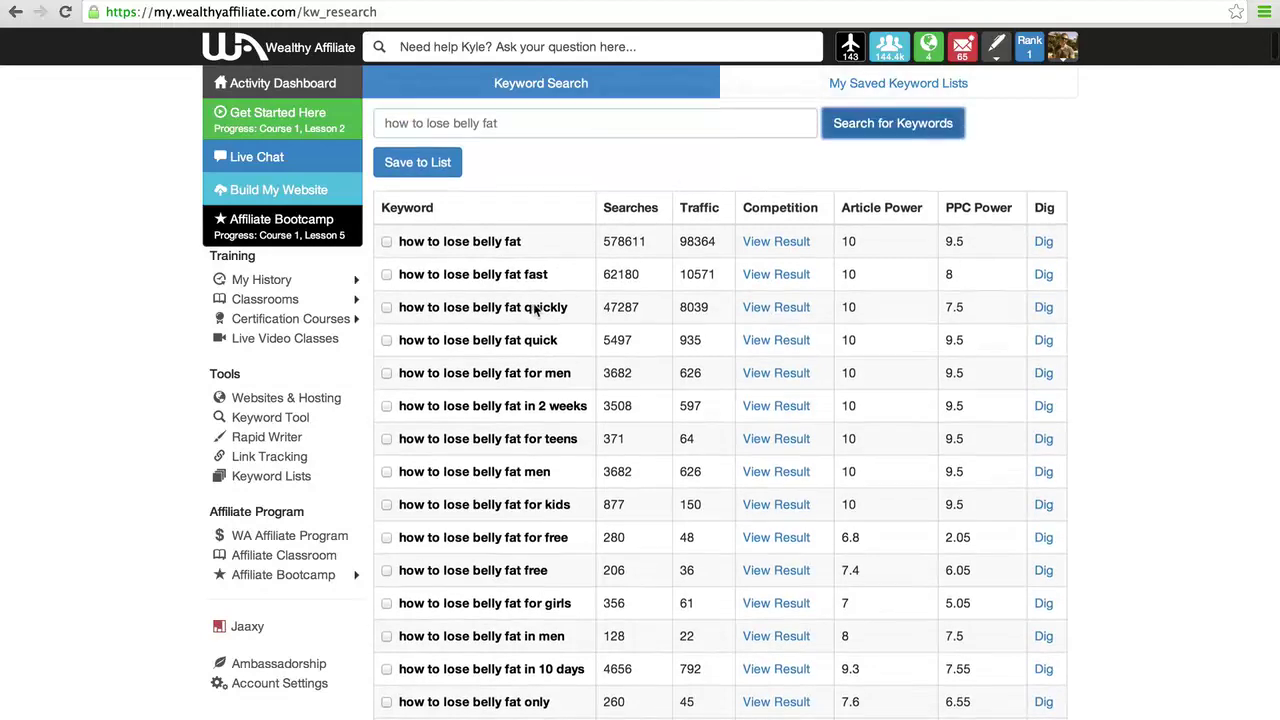